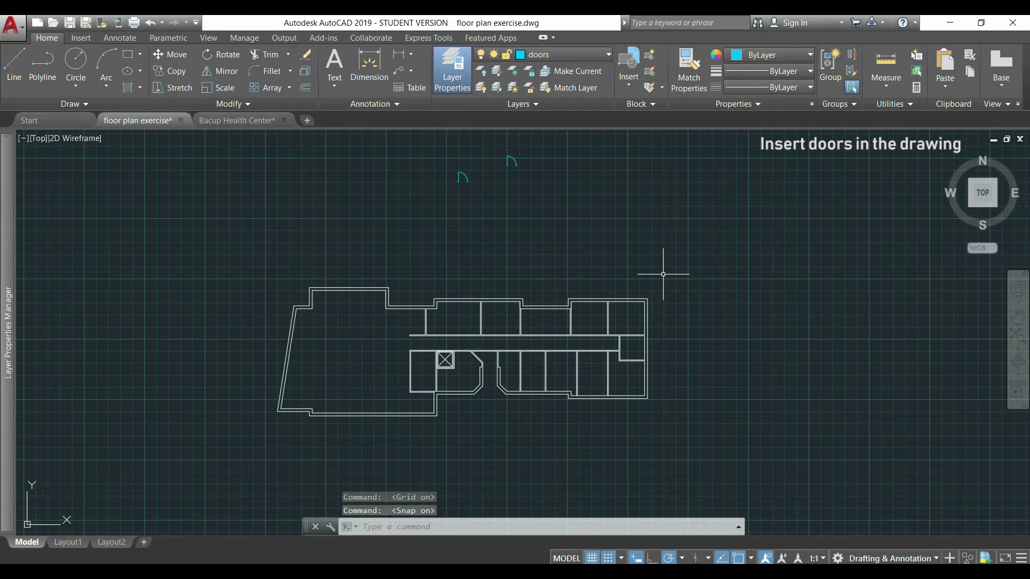
Step: Start inserting the door standard block at a corridor doorway, at scale 1 and rotation 0, with OSNAP off
{"action": "left_click", "coordinate": [623, 69]}
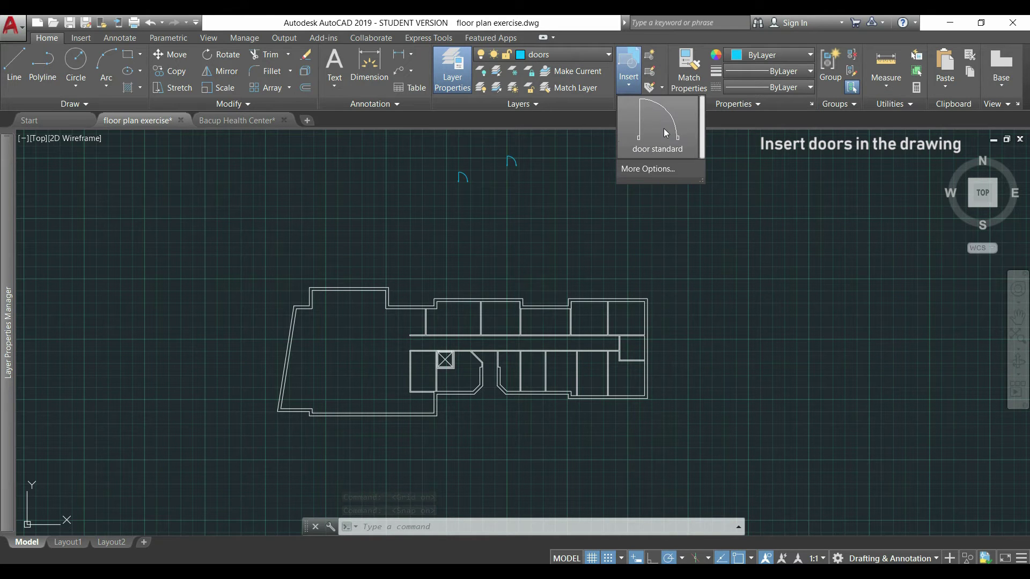
{"action": "left_click", "coordinate": [674, 144]}
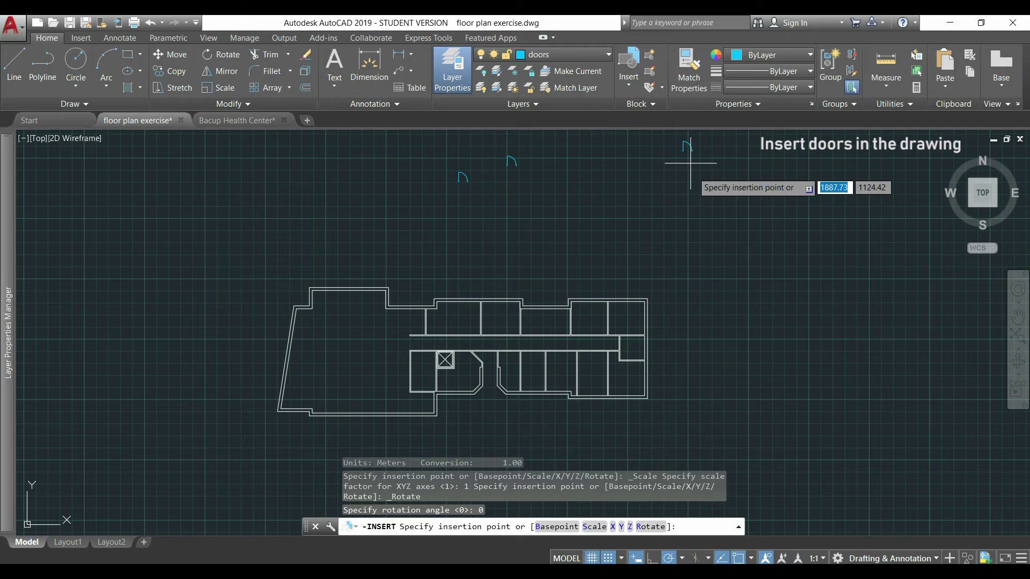
{"action": "scroll", "coordinate": [488, 347], "scroll_direction": "up", "scroll_amount": 2}
{"action": "scroll", "coordinate": [488, 346], "scroll_direction": "up", "scroll_amount": 12}
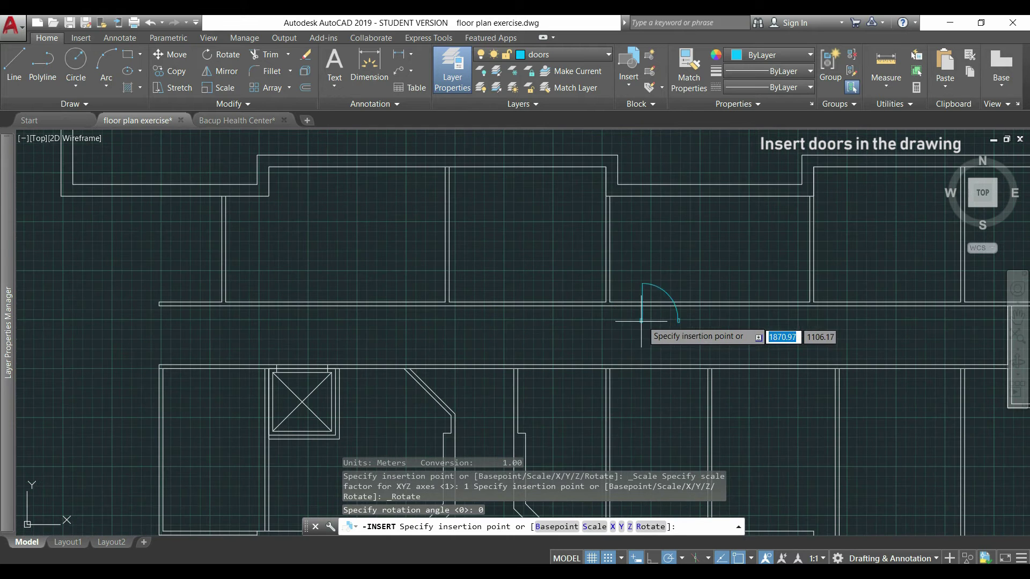
{"action": "mouse_move", "coordinate": [590, 301]}
{"action": "middle_mouse_down"}
{"action": "mouse_move", "coordinate": [570, 253]}
{"action": "mouse_move", "coordinate": [547, 317]}
{"action": "middle_mouse_up"}
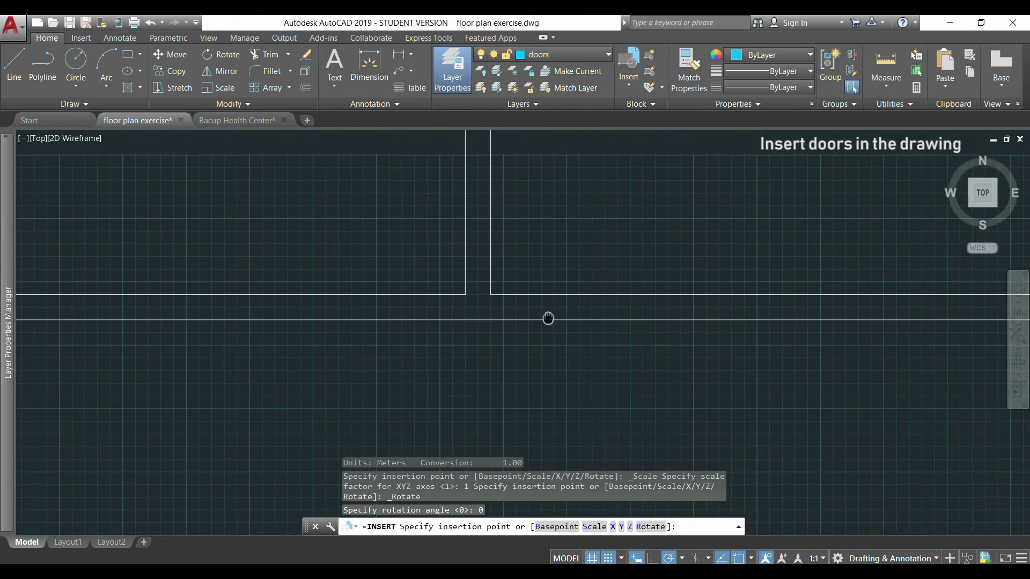
{"action": "scroll", "coordinate": [531, 391], "scroll_direction": "up", "scroll_amount": 3}
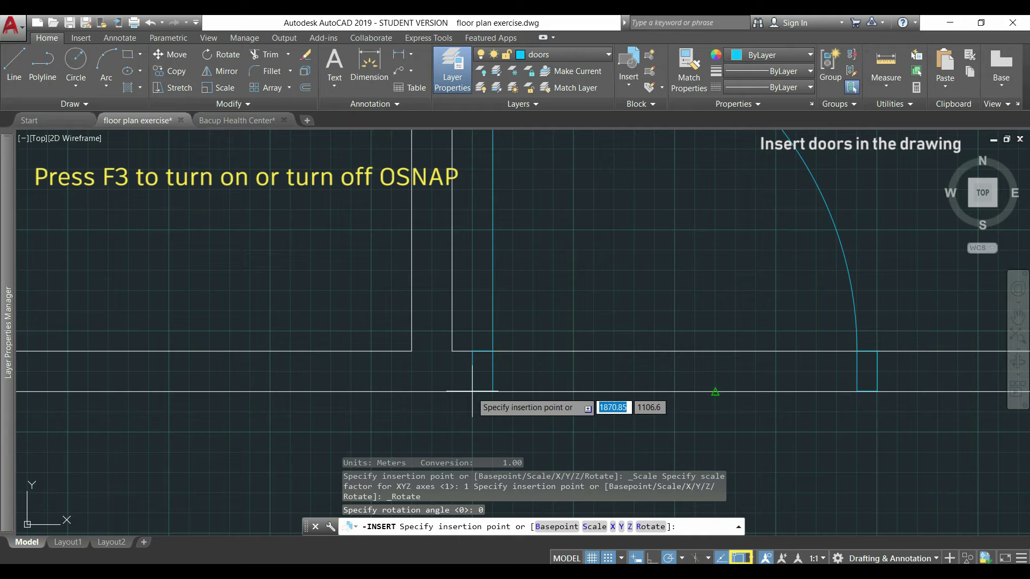
{"action": "key", "text": "F3"}
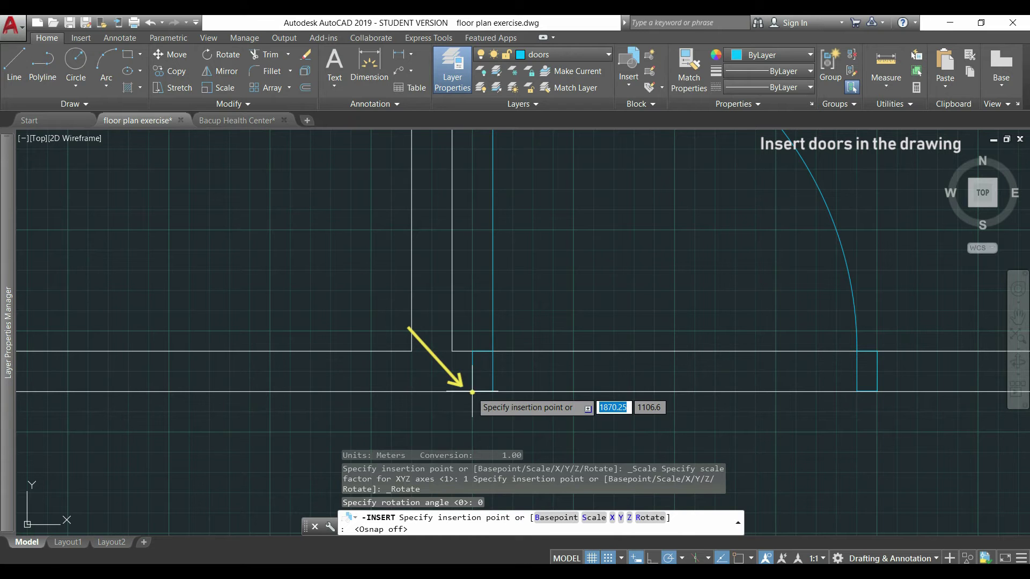
Step: Place door standard blocks at the first doorway corner and at the next corridor doorway
{"action": "left_click", "coordinate": [473, 391]}
{"action": "scroll", "coordinate": [472, 392], "scroll_direction": "down", "scroll_amount": 6}
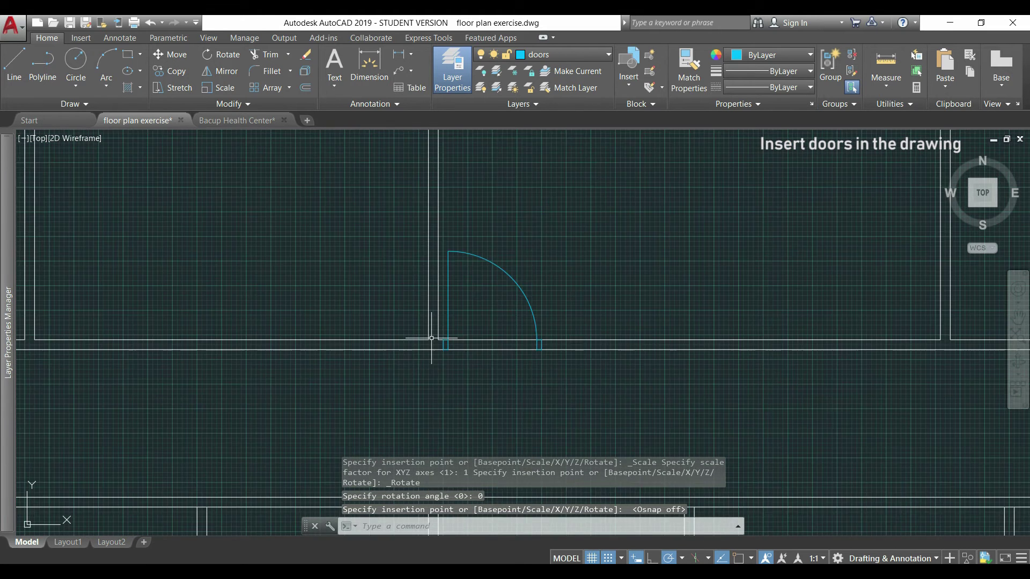
{"action": "left_click", "coordinate": [628, 76]}
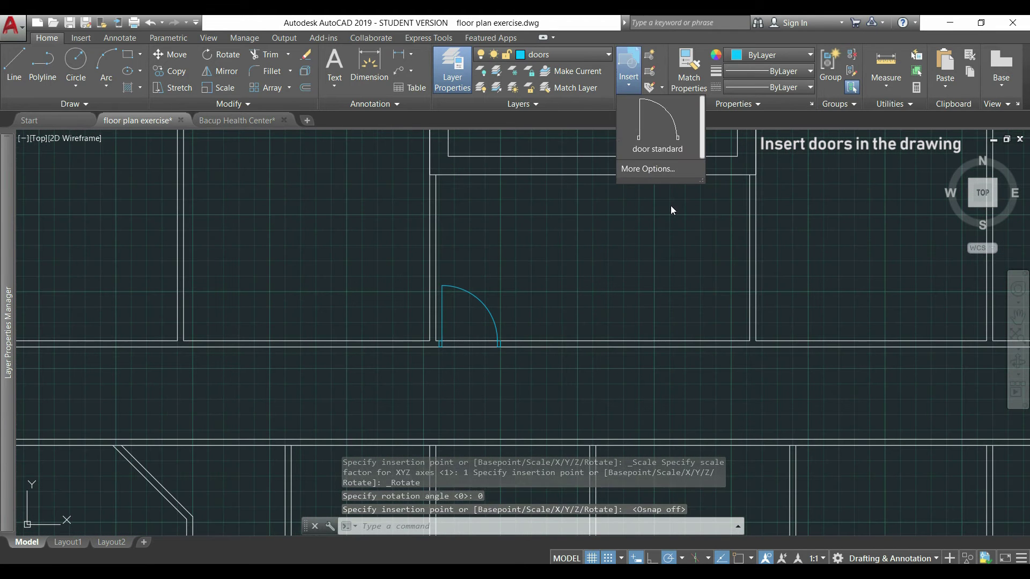
{"action": "left_click", "coordinate": [674, 125]}
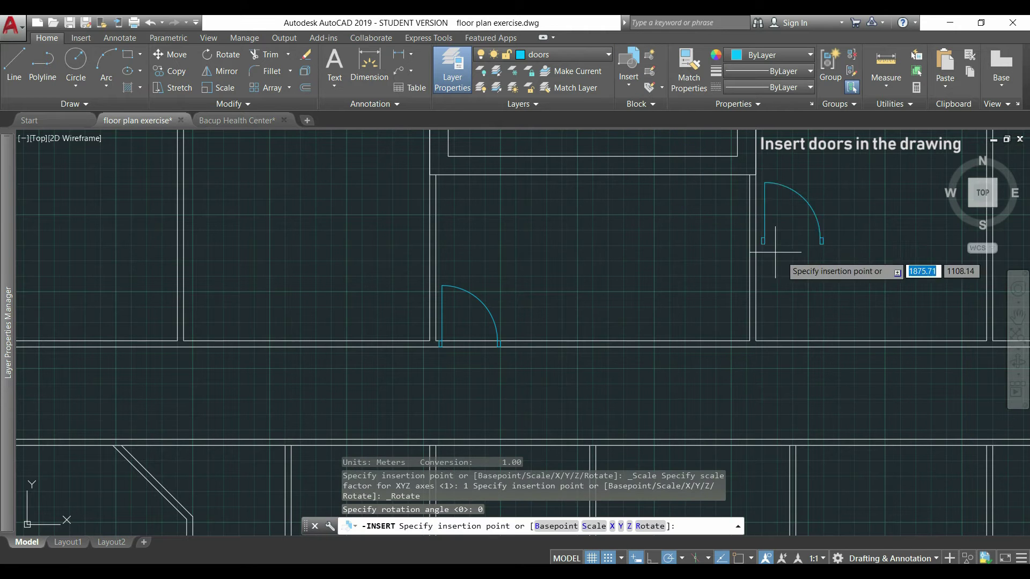
{"action": "middle_click_drag", "start_coordinate": [838, 275], "coordinate": [370, 271]}
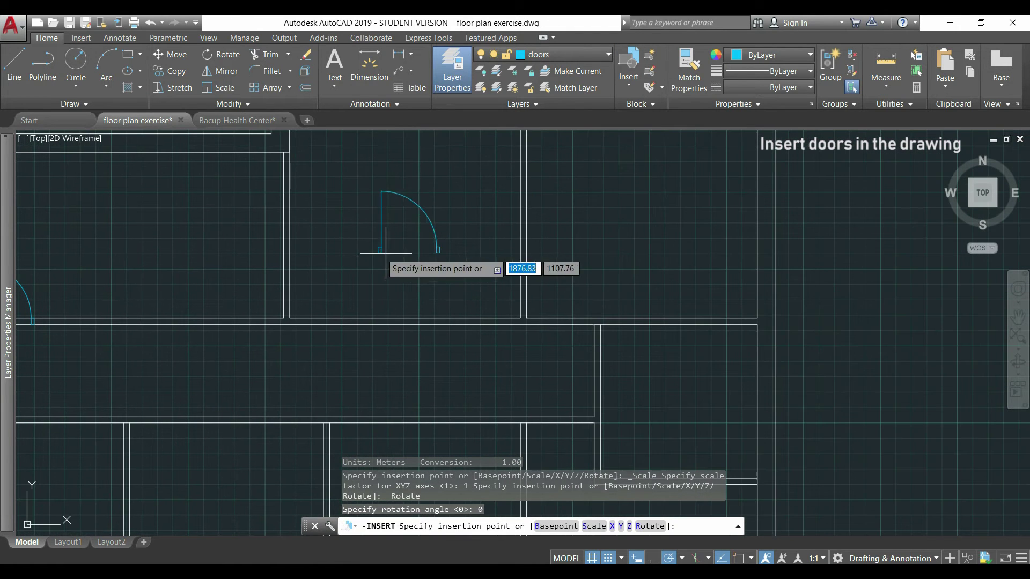
{"action": "scroll", "coordinate": [542, 321], "scroll_direction": "up", "scroll_amount": 8}
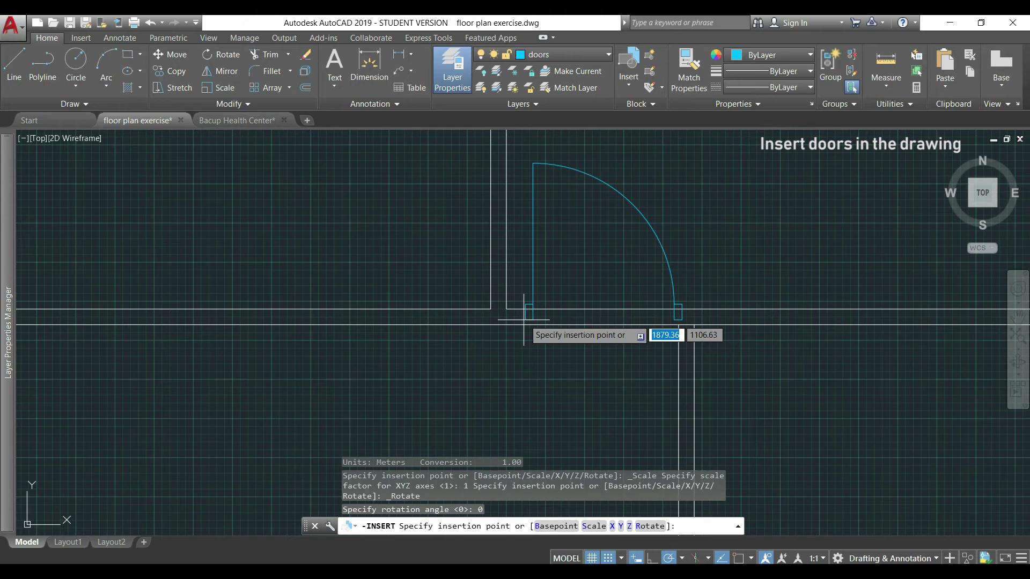
{"action": "left_click", "coordinate": [497, 331]}
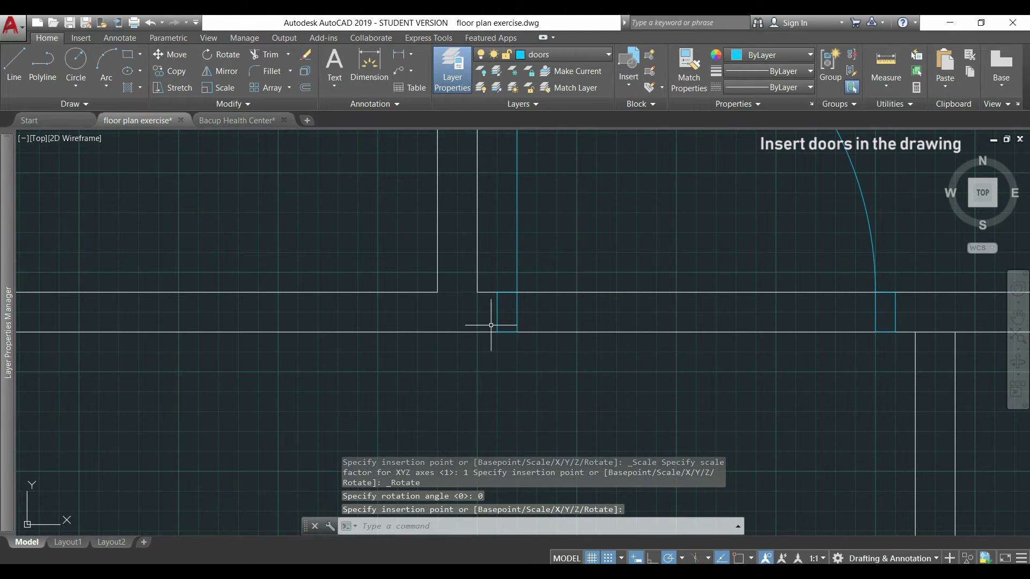
{"action": "scroll", "coordinate": [471, 306], "scroll_direction": "down", "scroll_amount": 2}
{"action": "scroll", "coordinate": [536, 316], "scroll_direction": "down", "scroll_amount": 6}
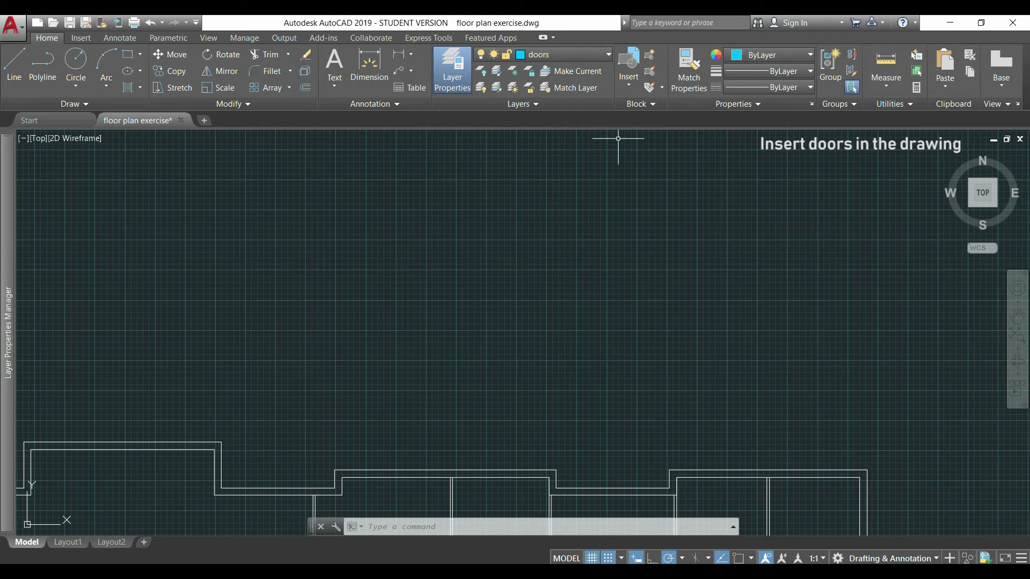
Step: Insert a door standard block in empty space above the plan
{"action": "left_click", "coordinate": [631, 75]}
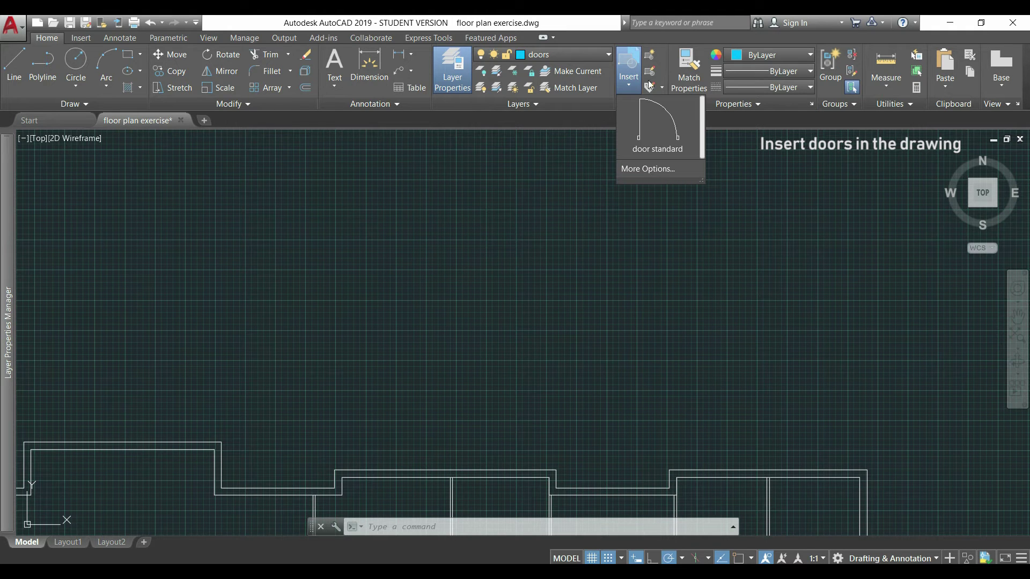
{"action": "left_click", "coordinate": [682, 134]}
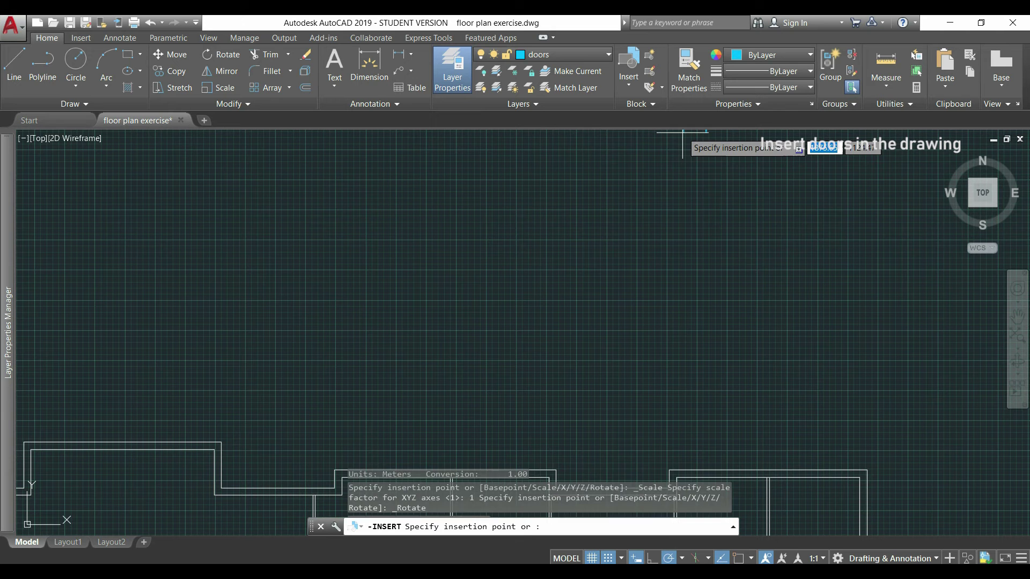
{"action": "left_click", "coordinate": [594, 203]}
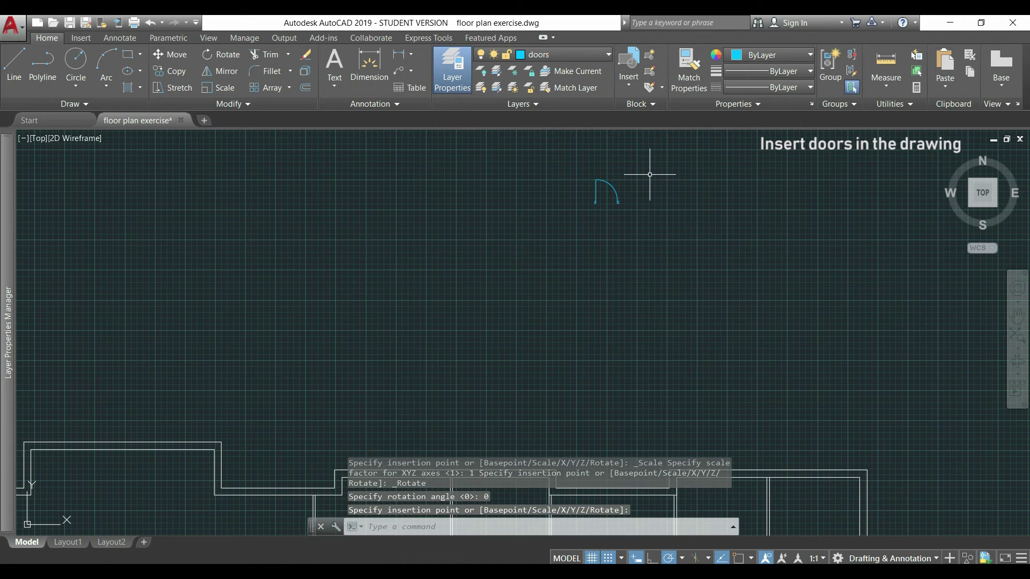
{"action": "scroll", "coordinate": [648, 171], "scroll_direction": "up", "scroll_amount": 6}
{"action": "middle_click_drag", "start_coordinate": [648, 214], "coordinate": [713, 226]}
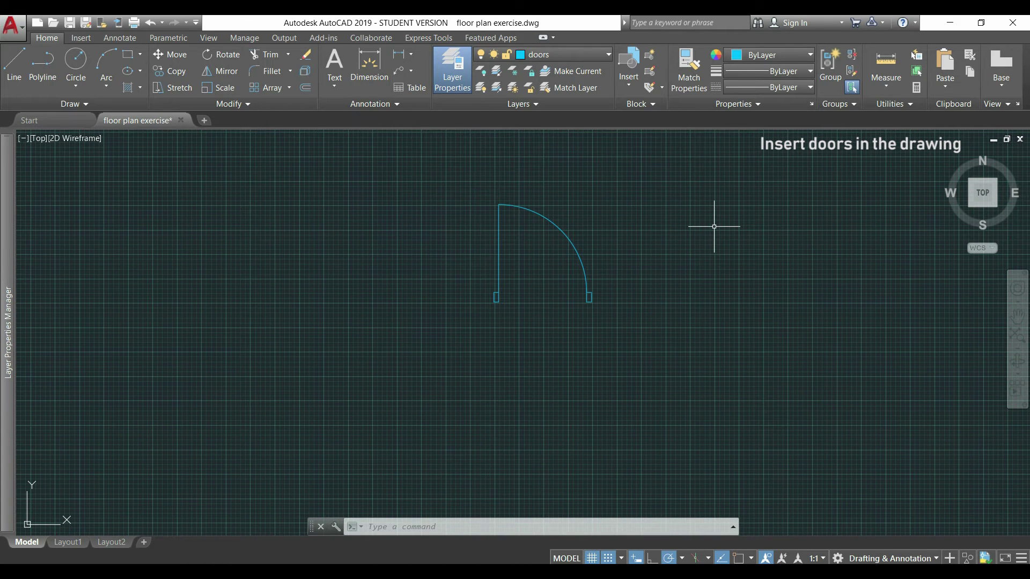
Step: Mirror the door across a vertical line to its left, keeping the original
{"action": "type", "text": "mi"}
{"action": "key", "text": "Return"}
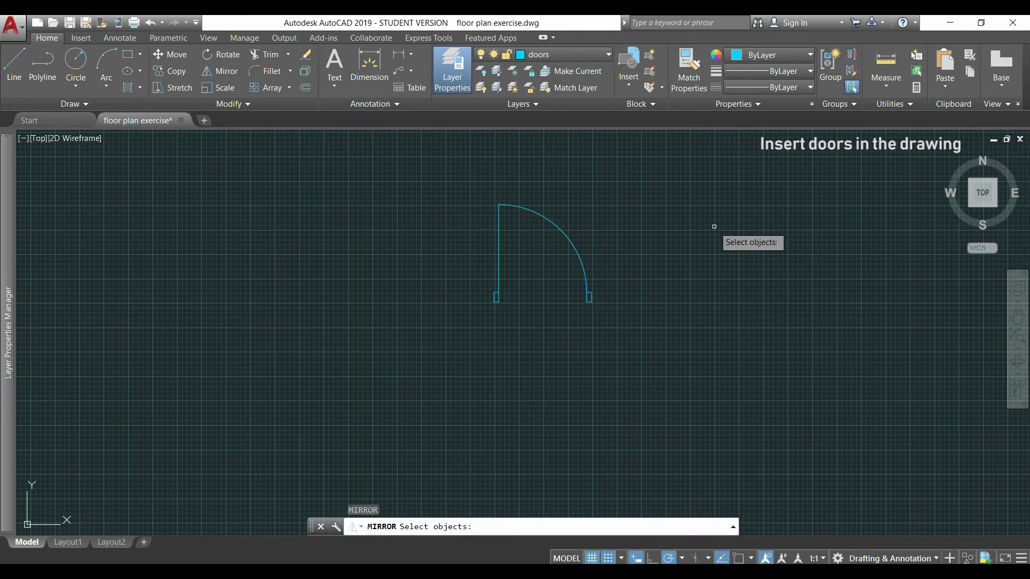
{"action": "left_click", "coordinate": [670, 350]}
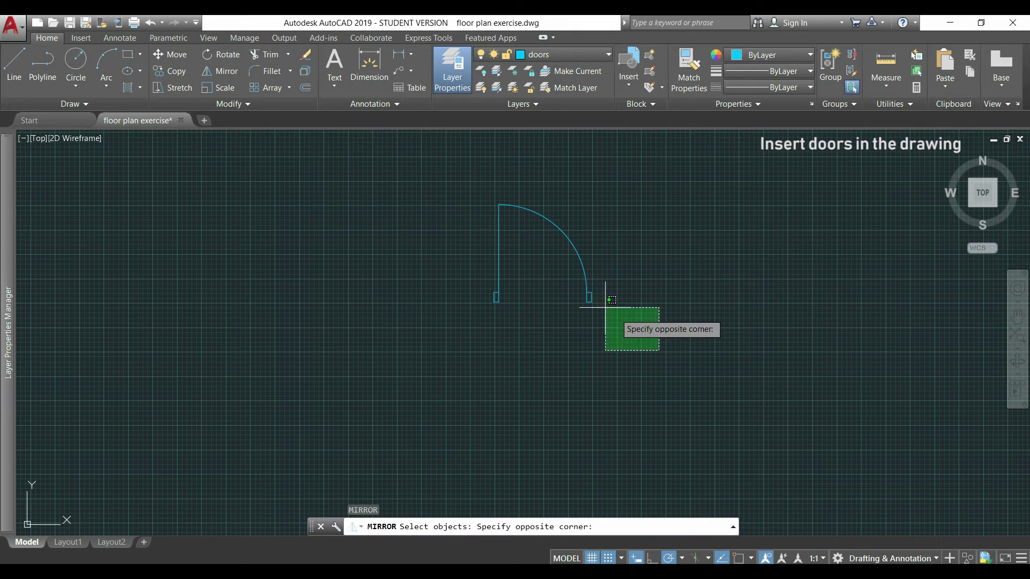
{"action": "left_click", "coordinate": [397, 173]}
{"action": "key", "text": "Return"}
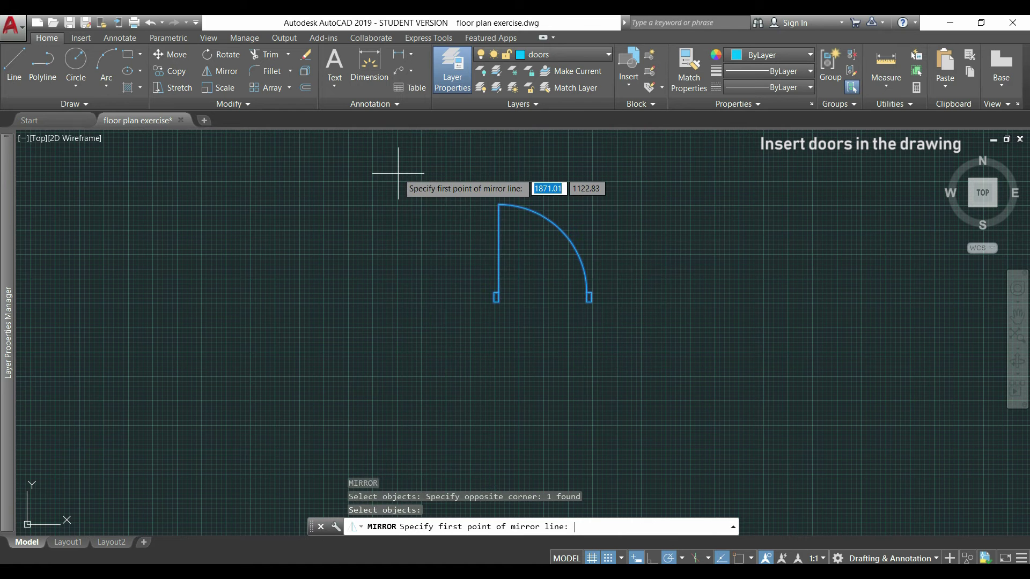
{"action": "left_click", "coordinate": [377, 303]}
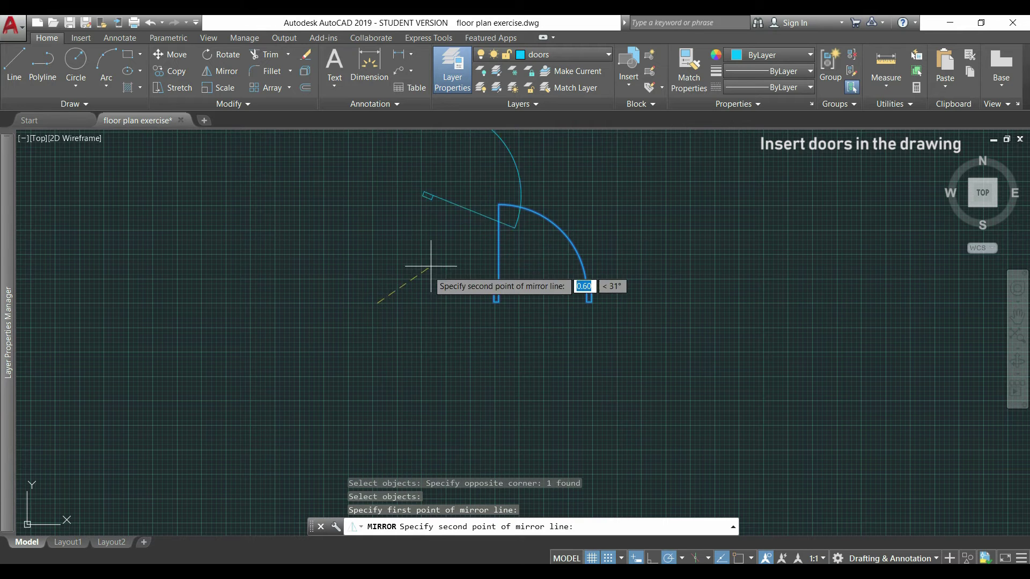
{"action": "left_click", "coordinate": [378, 212]}
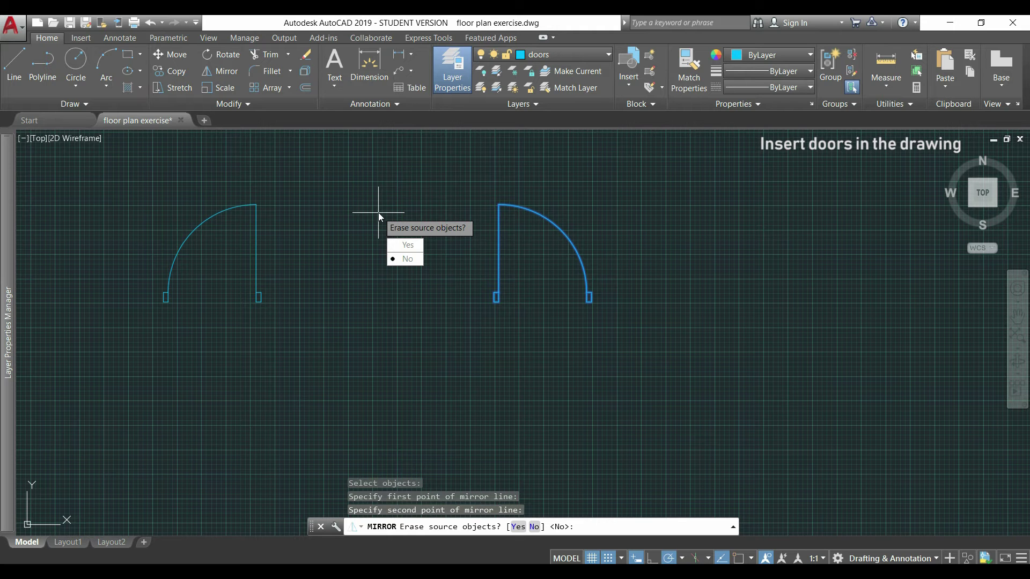
{"action": "key", "text": "Return"}
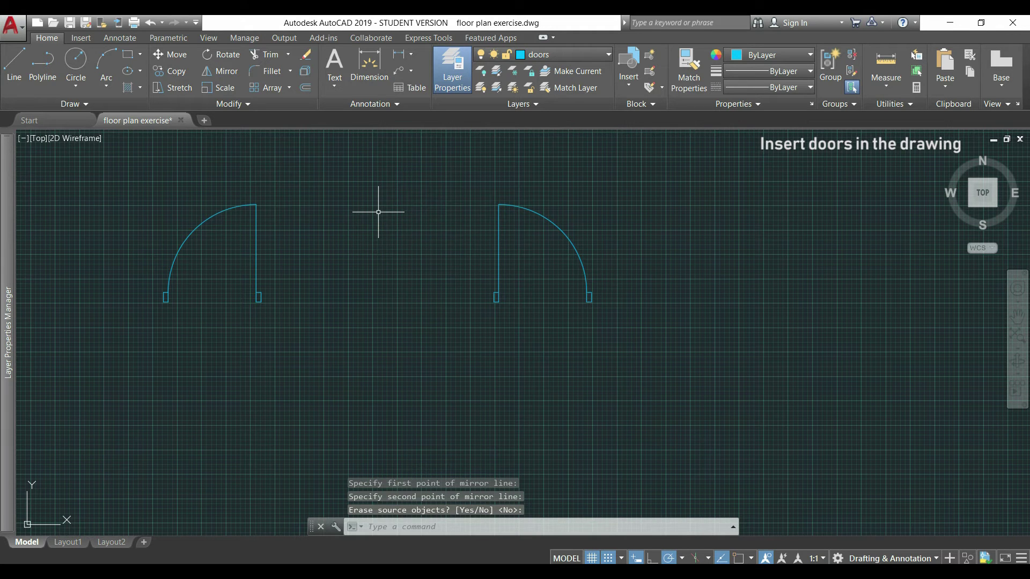
Step: Mirror both doors downward across a horizontal line below them, keeping the source doors
{"action": "middle_click_drag", "start_coordinate": [339, 244], "coordinate": [416, 246]}
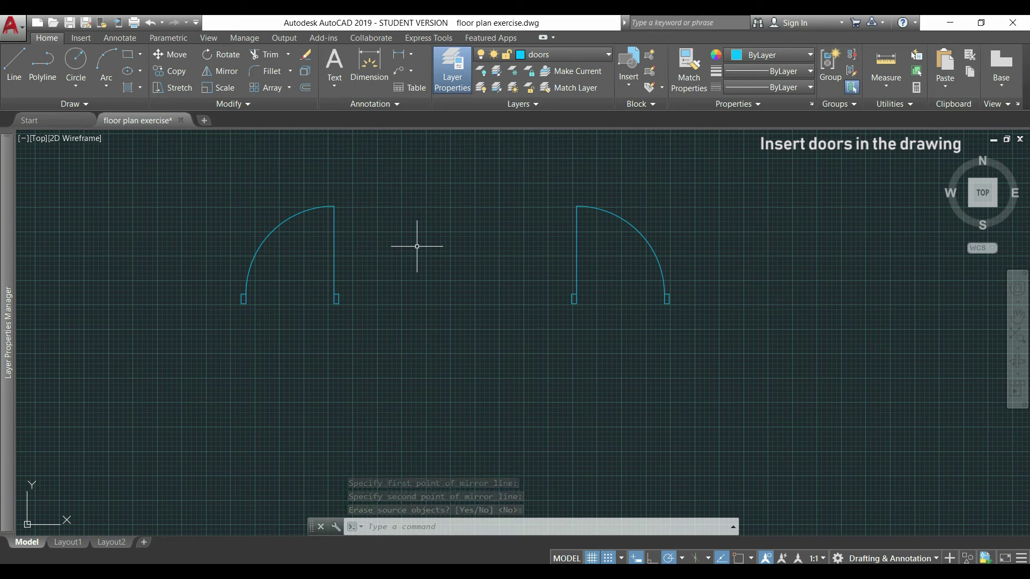
{"action": "key", "text": "Return"}
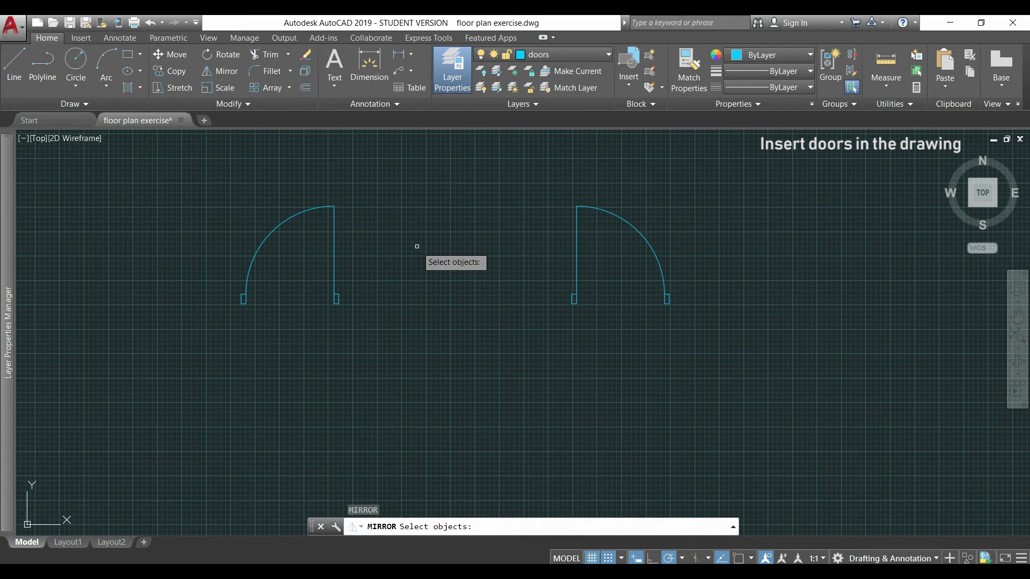
{"action": "left_click", "coordinate": [734, 341]}
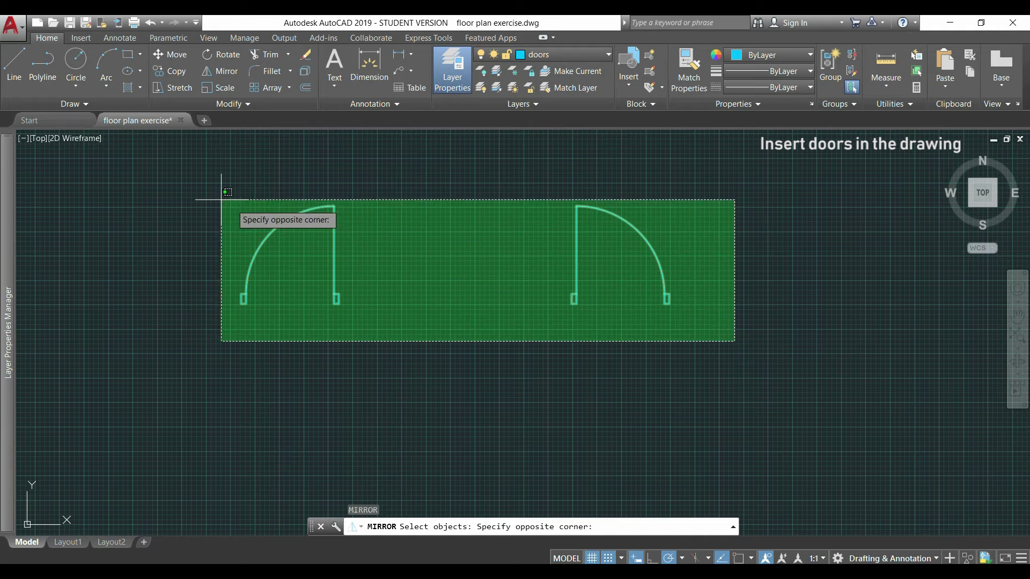
{"action": "left_click", "coordinate": [173, 175]}
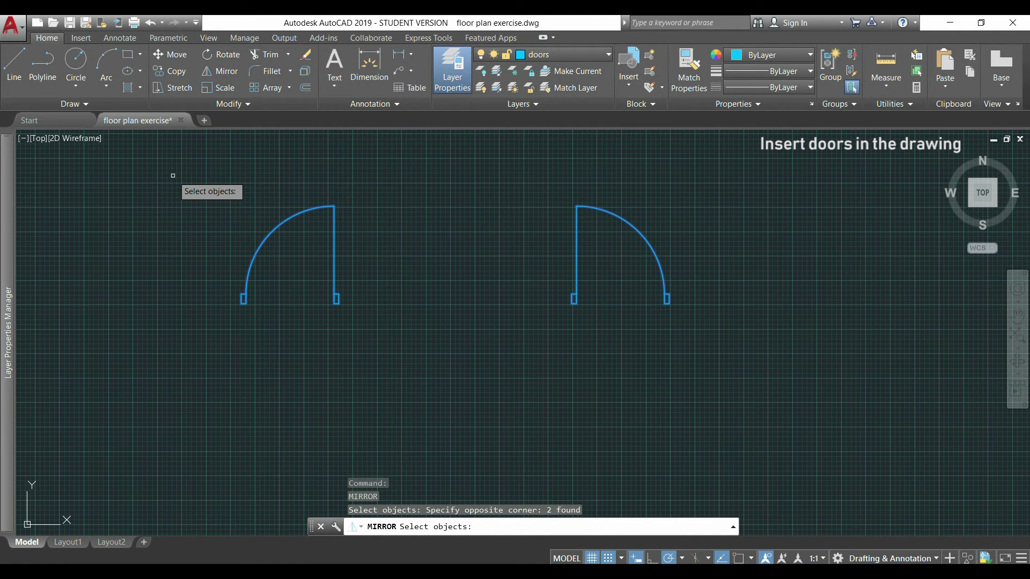
{"action": "key", "text": "Return"}
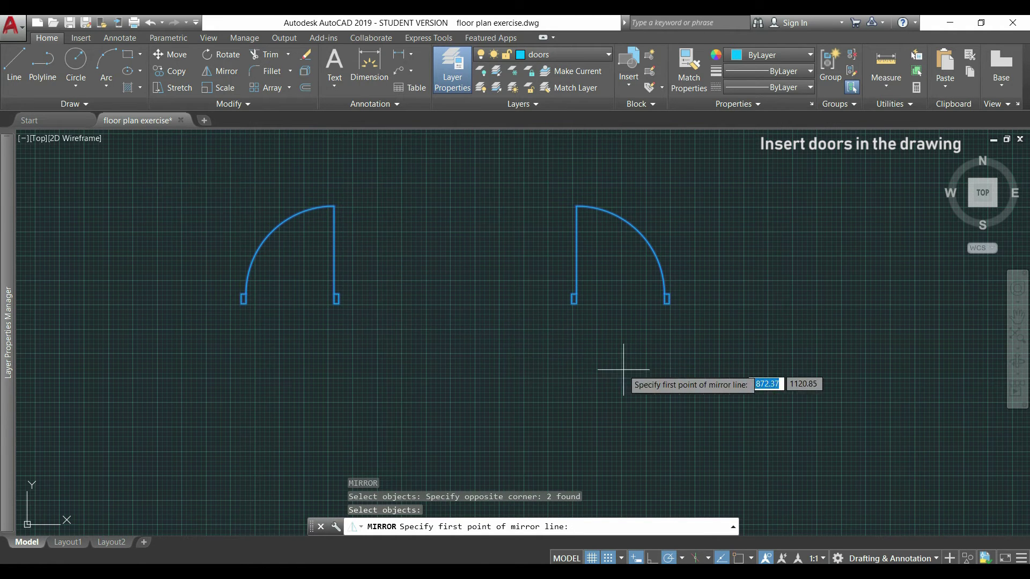
{"action": "left_click", "coordinate": [703, 364]}
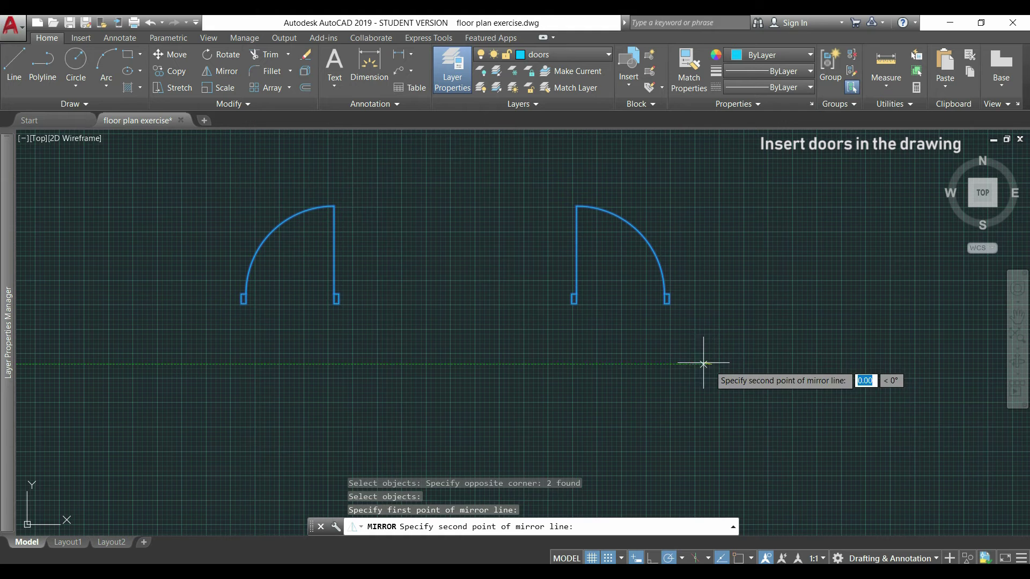
{"action": "left_click", "coordinate": [530, 366]}
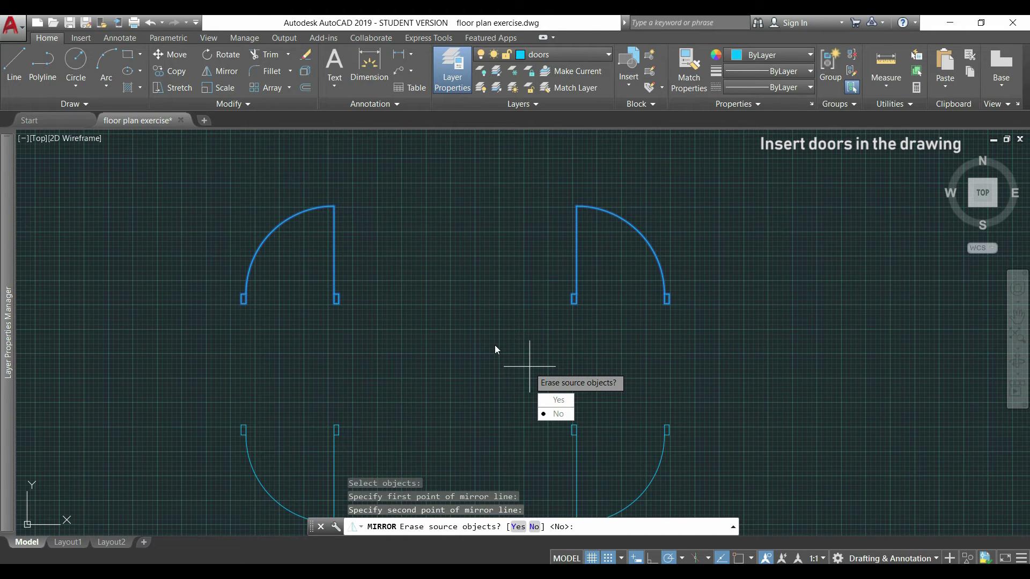
{"action": "key", "text": "Return"}
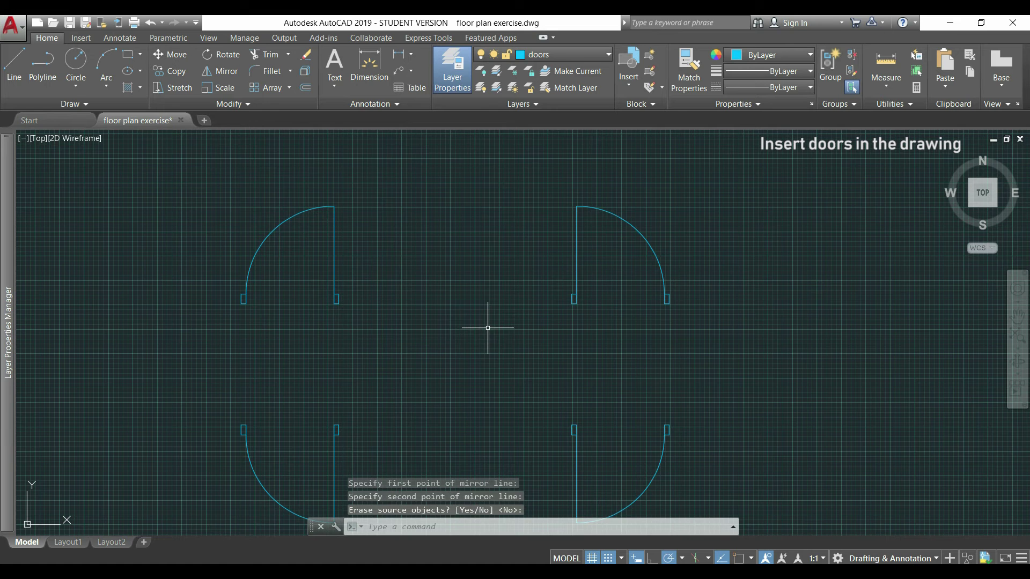
Step: Rotate a copy of all four doors to 270 degrees about a pivot beside them
{"action": "scroll", "coordinate": [459, 327], "scroll_direction": "down", "scroll_amount": 2}
{"action": "middle_click_drag", "start_coordinate": [638, 350], "coordinate": [476, 298]}
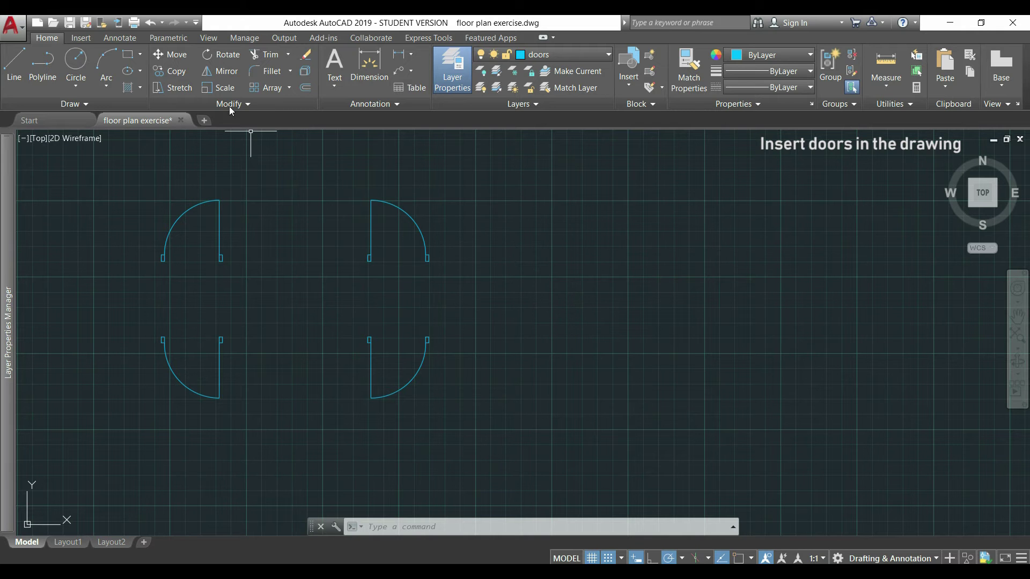
{"action": "left_click", "coordinate": [231, 53]}
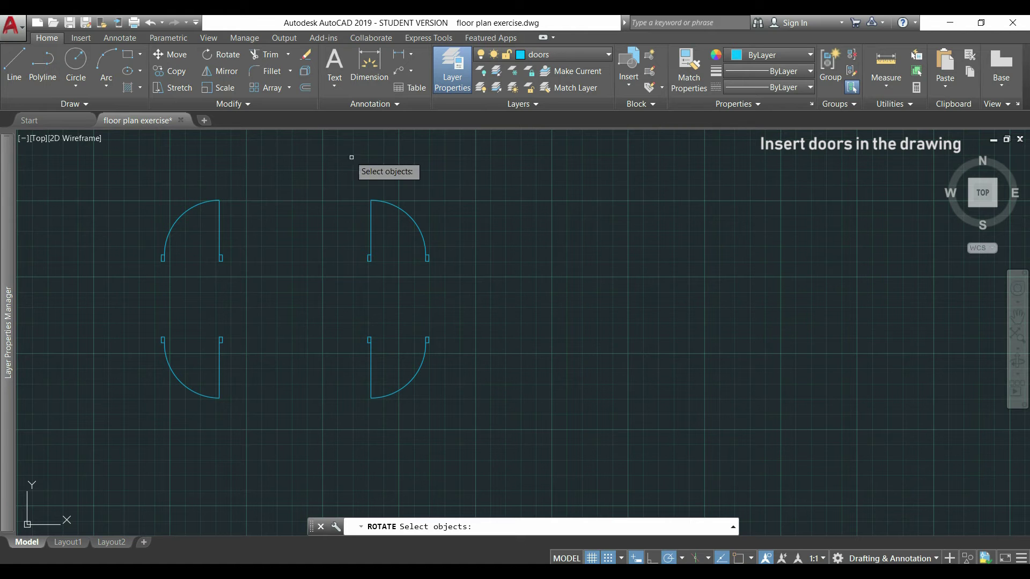
{"action": "left_click", "coordinate": [519, 431]}
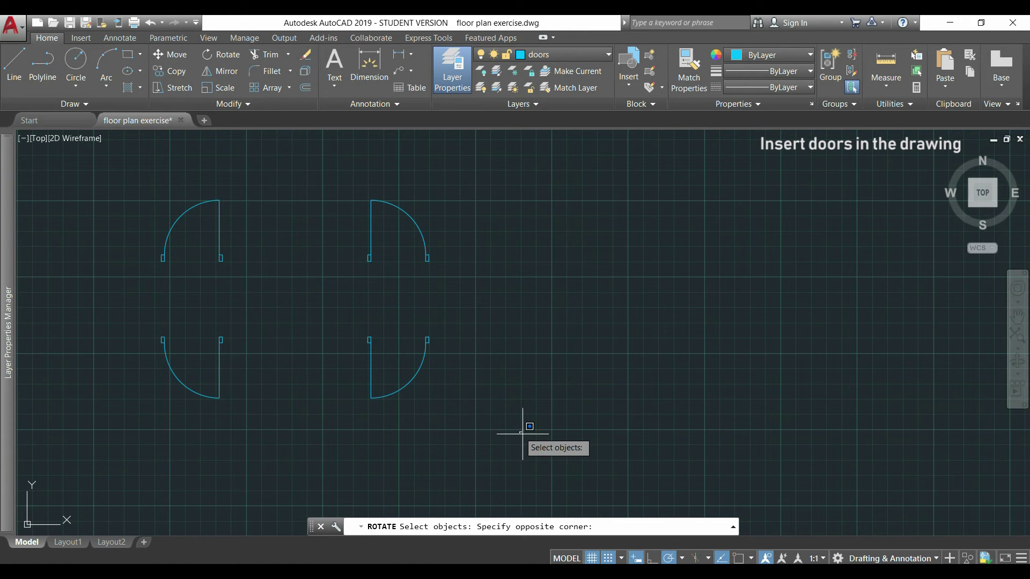
{"action": "left_click", "coordinate": [123, 168]}
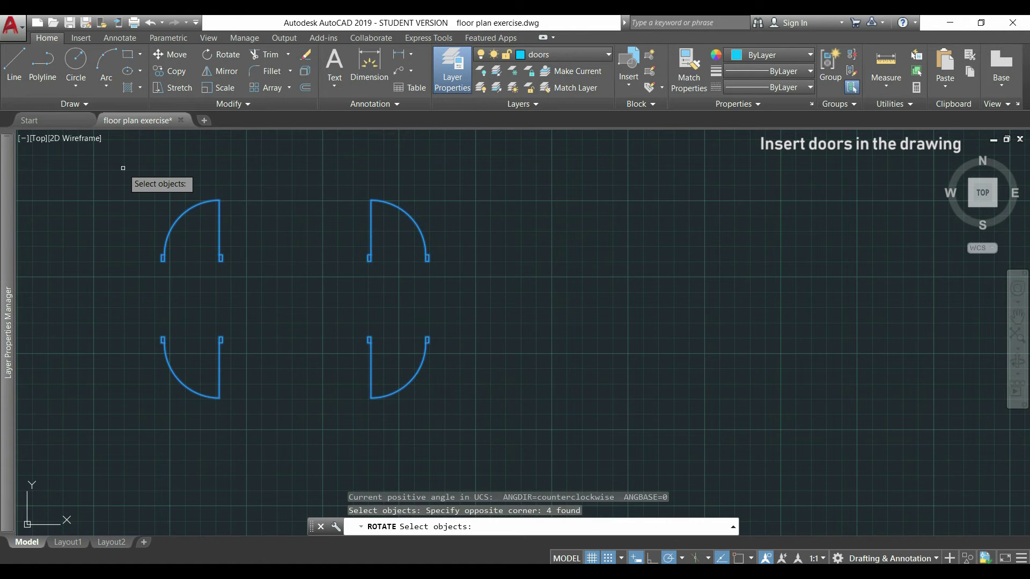
{"action": "key", "text": "Return"}
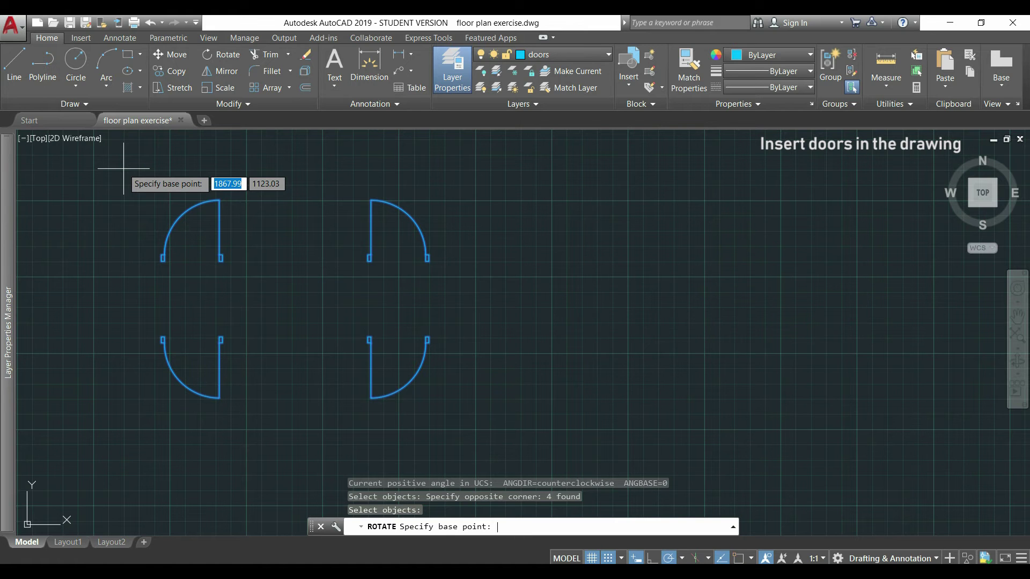
{"action": "left_click", "coordinate": [636, 299]}
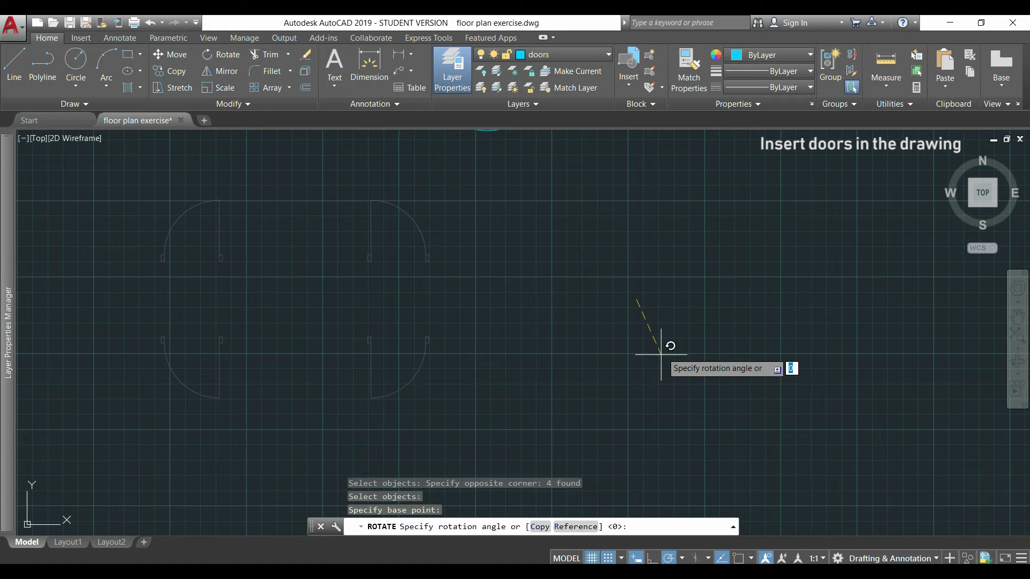
{"action": "scroll", "coordinate": [636, 382], "scroll_direction": "down", "scroll_amount": 3}
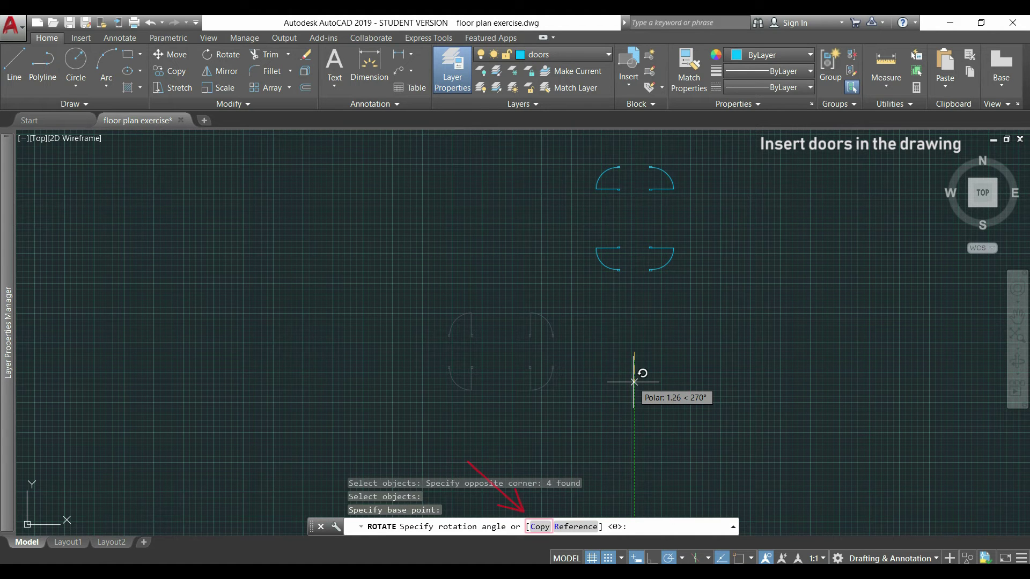
{"action": "type", "text": "c"}
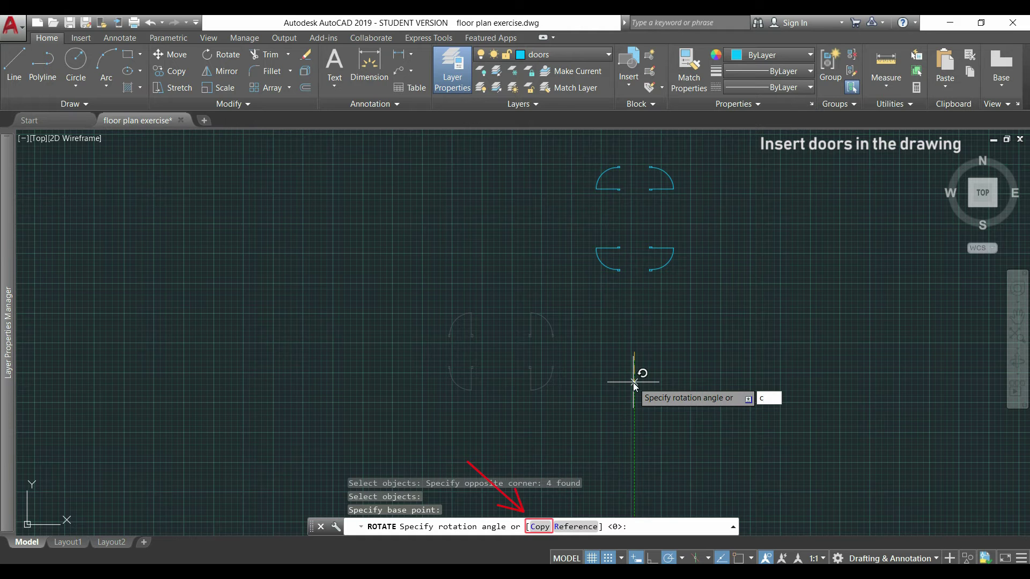
{"action": "key", "text": "Return"}
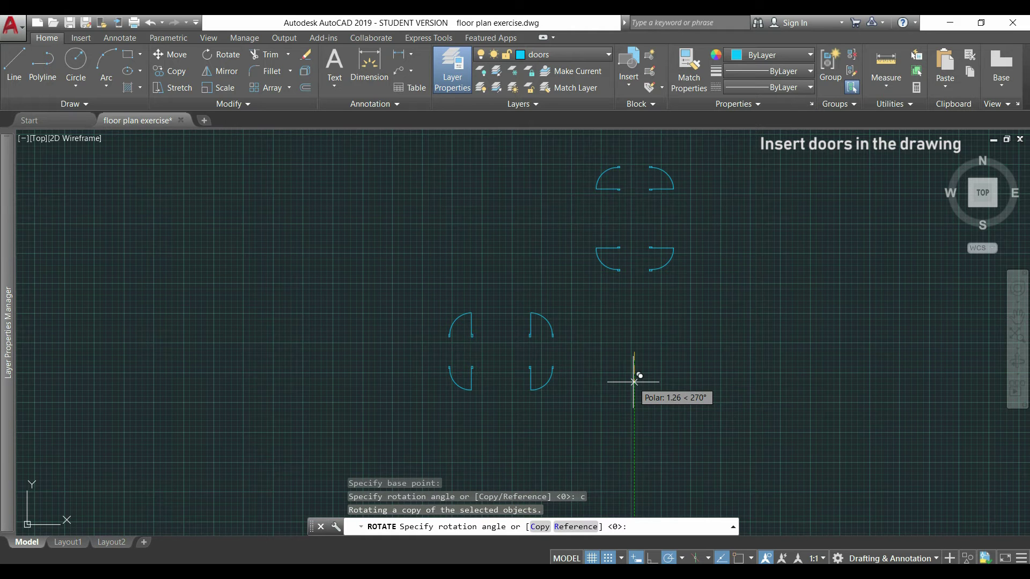
{"action": "left_click", "coordinate": [634, 410]}
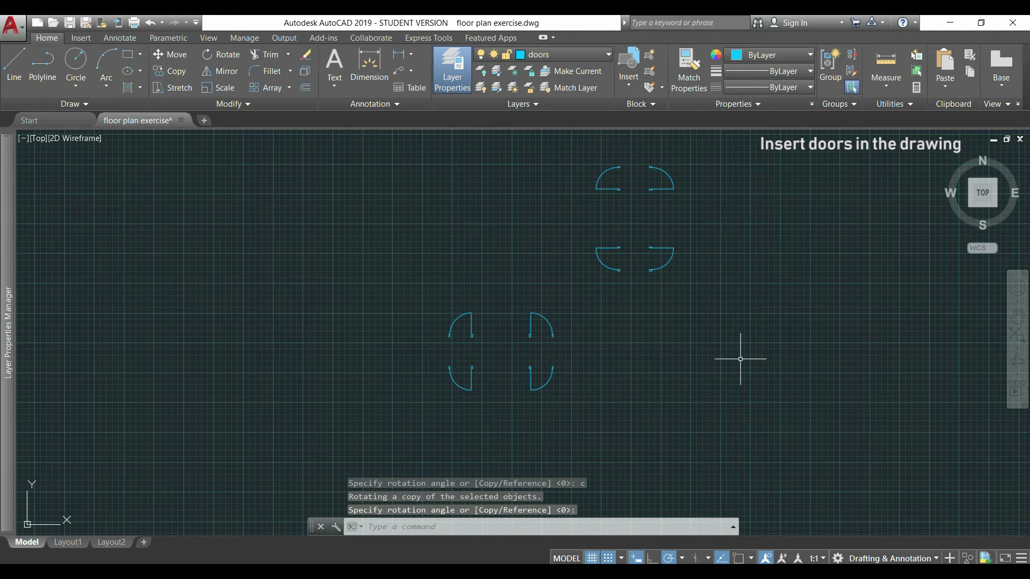
{"action": "middle_click_drag", "start_coordinate": [723, 342], "coordinate": [568, 340]}
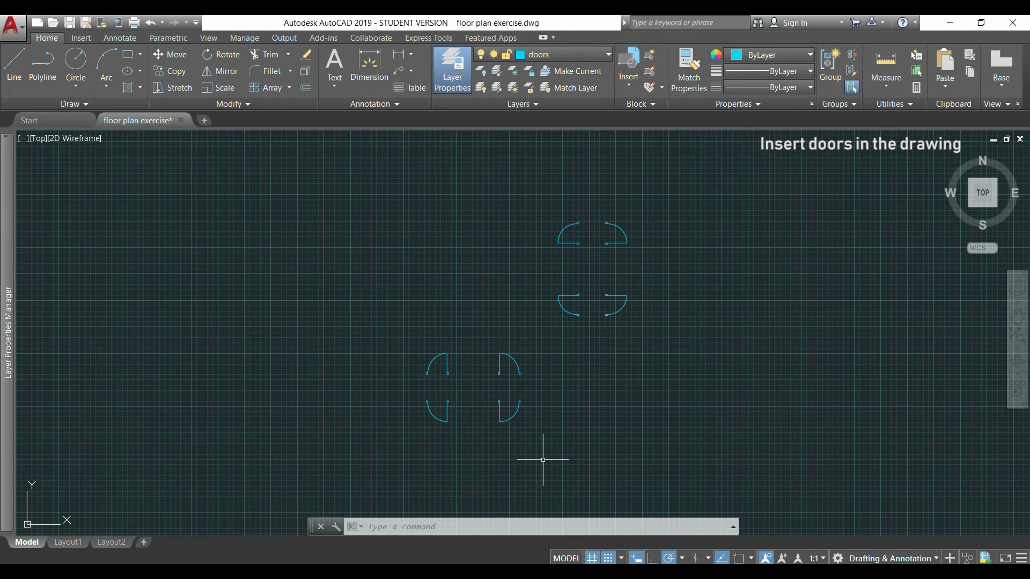
Step: Copy the upper-left double door from its jamb corner into the first corridor wall opening
{"action": "scroll", "coordinate": [437, 390], "scroll_direction": "up", "scroll_amount": 6}
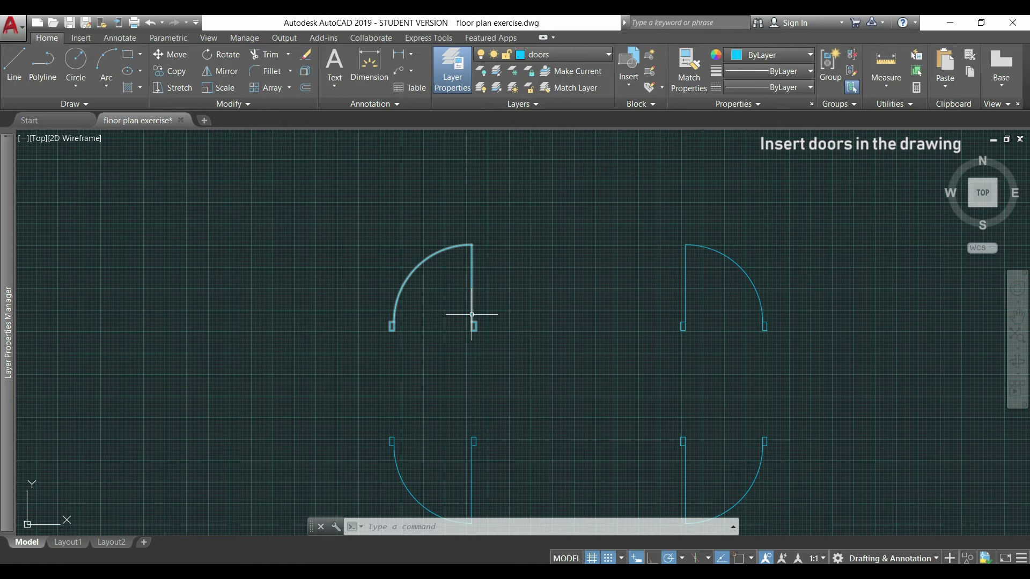
{"action": "key", "text": "Escape"}
{"action": "key", "text": "Escape"}
{"action": "type", "text": "ct "}
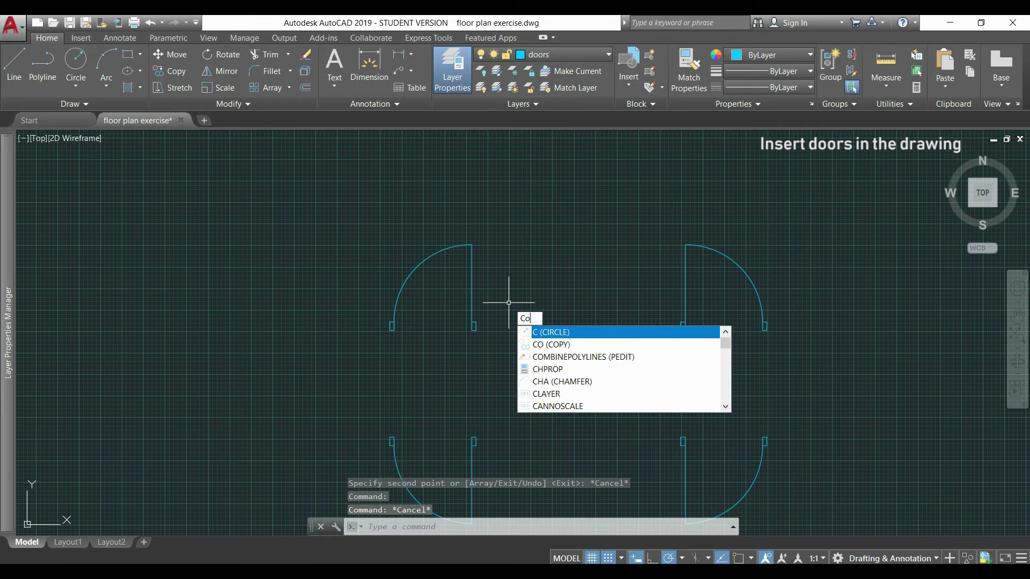
{"action": "type", "text": "o"}
{"action": "key", "text": "Return"}
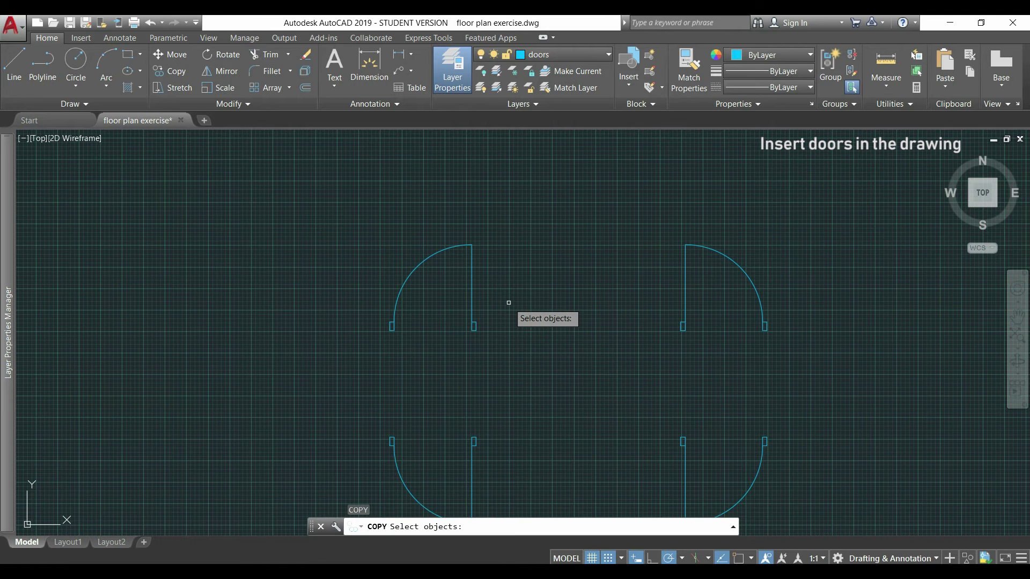
{"action": "left_click", "coordinate": [536, 361]}
{"action": "left_click", "coordinate": [328, 207]}
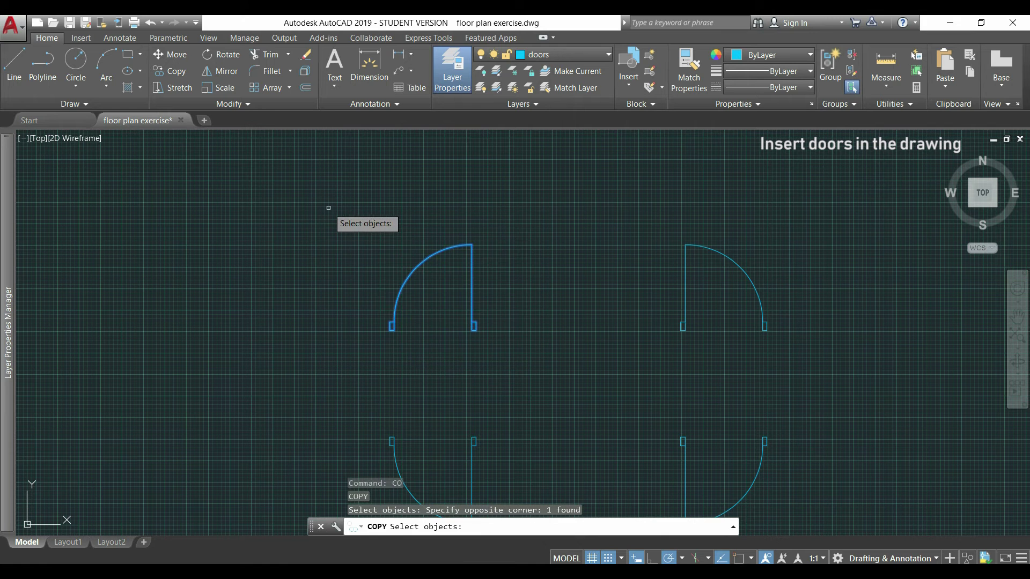
{"action": "key", "text": "Return"}
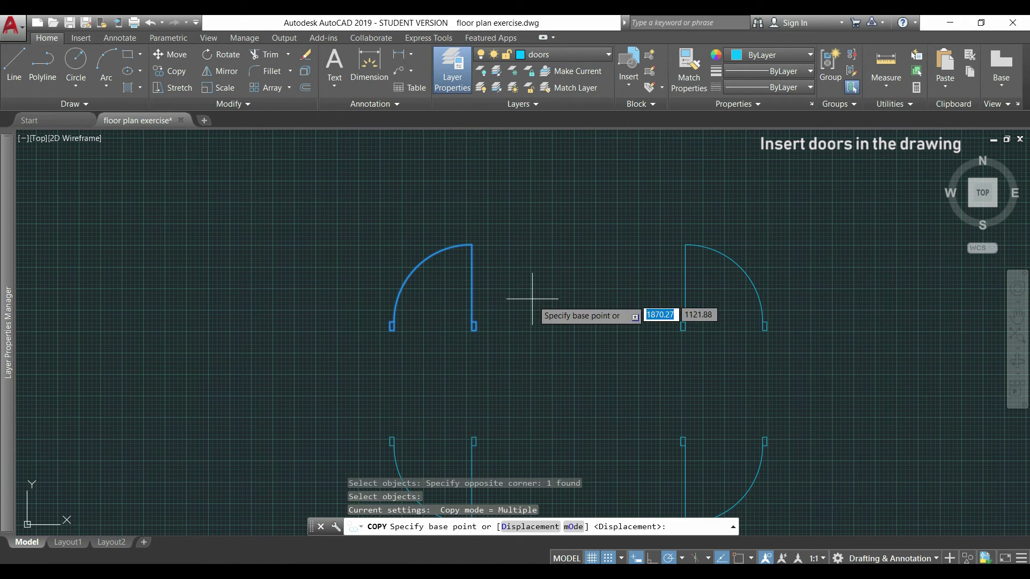
{"action": "scroll", "coordinate": [480, 328], "scroll_direction": "up", "scroll_amount": 5}
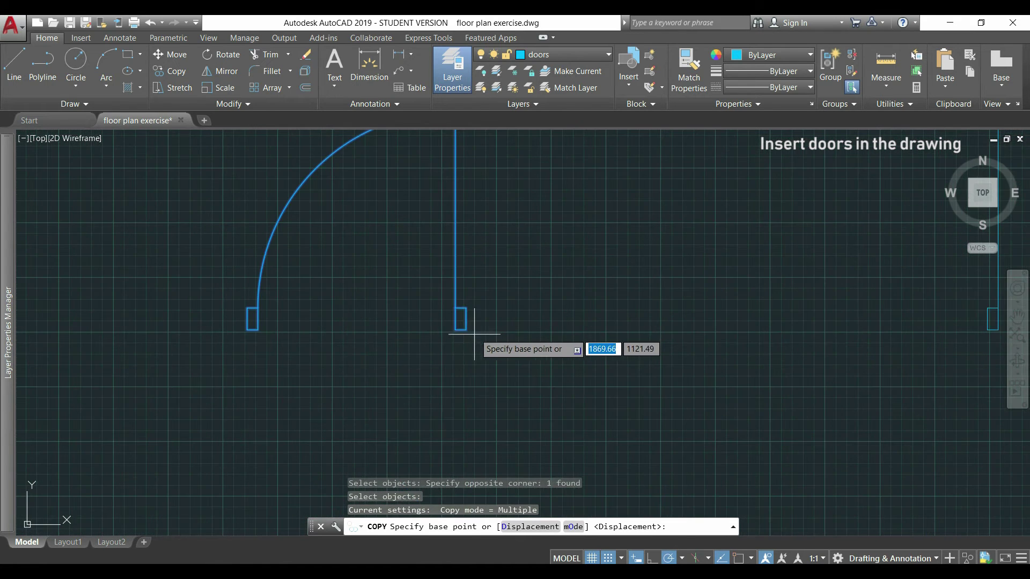
{"action": "scroll", "coordinate": [465, 326], "scroll_direction": "up", "scroll_amount": 5}
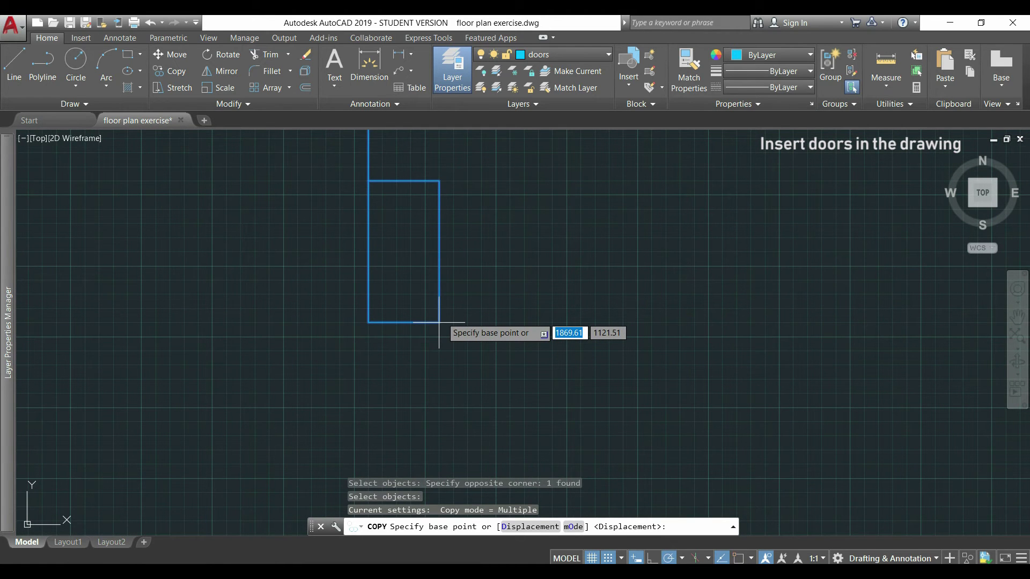
{"action": "scroll", "coordinate": [438, 322], "scroll_direction": "up", "scroll_amount": 2}
{"action": "left_click", "coordinate": [357, 309]}
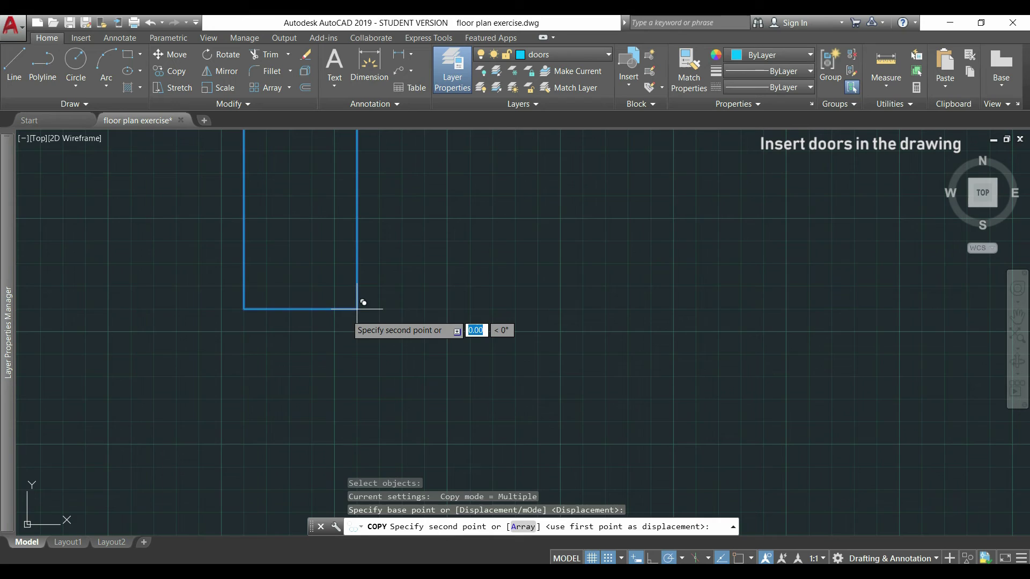
{"action": "scroll", "coordinate": [356, 309], "scroll_direction": "down", "scroll_amount": 5}
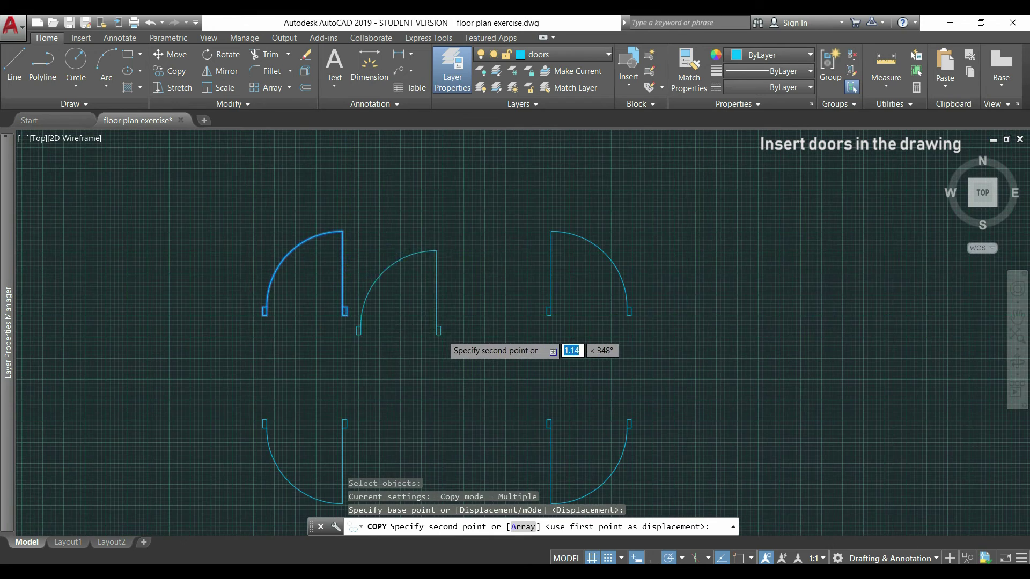
{"action": "scroll", "coordinate": [425, 340], "scroll_direction": "down", "scroll_amount": 4}
{"action": "scroll", "coordinate": [436, 392], "scroll_direction": "up", "scroll_amount": 5}
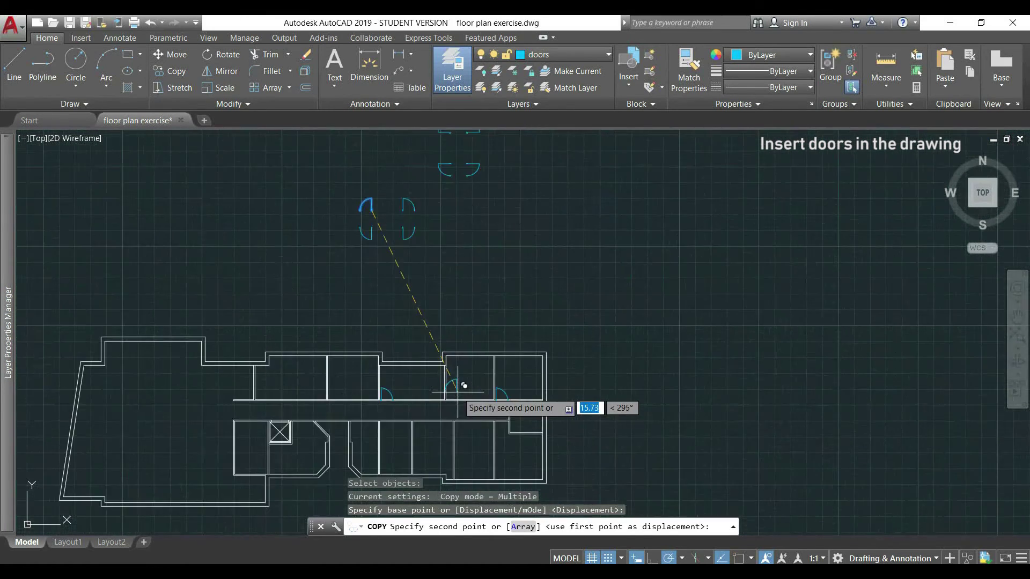
{"action": "scroll", "coordinate": [465, 385], "scroll_direction": "up", "scroll_amount": 4}
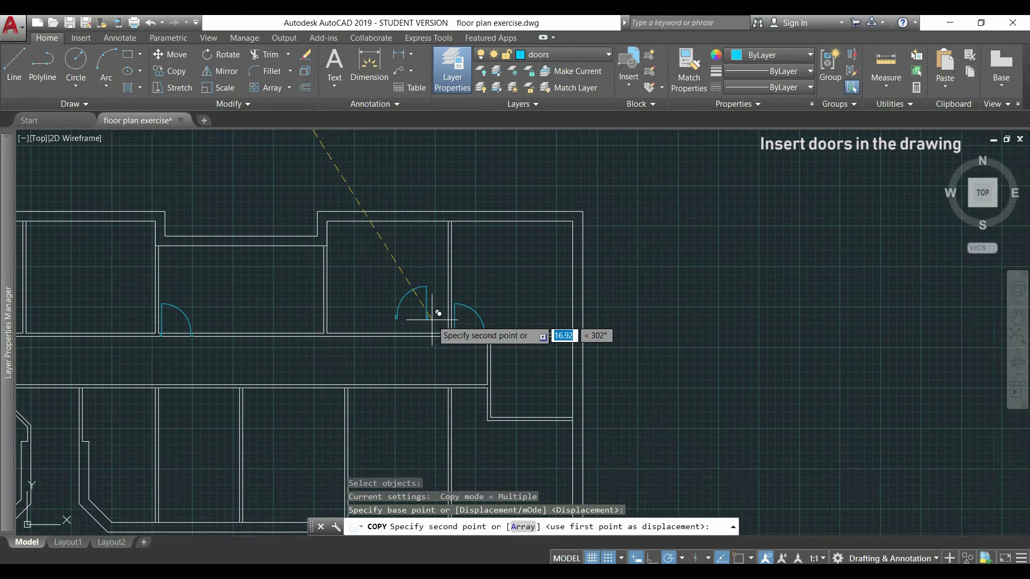
{"action": "scroll", "coordinate": [437, 322], "scroll_direction": "down", "scroll_amount": 2}
{"action": "scroll", "coordinate": [483, 364], "scroll_direction": "up", "scroll_amount": 6}
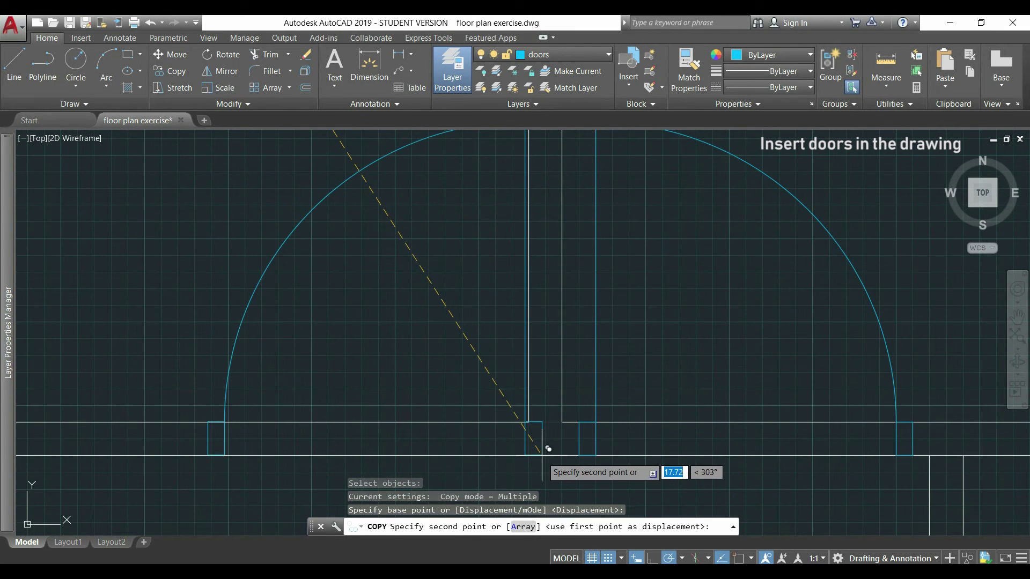
{"action": "middle_click_drag", "start_coordinate": [540, 437], "coordinate": [475, 349]}
{"action": "scroll", "coordinate": [472, 356], "scroll_direction": "down", "scroll_amount": 3}
{"action": "scroll", "coordinate": [471, 338], "scroll_direction": "up", "scroll_amount": 7}
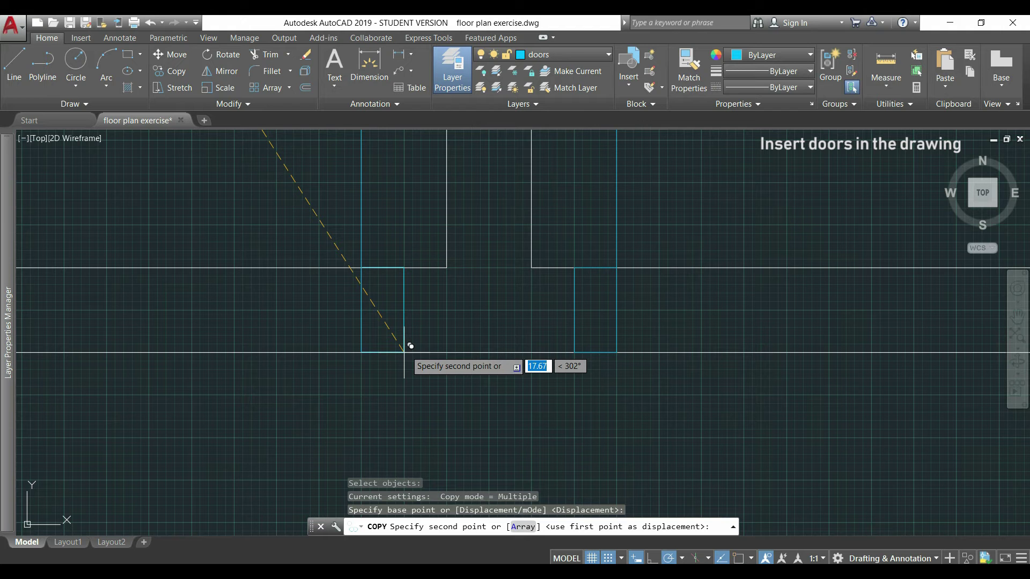
{"action": "left_click", "coordinate": [411, 346]}
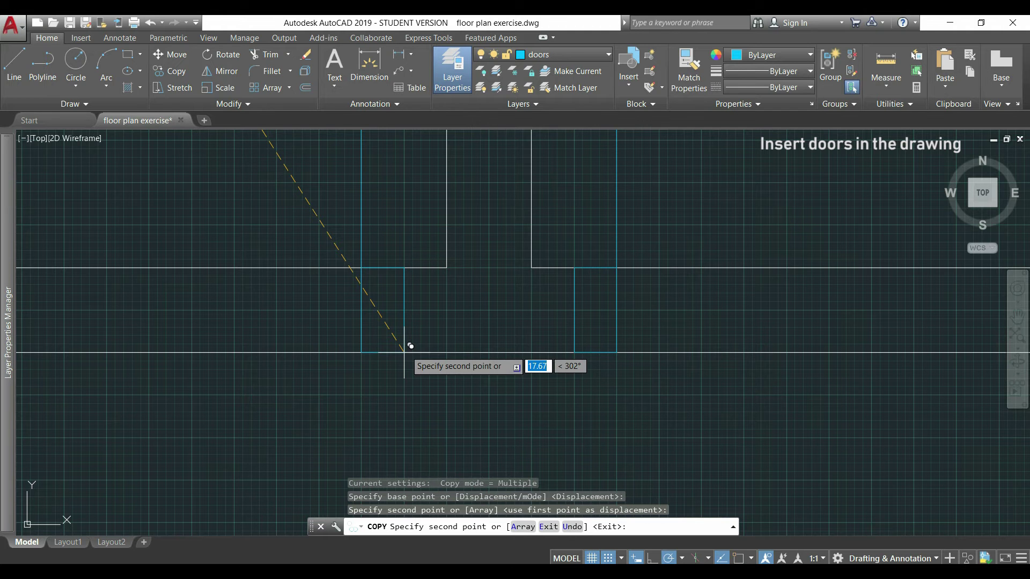
Step: Place a second double door copy in another corridor opening and end the copy
{"action": "scroll", "coordinate": [411, 346], "scroll_direction": "down", "scroll_amount": 4}
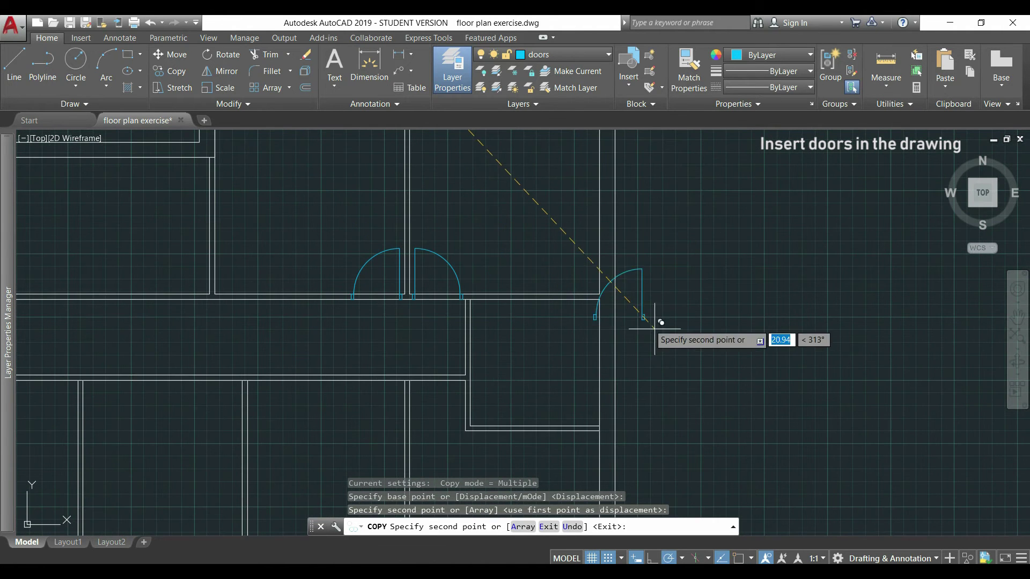
{"action": "scroll", "coordinate": [568, 292], "scroll_direction": "down", "scroll_amount": 2}
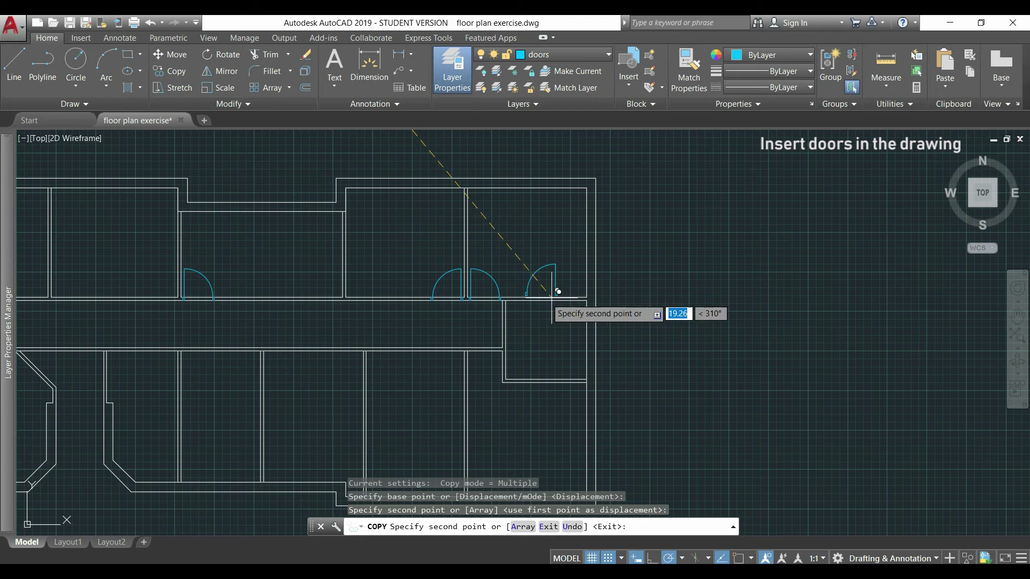
{"action": "middle_click_drag", "start_coordinate": [156, 291], "coordinate": [360, 291]}
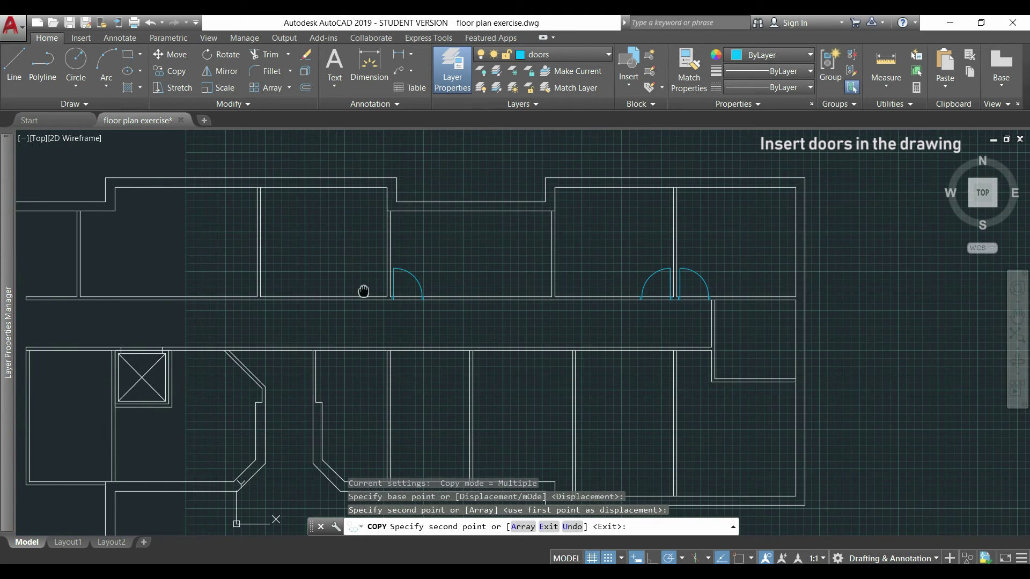
{"action": "scroll", "coordinate": [419, 295], "scroll_direction": "up", "scroll_amount": 6}
{"action": "scroll", "coordinate": [444, 316], "scroll_direction": "up", "scroll_amount": 5}
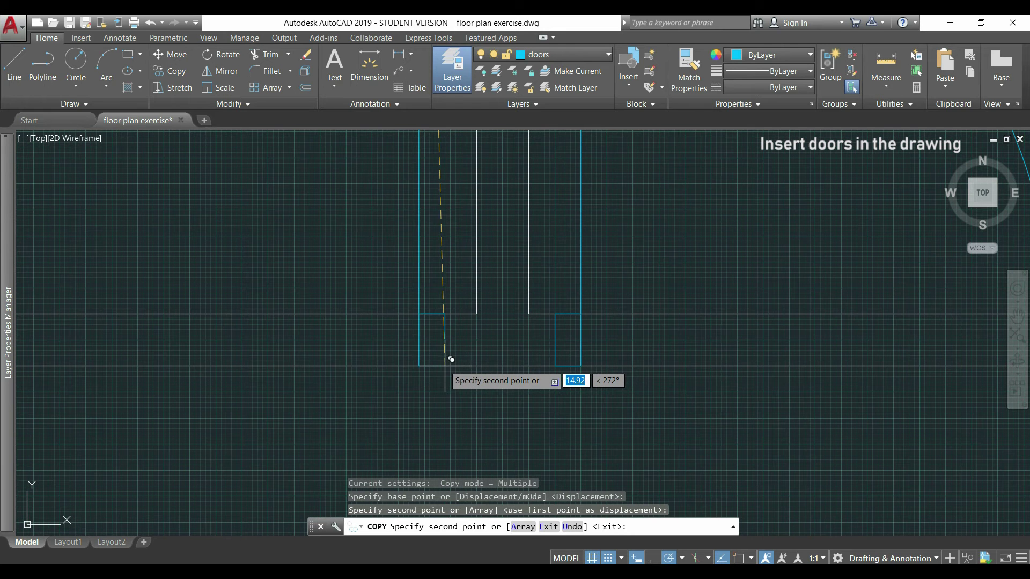
{"action": "left_click", "coordinate": [455, 359]}
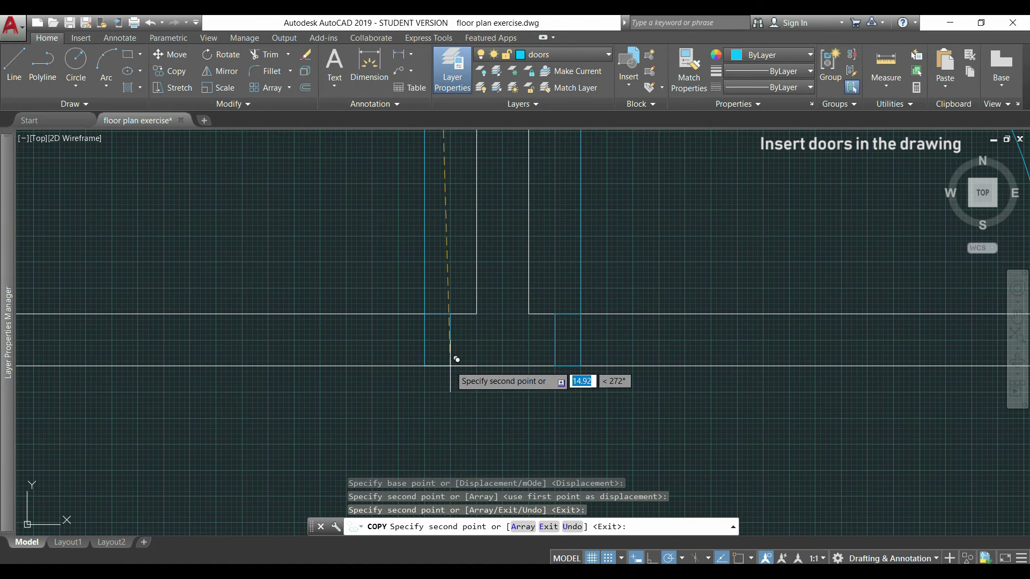
{"action": "scroll", "coordinate": [402, 271], "scroll_direction": "down", "scroll_amount": 5}
{"action": "scroll", "coordinate": [406, 267], "scroll_direction": "down", "scroll_amount": 4}
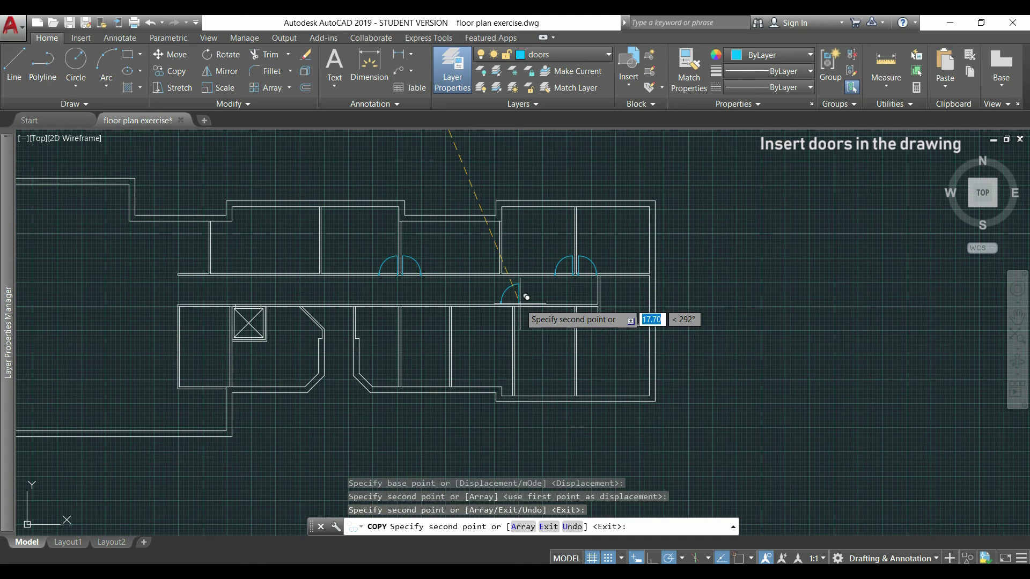
{"action": "key", "text": "Escape"}
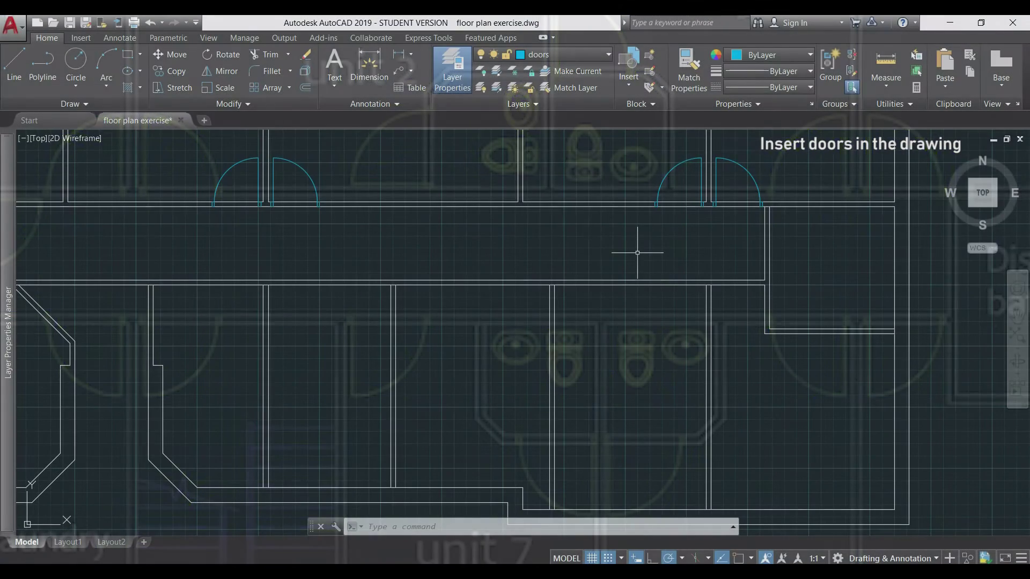
Step: Start MIRROR and select the left and right double door pairs
{"action": "type", "text": "MI"}
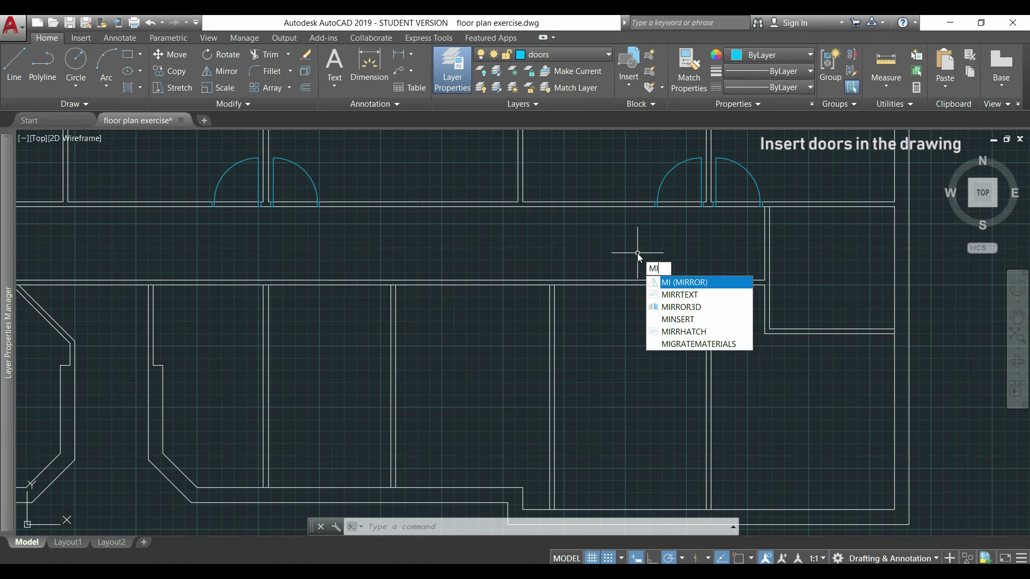
{"action": "key", "text": "Return"}
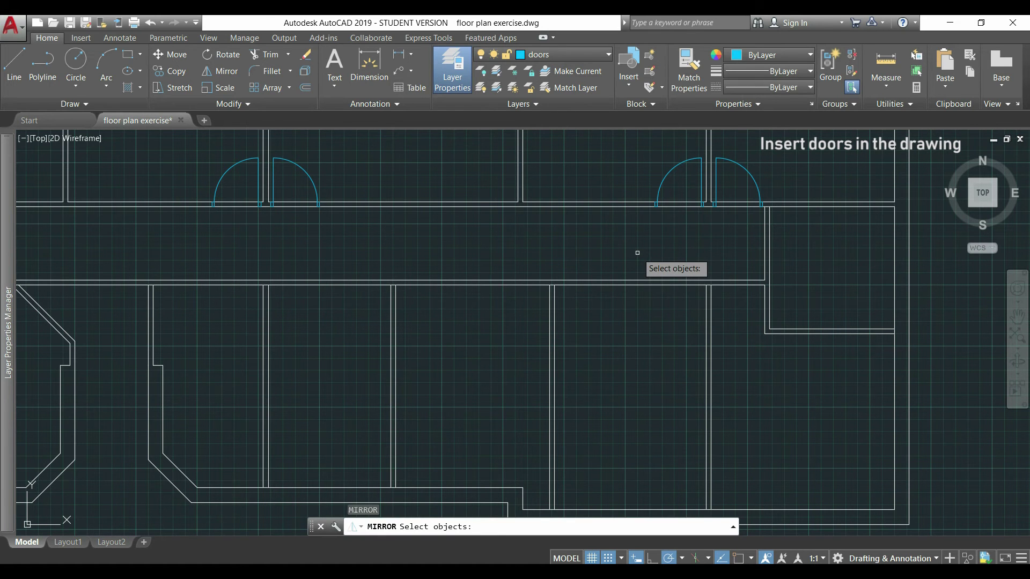
{"action": "left_click", "coordinate": [745, 169]}
{"action": "left_click", "coordinate": [677, 167]}
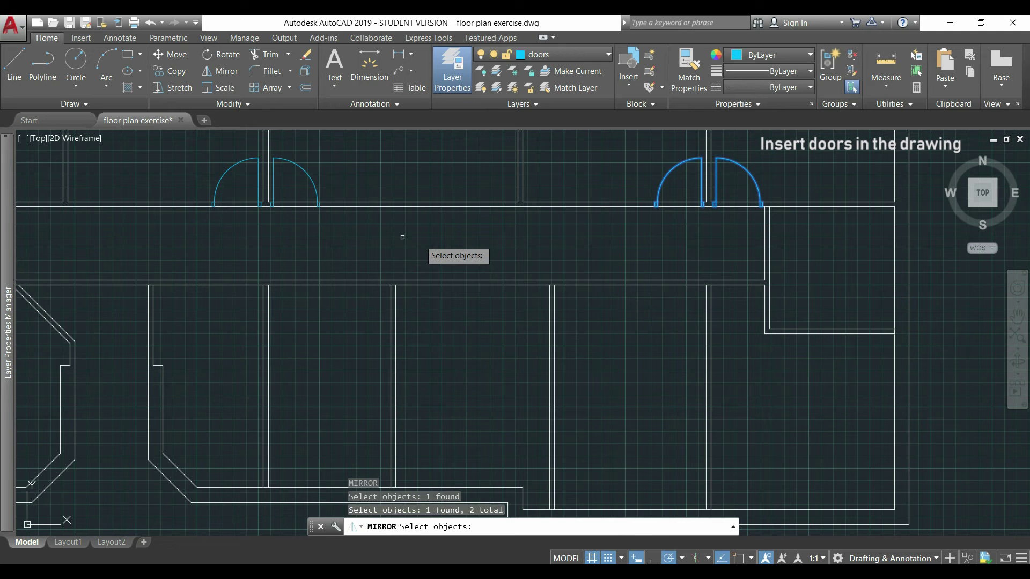
{"action": "double_click", "coordinate": [298, 163]}
{"action": "left_click", "coordinate": [300, 166]}
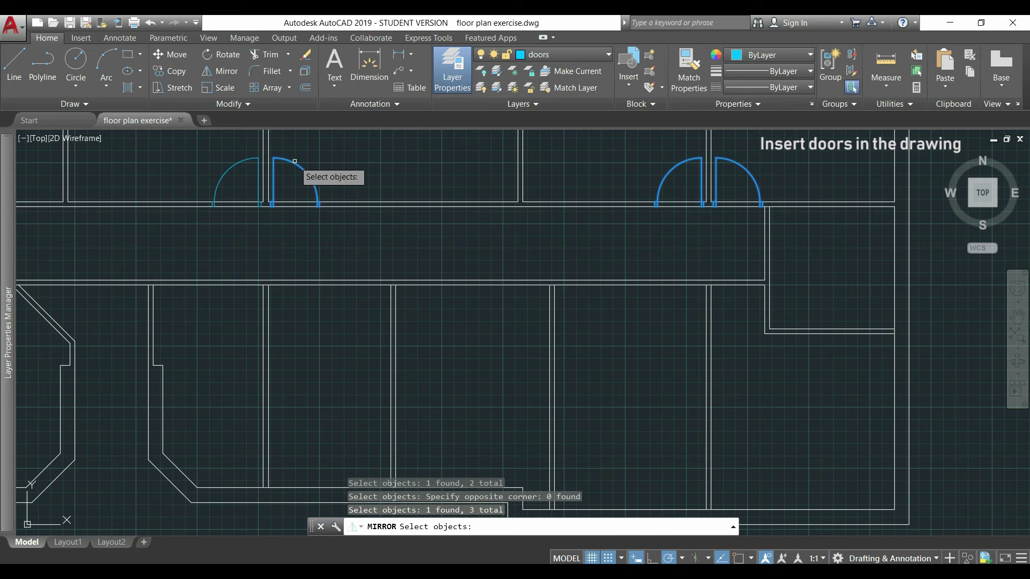
{"action": "left_click", "coordinate": [234, 164]}
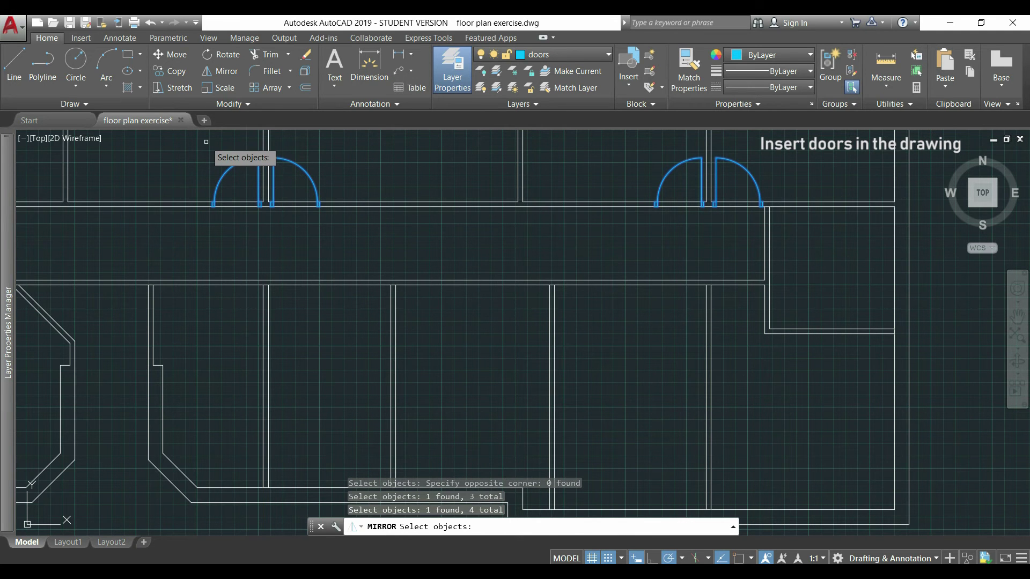
{"action": "key", "text": "Return"}
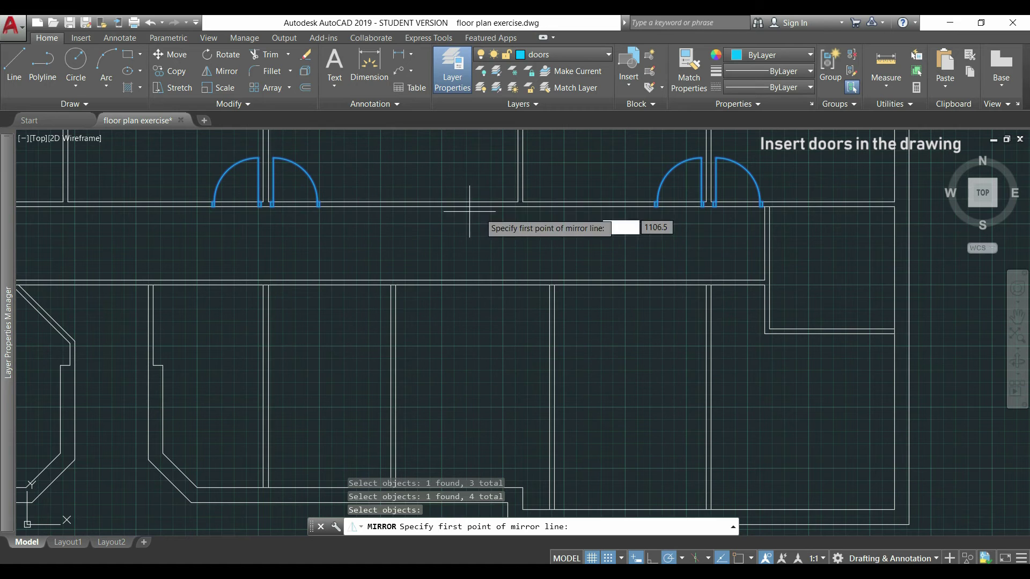
Step: With OSNAP on, mirror them across the corridor centreline, keeping the originals
{"action": "middle_click_drag", "start_coordinate": [656, 242], "coordinate": [541, 269]}
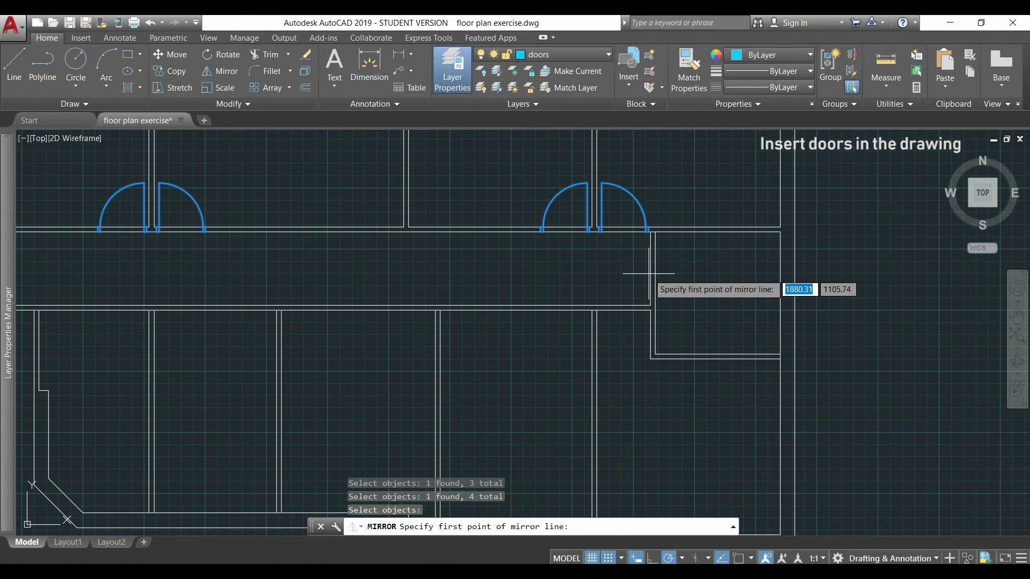
{"action": "scroll", "coordinate": [649, 273], "scroll_direction": "up", "scroll_amount": 5}
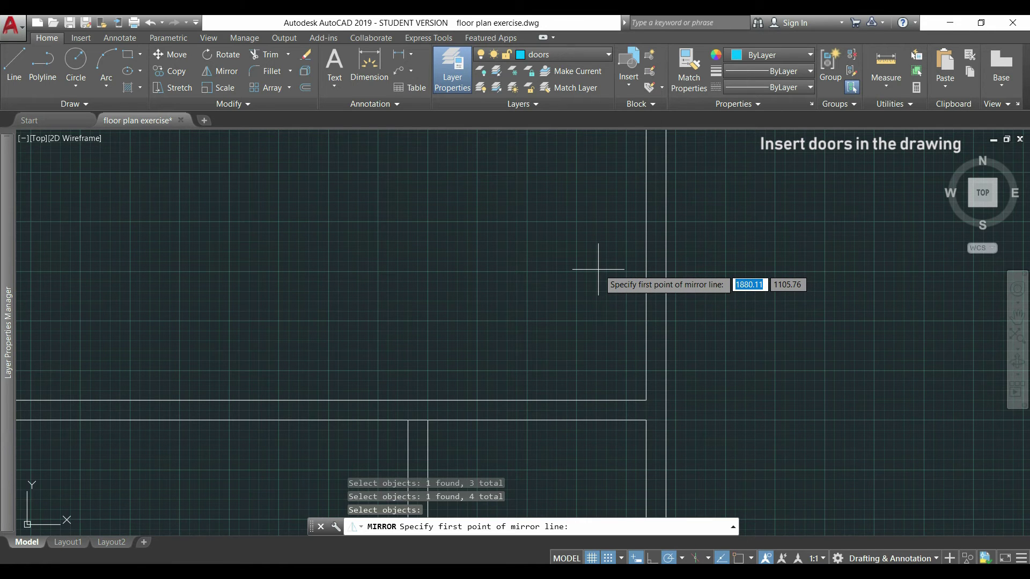
{"action": "key", "text": "F3"}
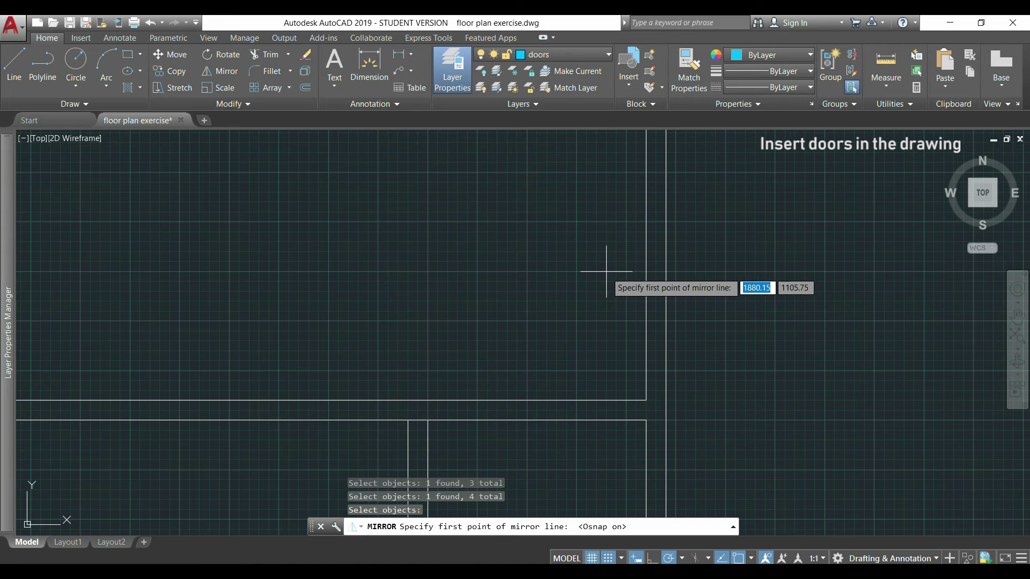
{"action": "scroll", "coordinate": [645, 251], "scroll_direction": "down", "scroll_amount": 2}
{"action": "left_click", "coordinate": [648, 259]}
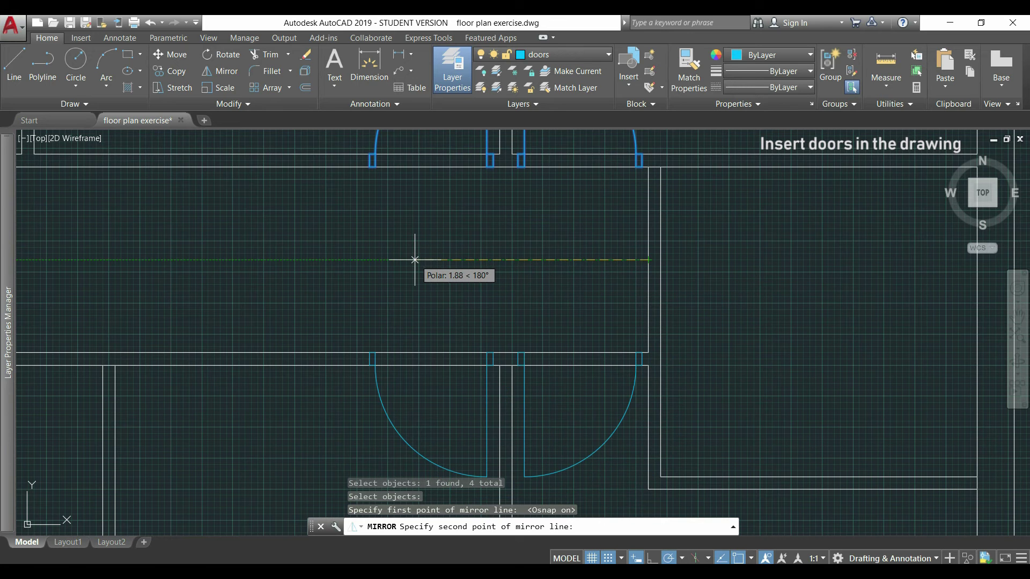
{"action": "scroll", "coordinate": [410, 260], "scroll_direction": "down", "scroll_amount": 4}
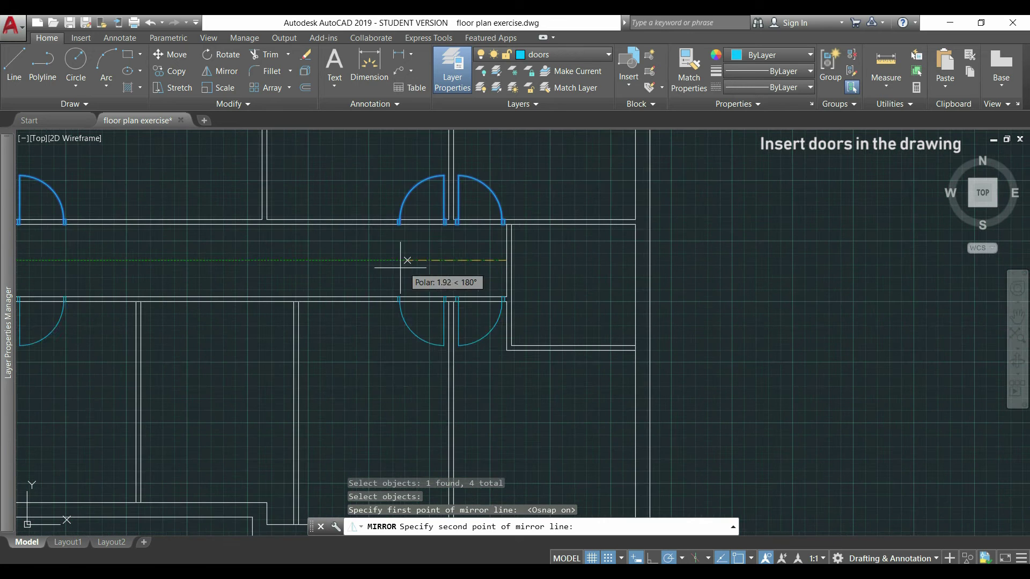
{"action": "left_click", "coordinate": [356, 260]}
{"action": "key", "text": "Return"}
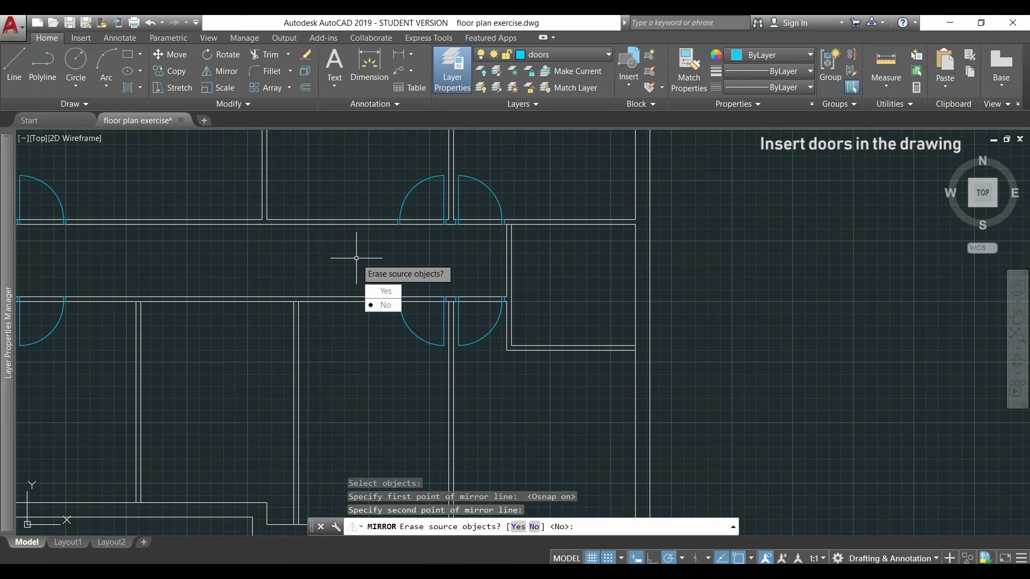
{"action": "middle_click_drag", "start_coordinate": [297, 263], "coordinate": [586, 301]}
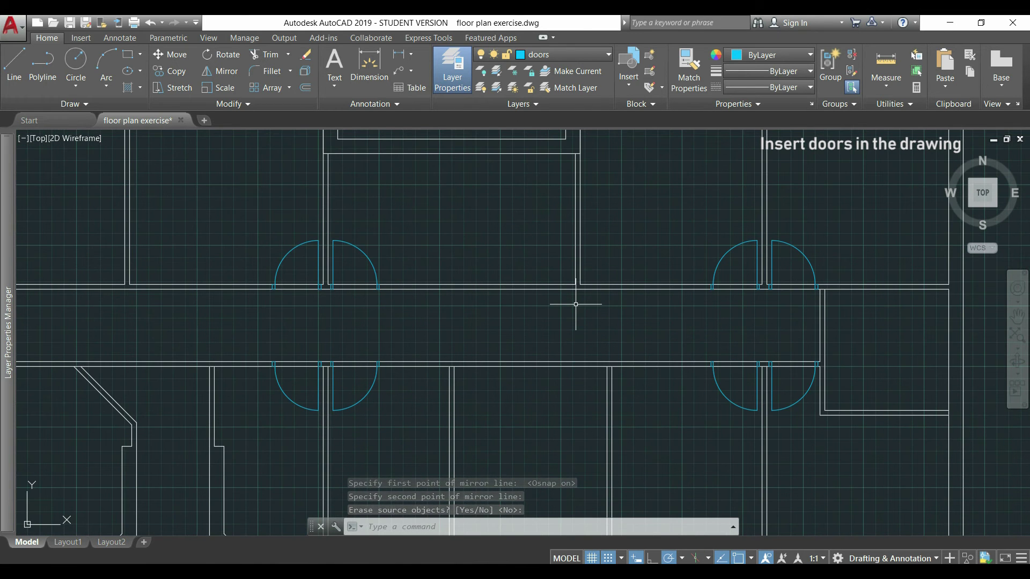
{"action": "scroll", "coordinate": [575, 304], "scroll_direction": "down", "scroll_amount": 2}
{"action": "scroll", "coordinate": [581, 301], "scroll_direction": "down", "scroll_amount": 2}
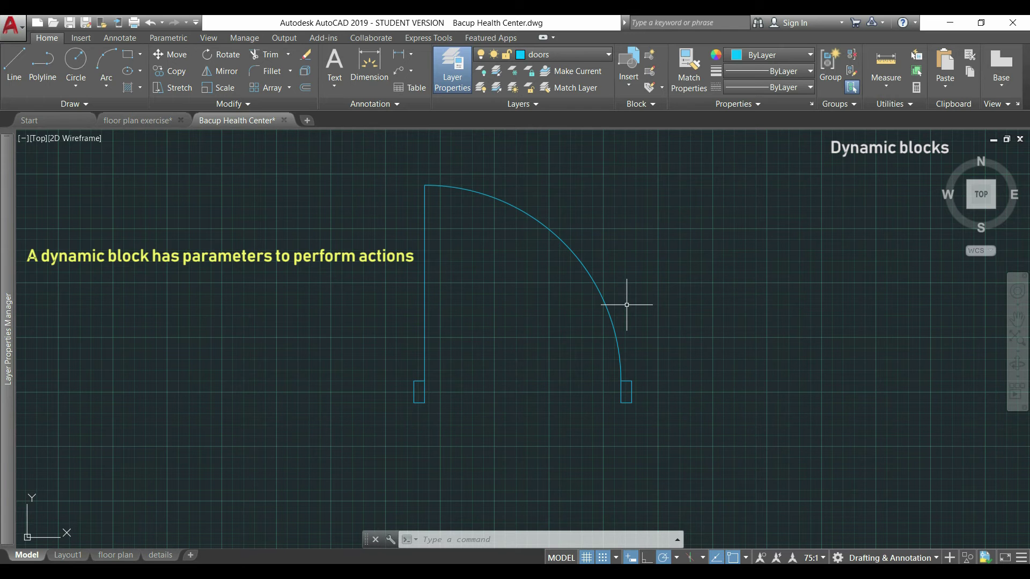
Step: Flip the sample dynamic door in Bacup Health Center to the other side, then downward
{"action": "left_click", "coordinate": [611, 302]}
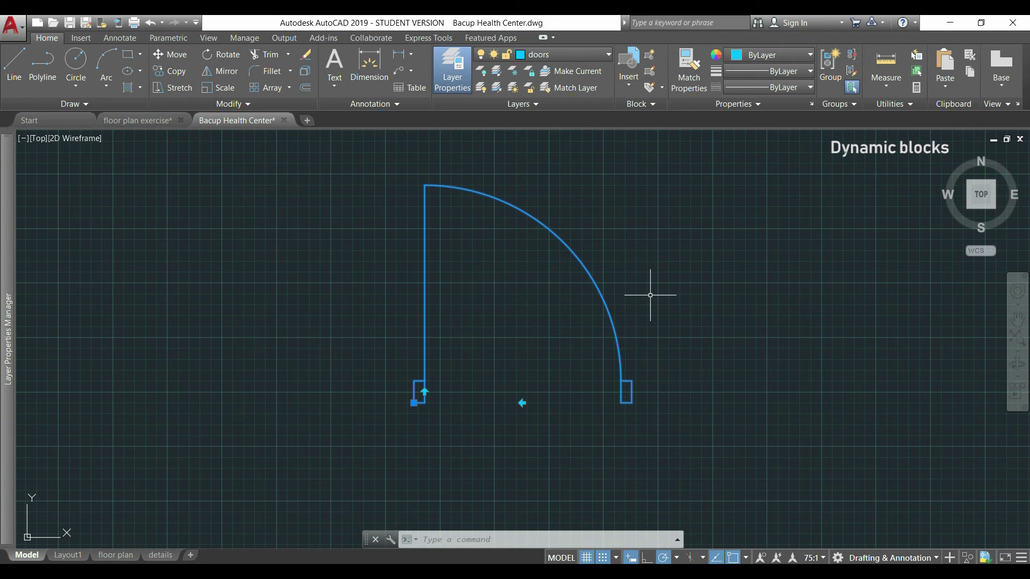
{"action": "left_click", "coordinate": [522, 402]}
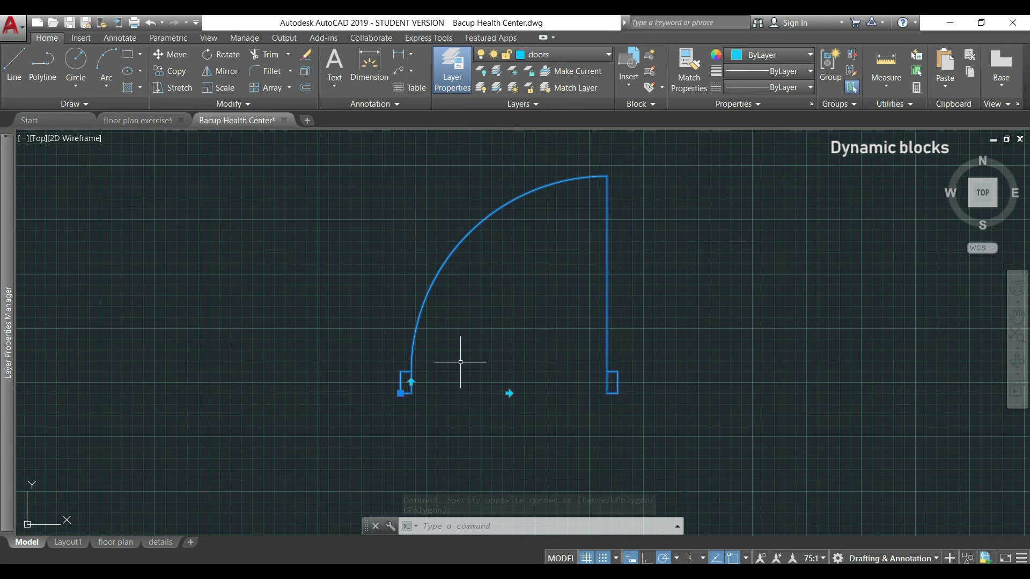
{"action": "left_click", "coordinate": [411, 382]}
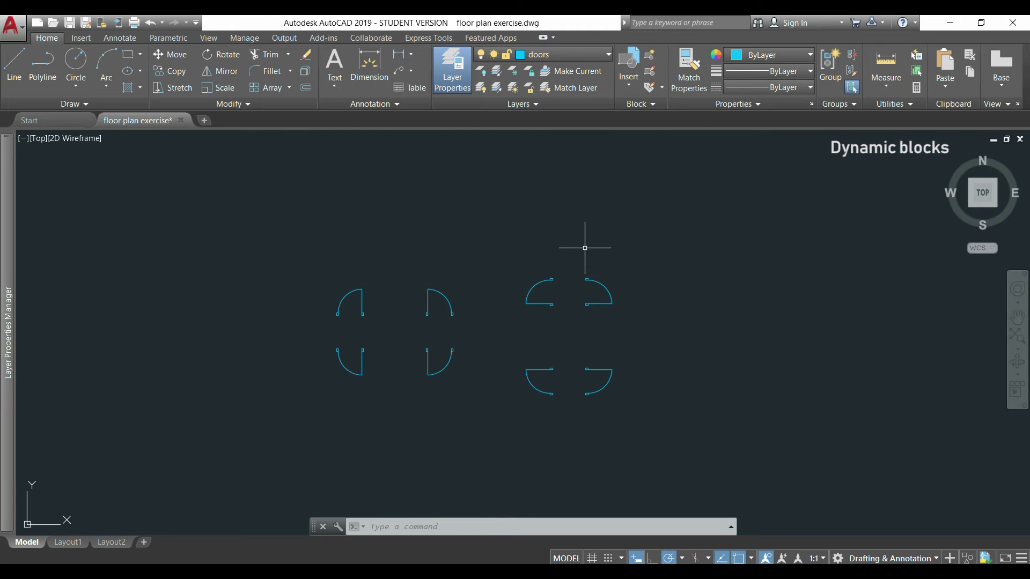
Step: Open the door standard block in the Block Editor
{"action": "left_click", "coordinate": [650, 73]}
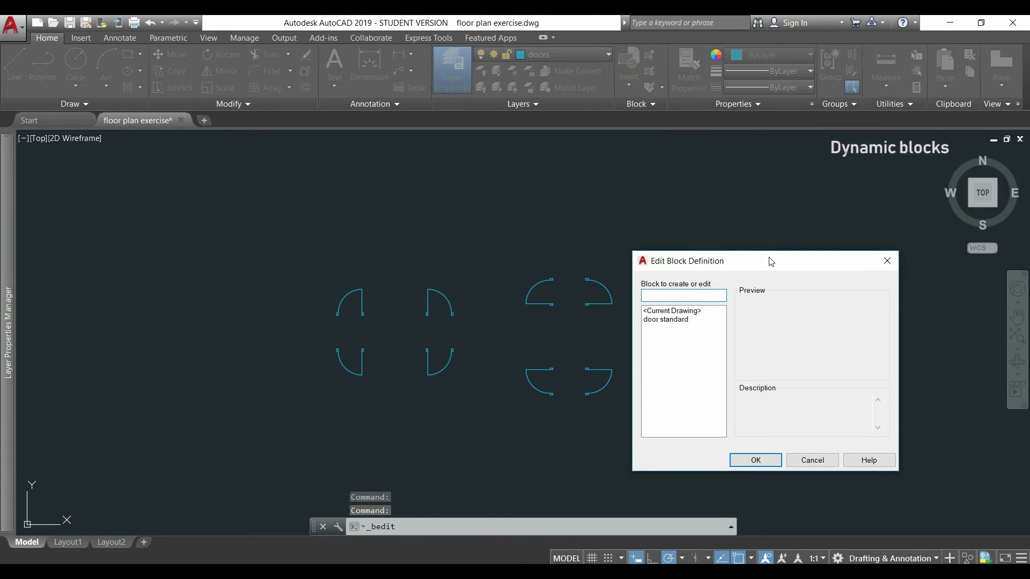
{"action": "left_click_drag", "start_coordinate": [770, 261], "coordinate": [767, 220]}
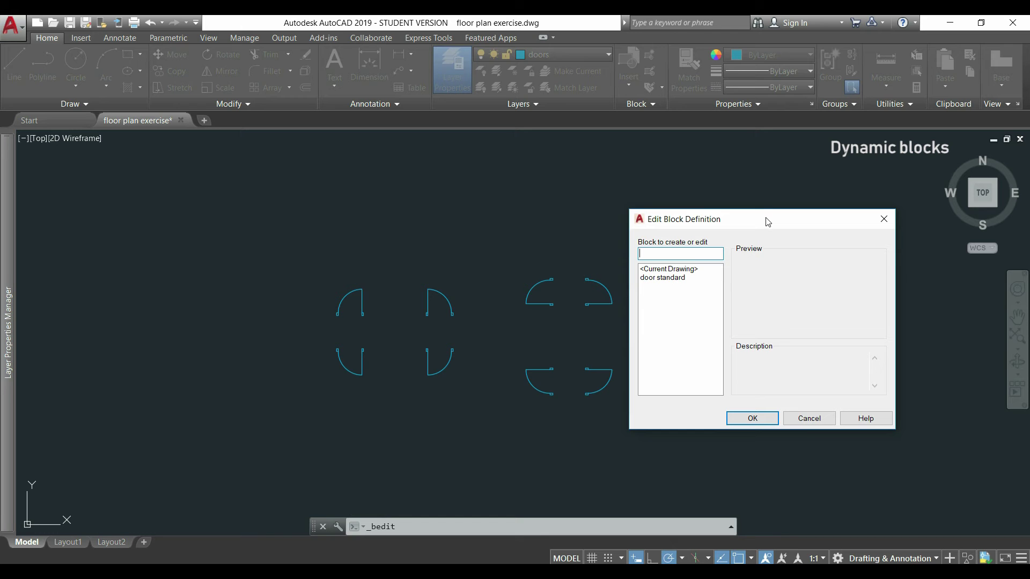
{"action": "left_click", "coordinate": [665, 279]}
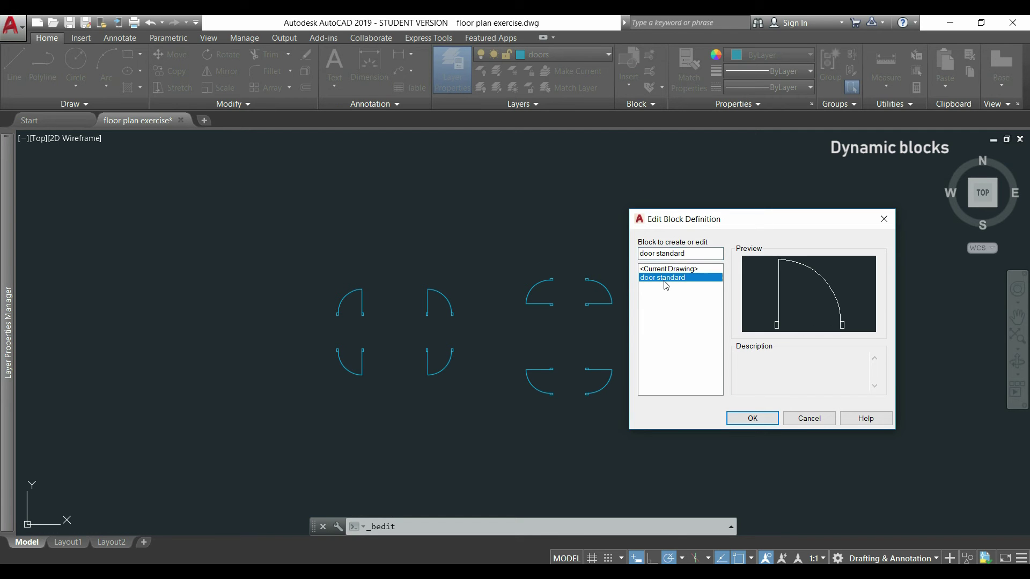
{"action": "left_click", "coordinate": [752, 419]}
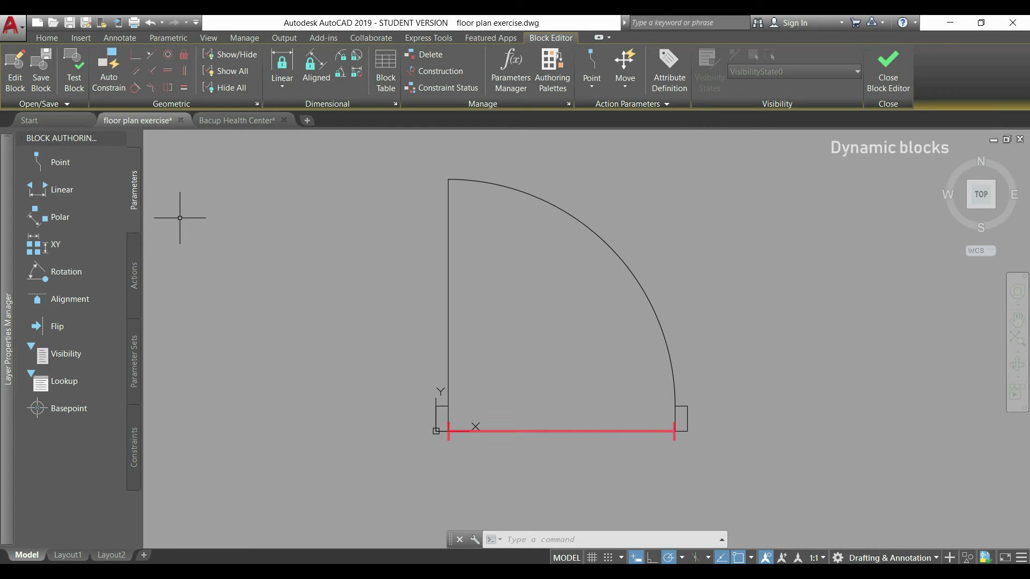
Step: Draw a line from the door's bottom-left corner to the arc's lower end
{"action": "type", "text": "L"}
{"action": "key", "text": "Return"}
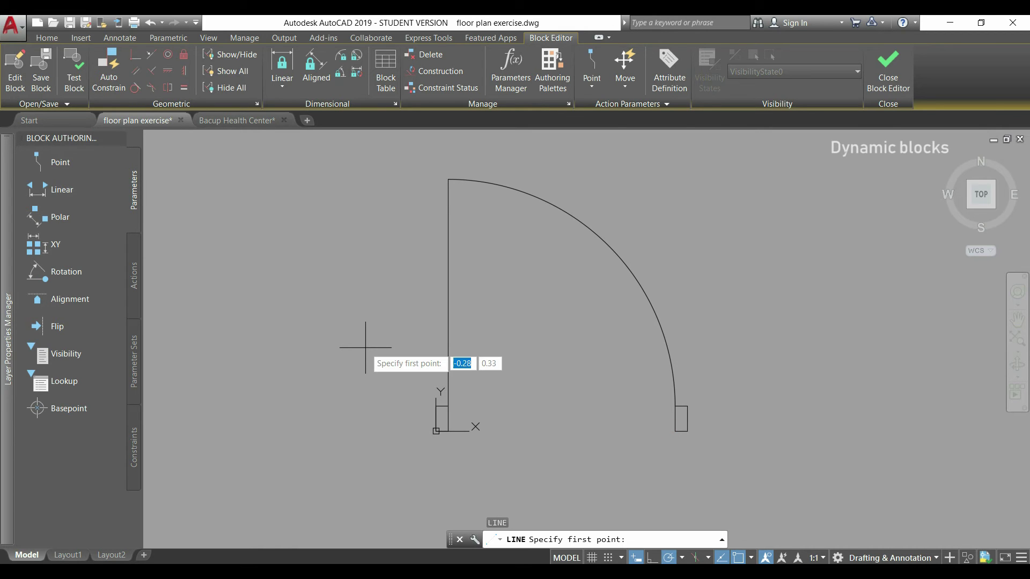
{"action": "left_click", "coordinate": [447, 431]}
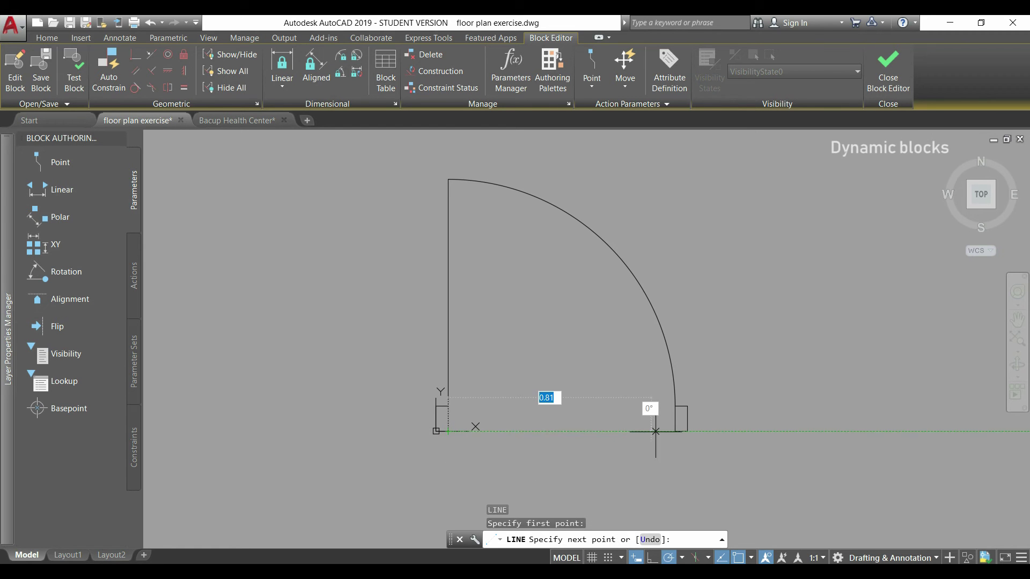
{"action": "left_click", "coordinate": [674, 432]}
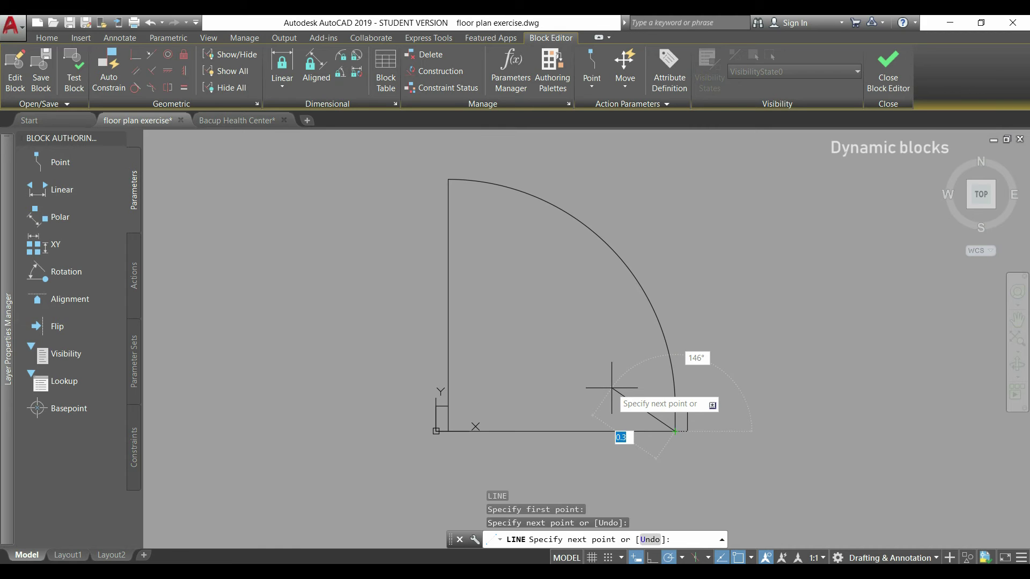
Step: Add a vertical Flip parameter 'Flip state1' at the base line's midpoint and begin assigning its action
{"action": "key", "text": "Escape"}
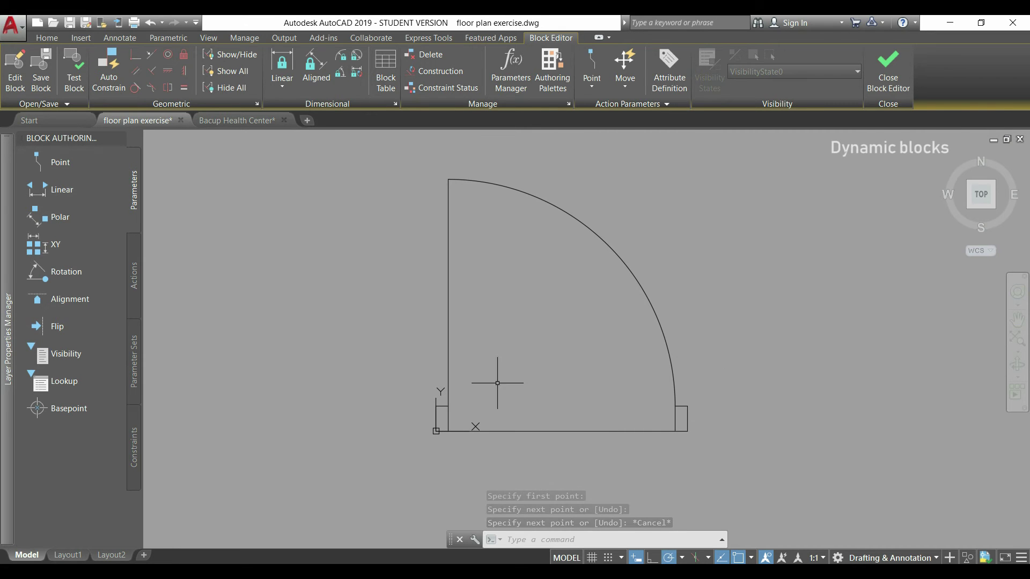
{"action": "left_click", "coordinate": [57, 327]}
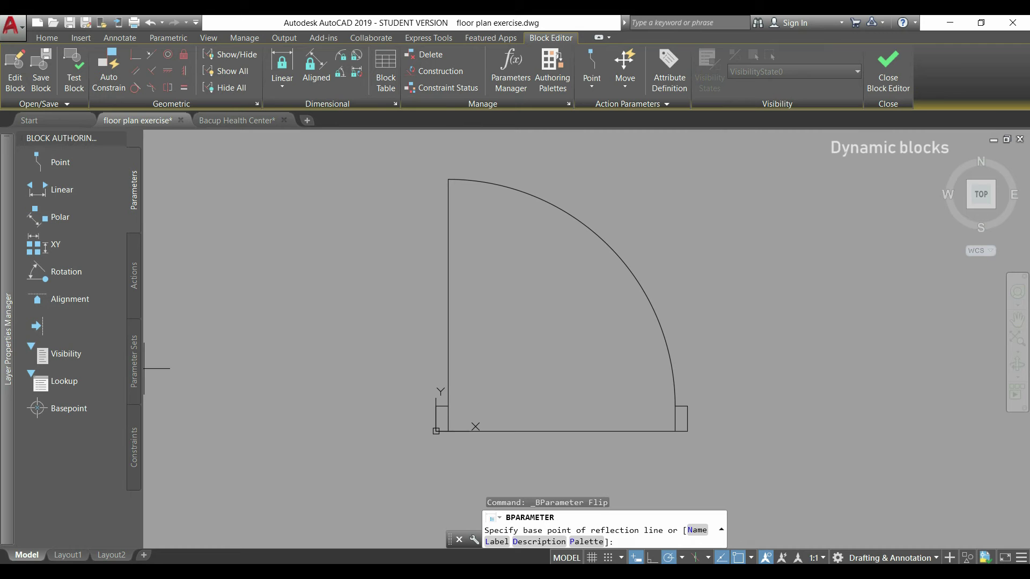
{"action": "left_click", "coordinate": [560, 431]}
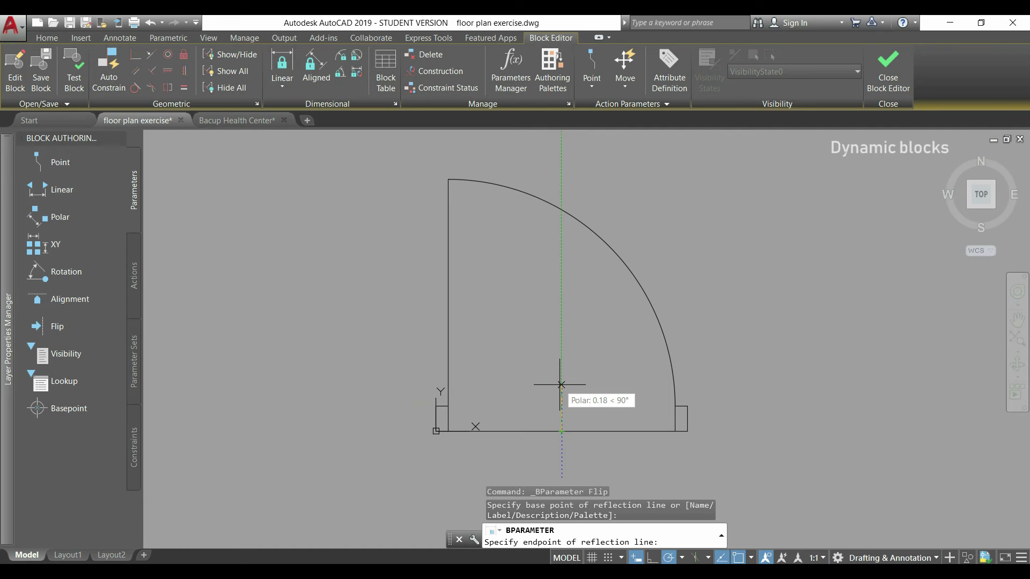
{"action": "left_click", "coordinate": [561, 384]}
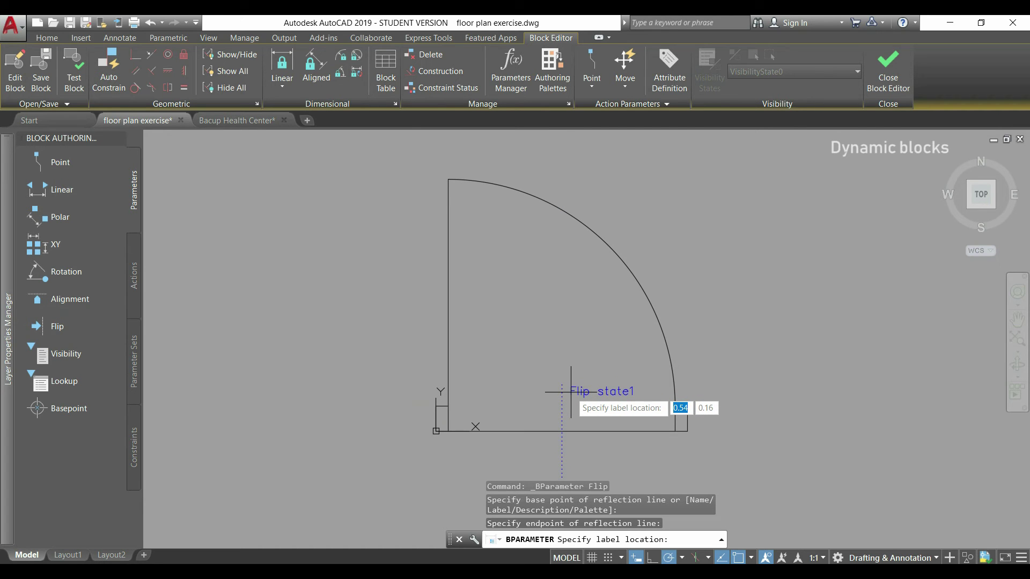
{"action": "left_click", "coordinate": [570, 390]}
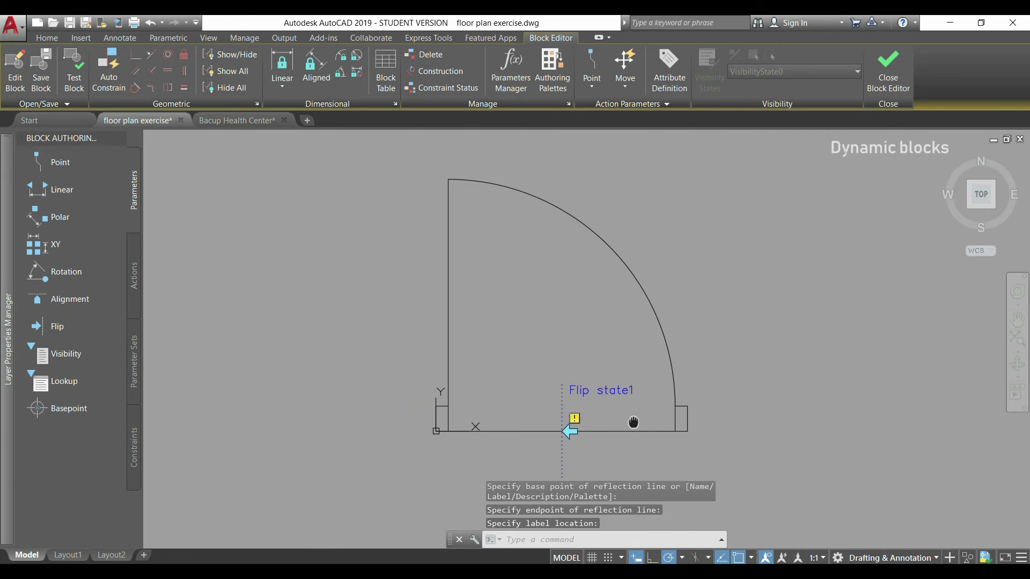
{"action": "middle_click_drag", "start_coordinate": [629, 416], "coordinate": [596, 395]}
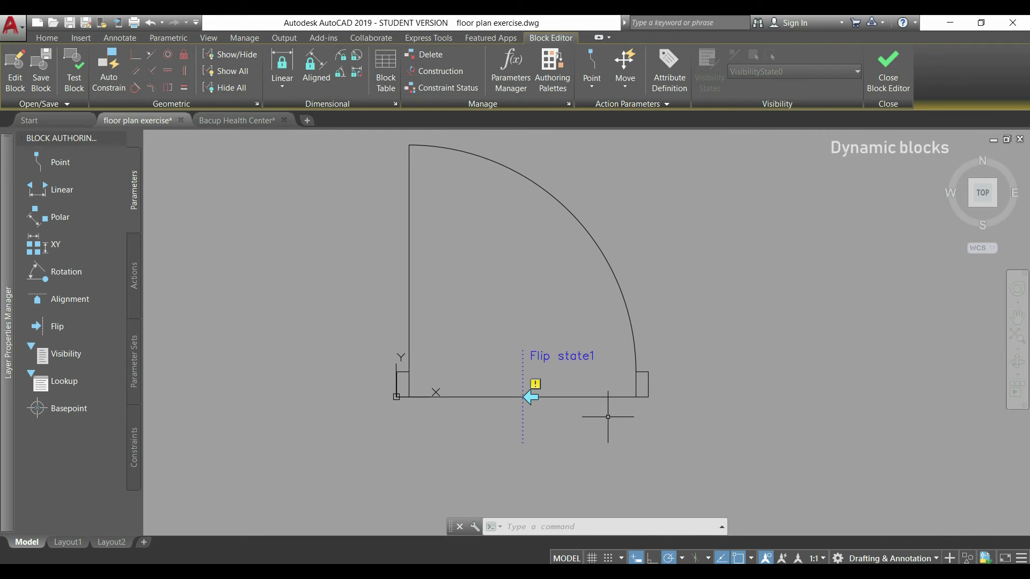
{"action": "double_click", "coordinate": [535, 384]}
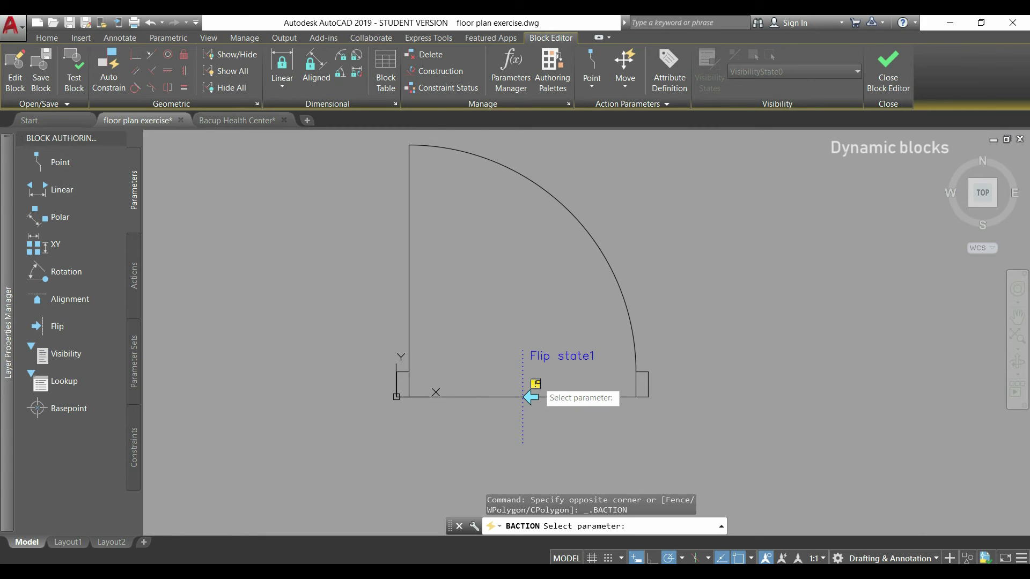
Step: Create a flip action on the parameter that includes the door's arc and frame pieces
{"action": "left_click", "coordinate": [560, 358]}
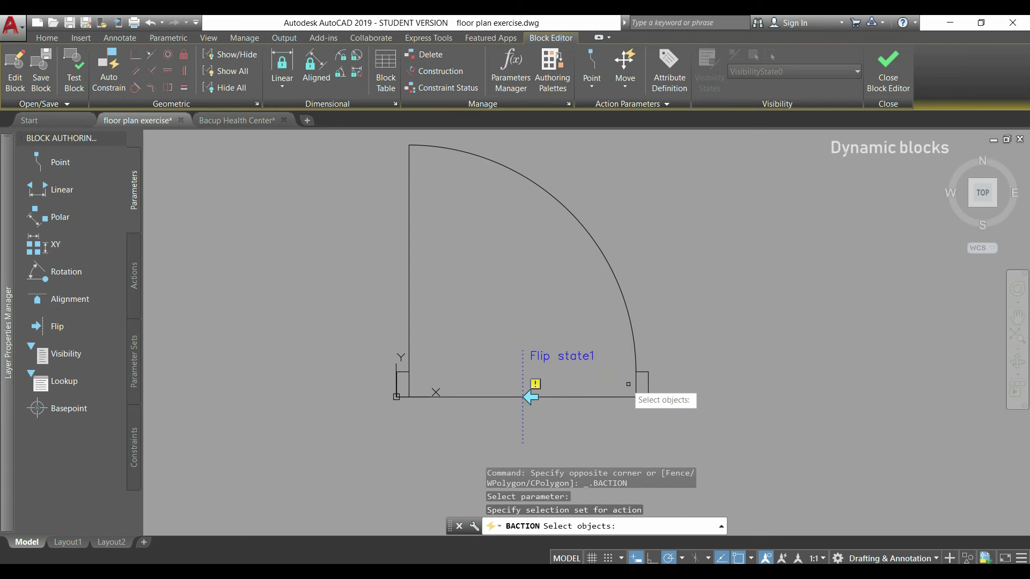
{"action": "left_click", "coordinate": [696, 384]}
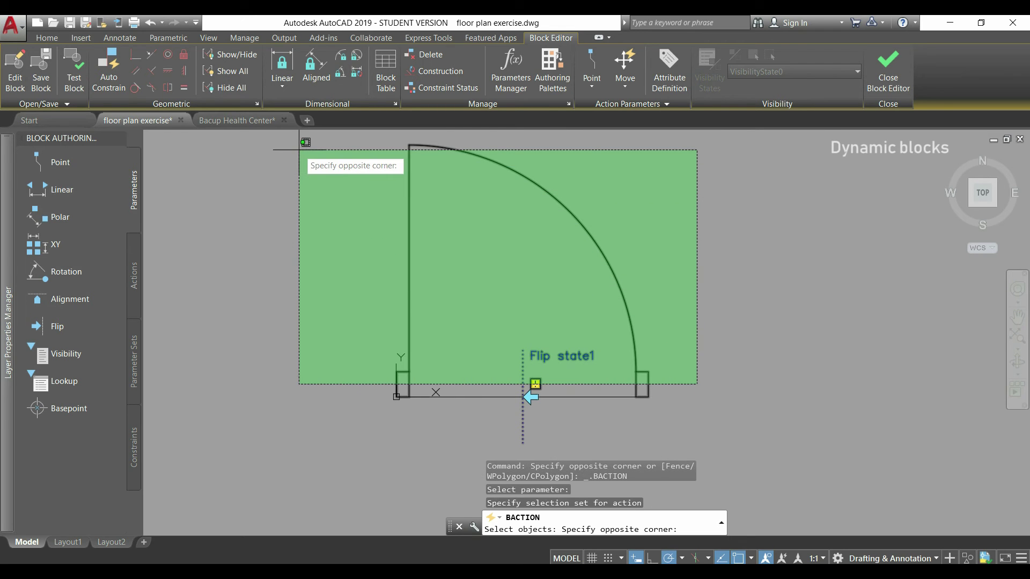
{"action": "left_click", "coordinate": [581, 167]}
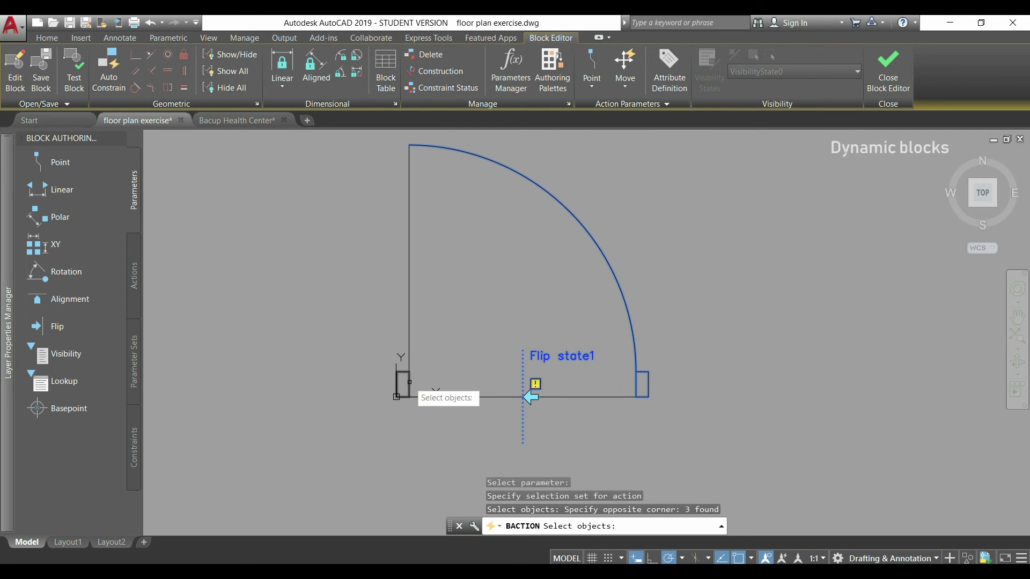
{"action": "left_click", "coordinate": [419, 382]}
{"action": "left_click", "coordinate": [330, 202]}
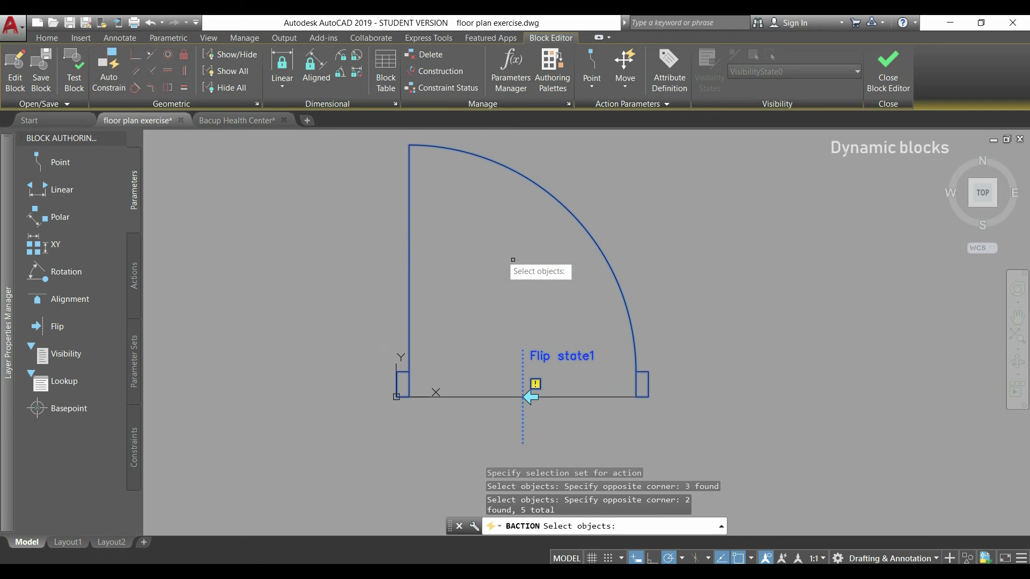
{"action": "key", "text": "Return"}
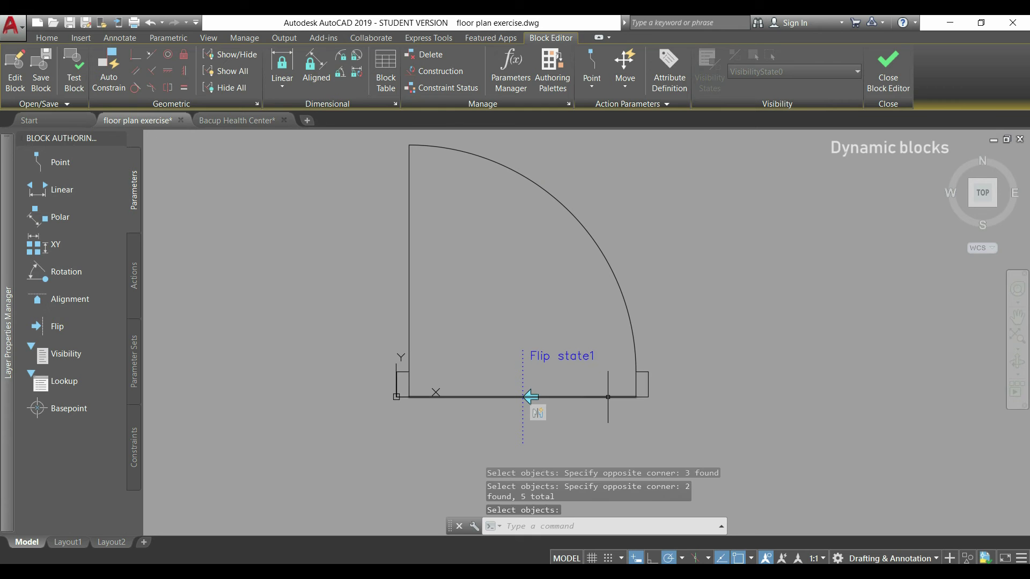
Step: Delete the door's bottom line and save the block, keeping the changes
{"action": "left_click", "coordinate": [525, 397]}
{"action": "key", "text": "Delete"}
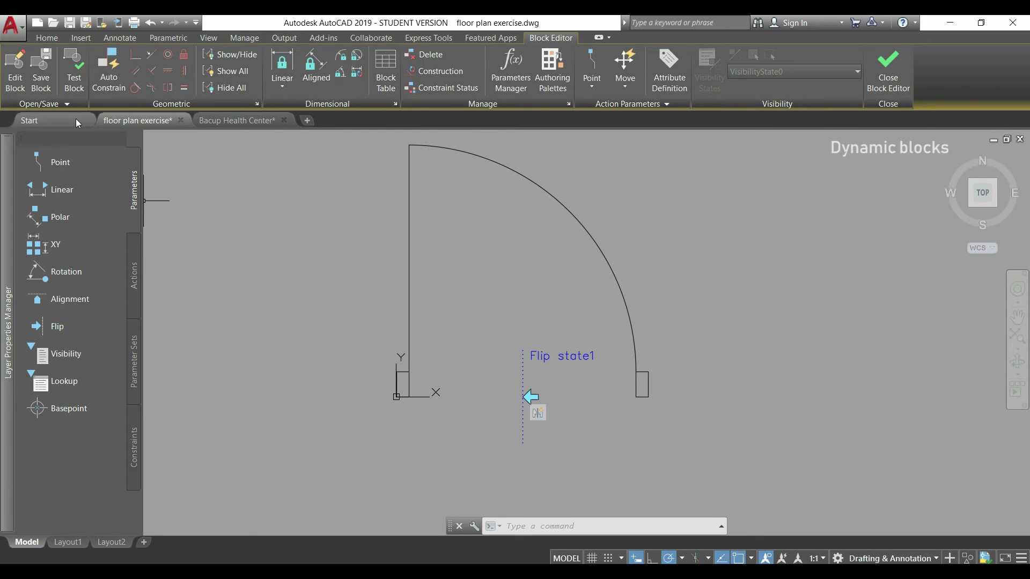
{"action": "left_click", "coordinate": [39, 75]}
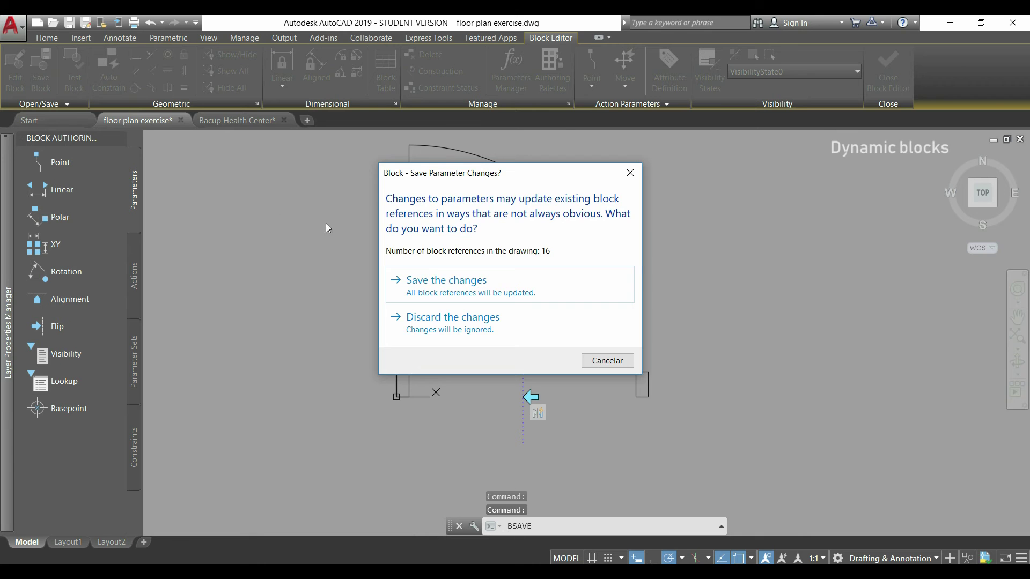
{"action": "left_click", "coordinate": [413, 279]}
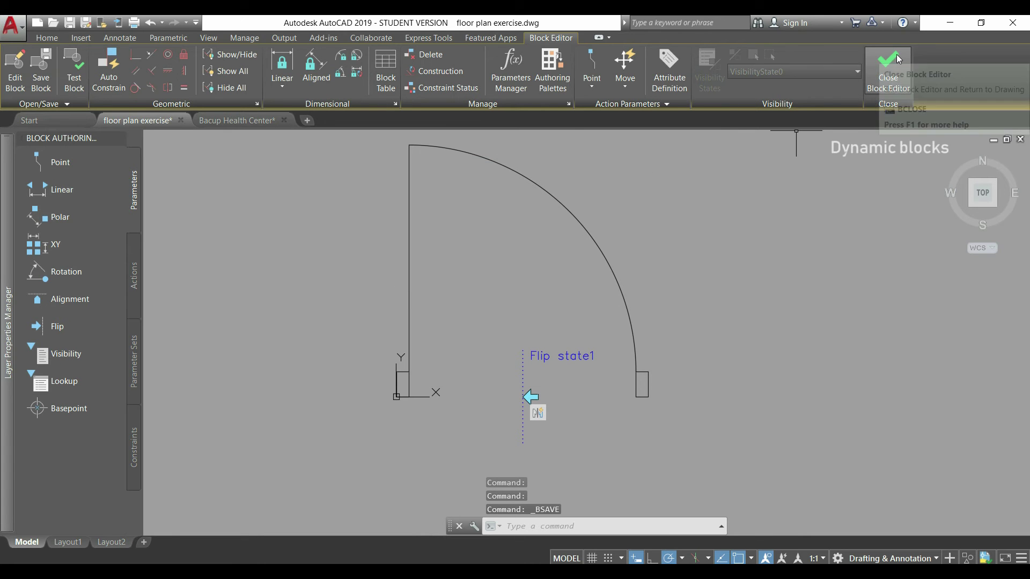
Step: Close the Block Editor and flip the door block twice, leaving its original orientation
{"action": "left_click", "coordinate": [888, 69]}
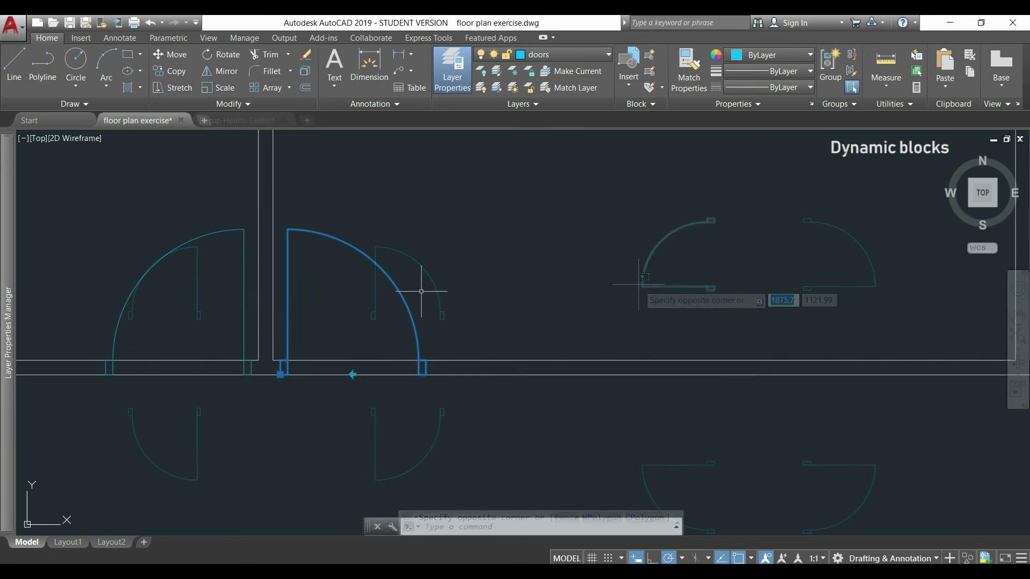
{"action": "left_click", "coordinate": [353, 374]}
{"action": "left_click", "coordinate": [353, 374]}
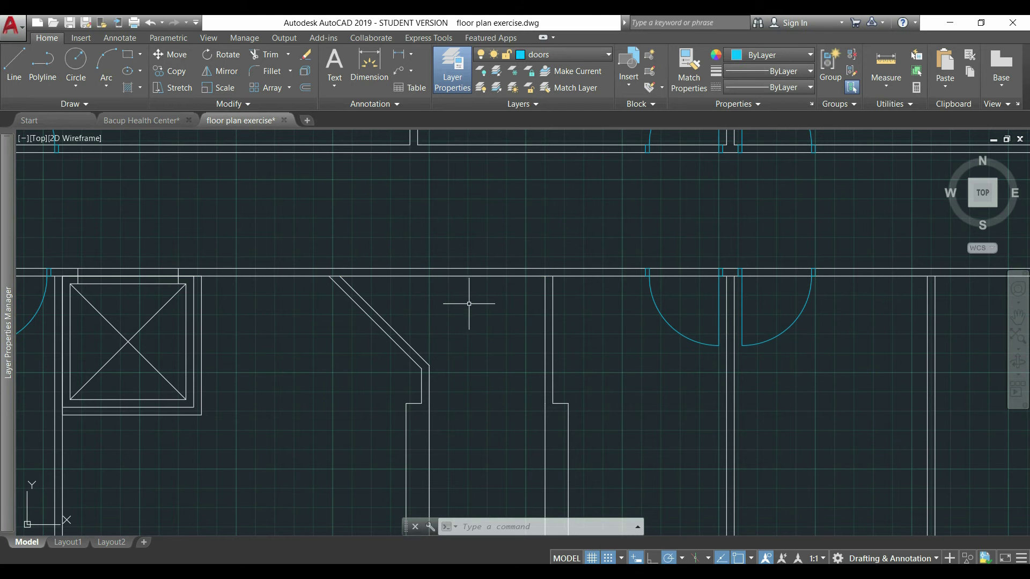
Step: Stretch the diagonal wall line's endpoint out to the outer corridor wall line
{"action": "left_click", "coordinate": [392, 327]}
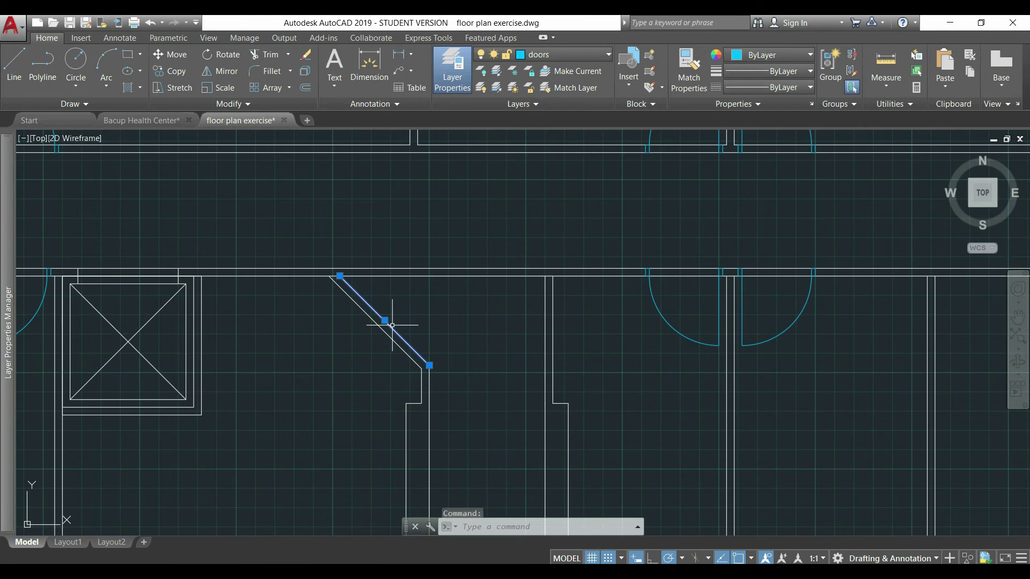
{"action": "scroll", "coordinate": [394, 296], "scroll_direction": "up", "scroll_amount": 1}
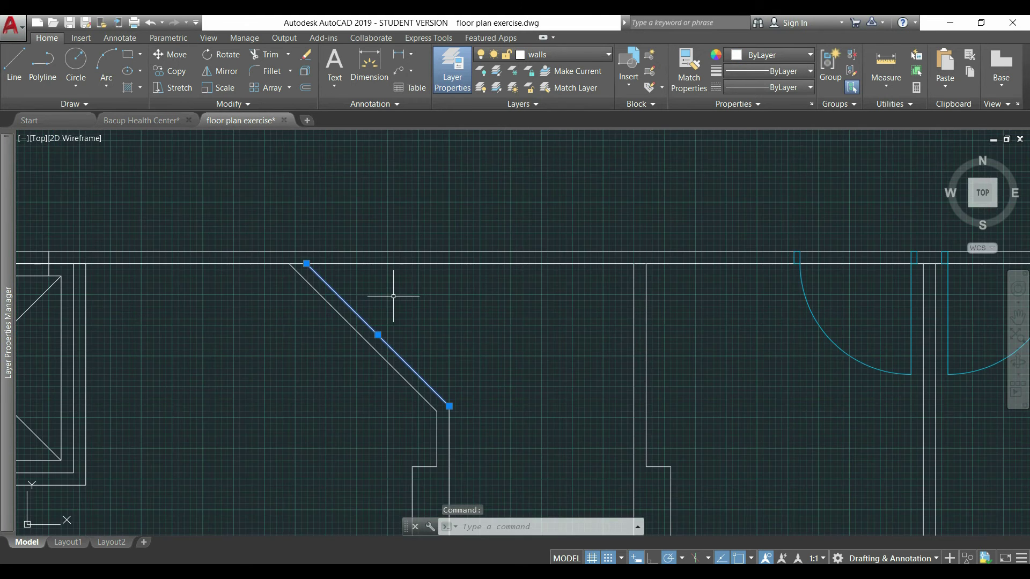
{"action": "left_click", "coordinate": [306, 264]}
{"action": "scroll", "coordinate": [306, 264], "scroll_direction": "up", "scroll_amount": 5}
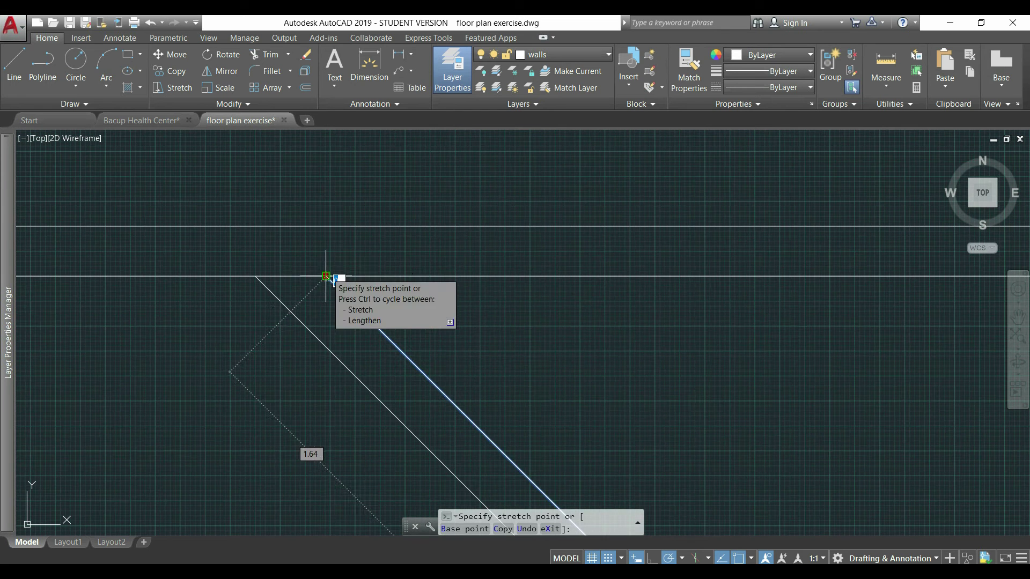
{"action": "left_click", "coordinate": [276, 225]}
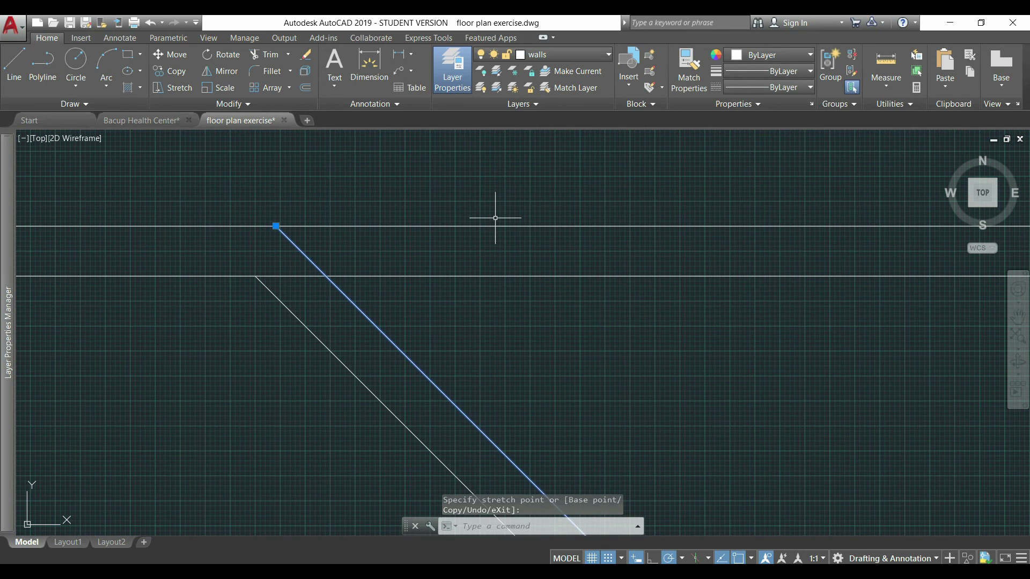
Step: Trim the overlapping wall segments at the corner, using the six wall lines as cutting edges
{"action": "type", "text": "tr"}
{"action": "key", "text": "Return"}
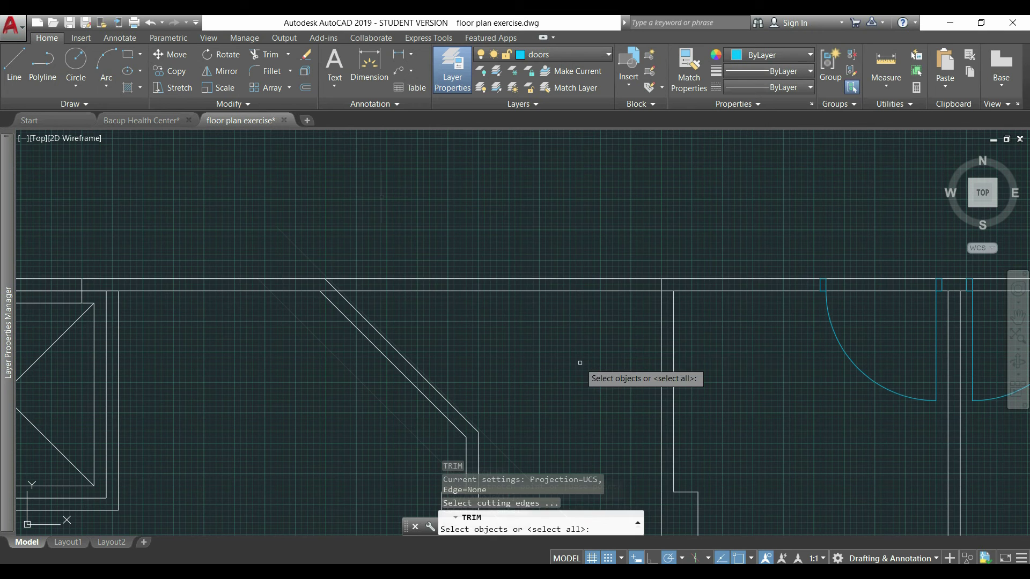
{"action": "left_click", "coordinate": [743, 359]}
{"action": "left_click", "coordinate": [245, 217]}
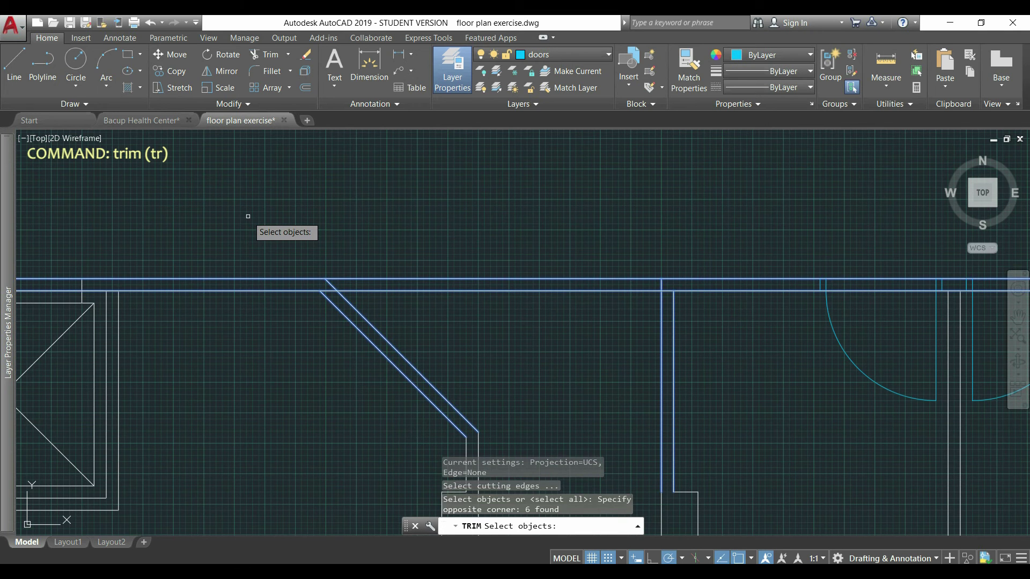
{"action": "key", "text": "Return"}
{"action": "left_click", "coordinate": [555, 314]}
{"action": "left_click", "coordinate": [498, 244]}
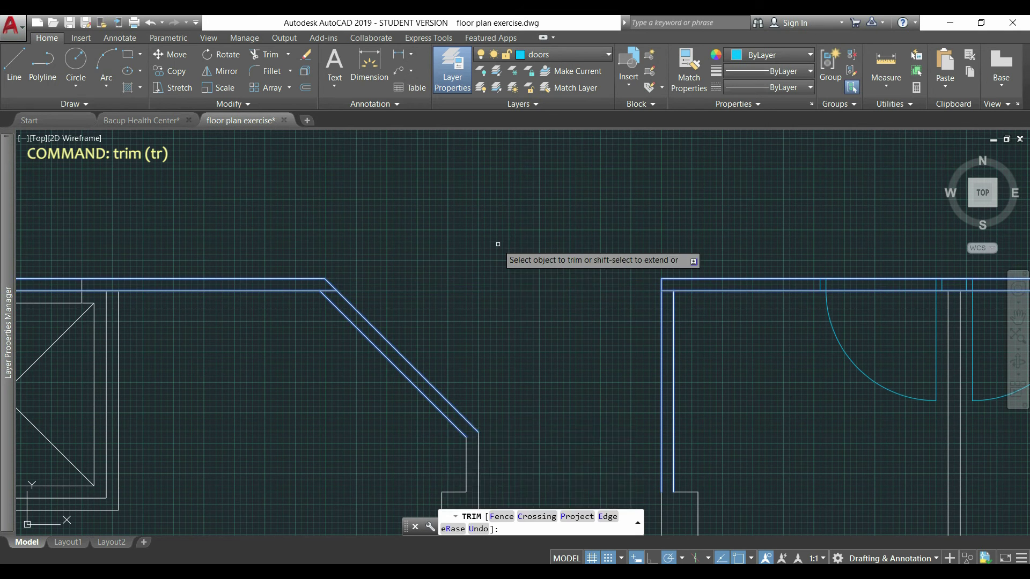
{"action": "left_click", "coordinate": [330, 289]}
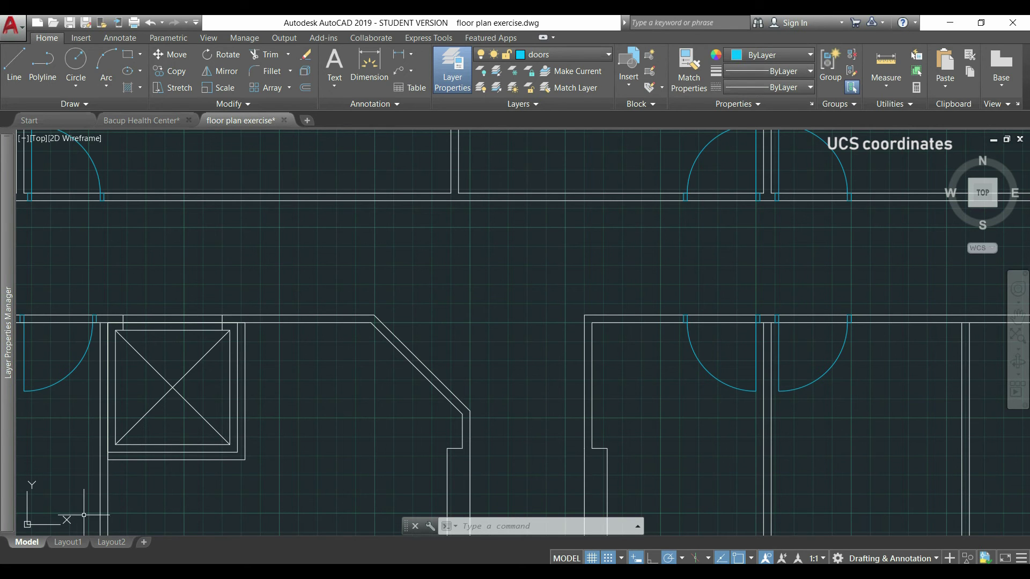
Step: Move the UCS origin to the diagonal wall's top corner
{"action": "left_click", "coordinate": [46, 525]}
{"action": "left_click", "coordinate": [27, 525]}
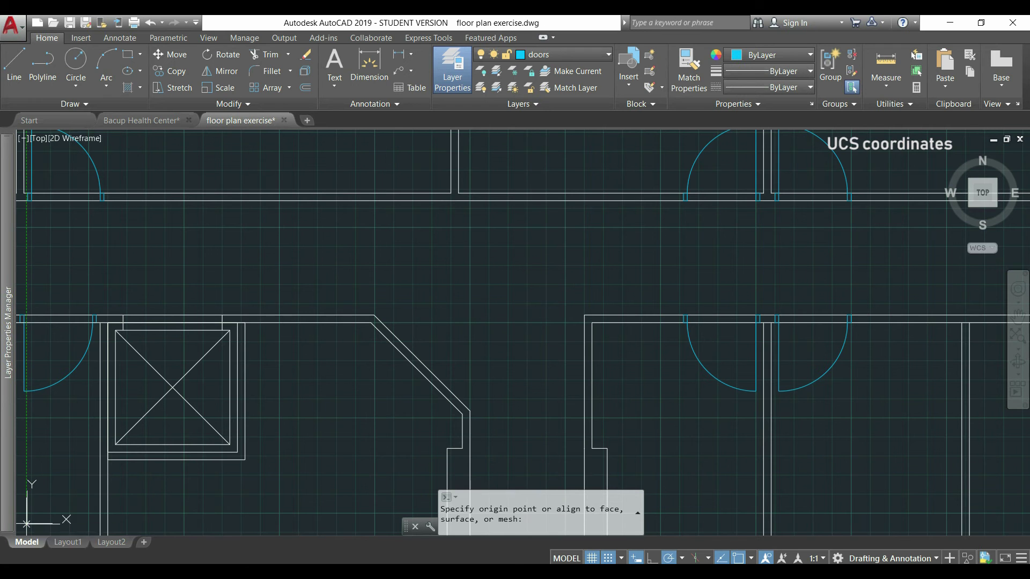
{"action": "scroll", "coordinate": [371, 323], "scroll_direction": "up", "scroll_amount": 5}
{"action": "left_click", "coordinate": [370, 320]}
{"action": "key", "text": "Return"}
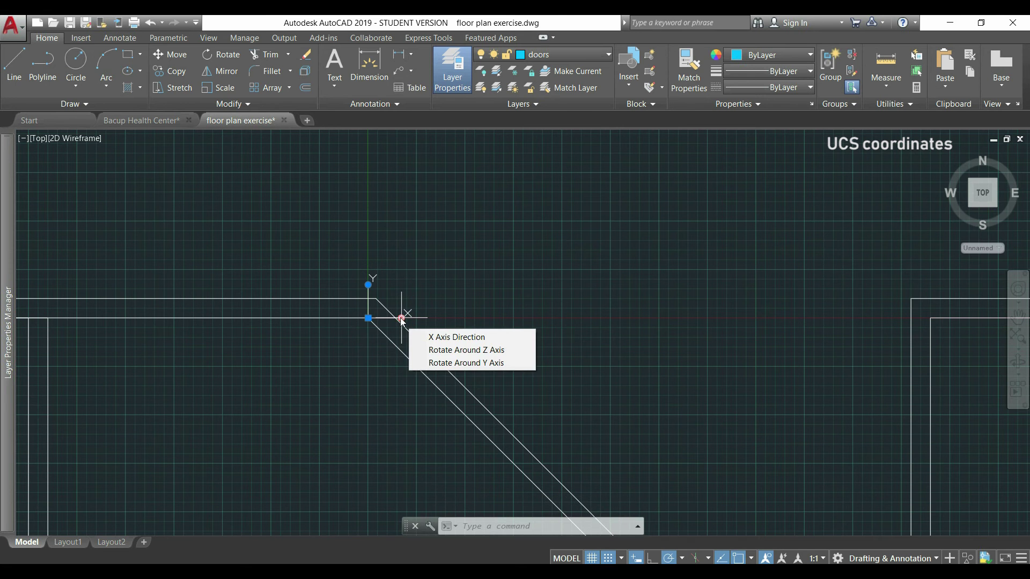
Step: Point the UCS X axis along the diagonal wall
{"action": "left_click", "coordinate": [401, 318]}
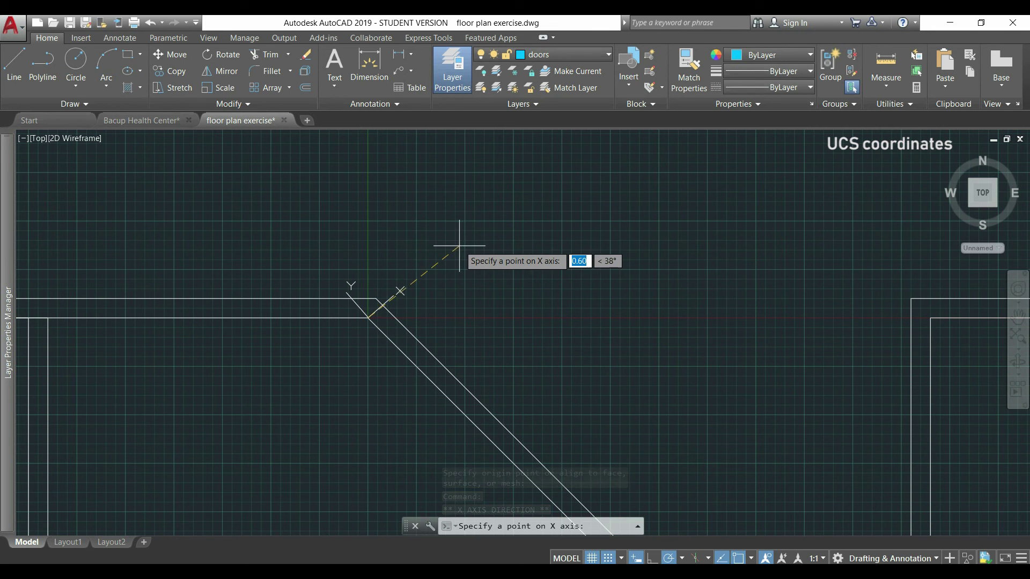
{"action": "scroll", "coordinate": [453, 360], "scroll_direction": "down", "scroll_amount": 2}
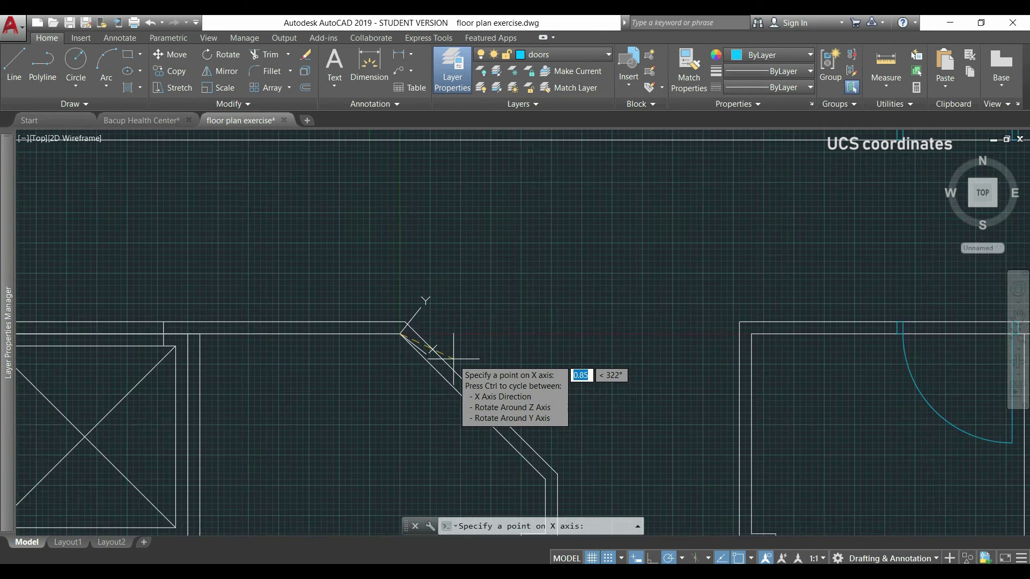
{"action": "scroll", "coordinate": [449, 357], "scroll_direction": "down", "scroll_amount": 2}
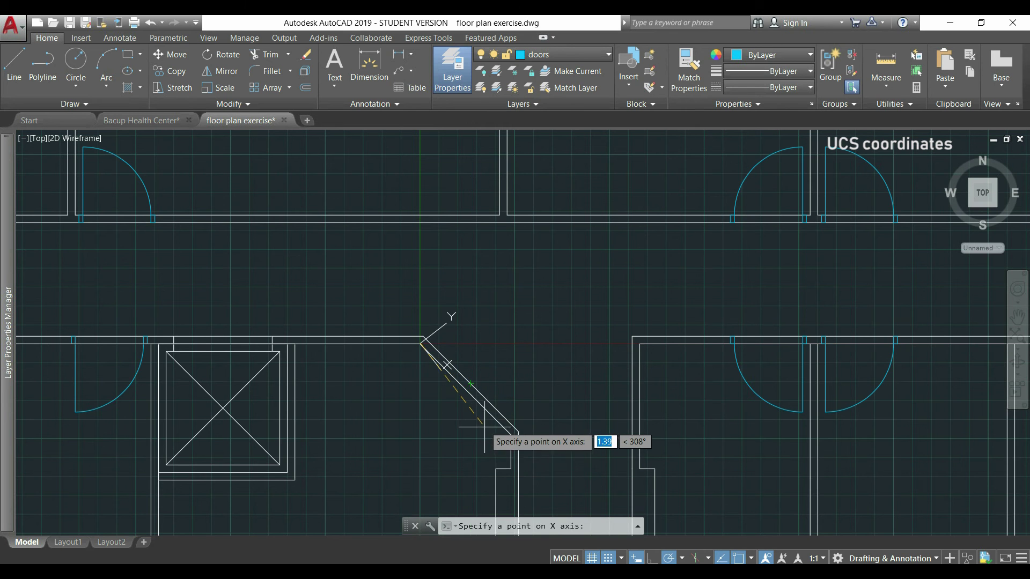
{"action": "scroll", "coordinate": [477, 405], "scroll_direction": "up", "scroll_amount": 2}
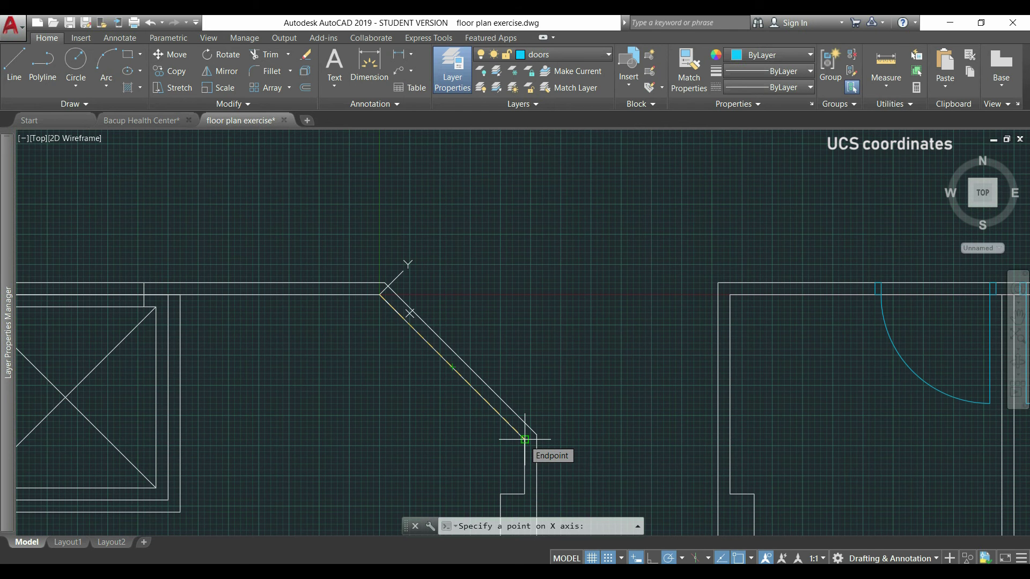
{"action": "left_click", "coordinate": [524, 440]}
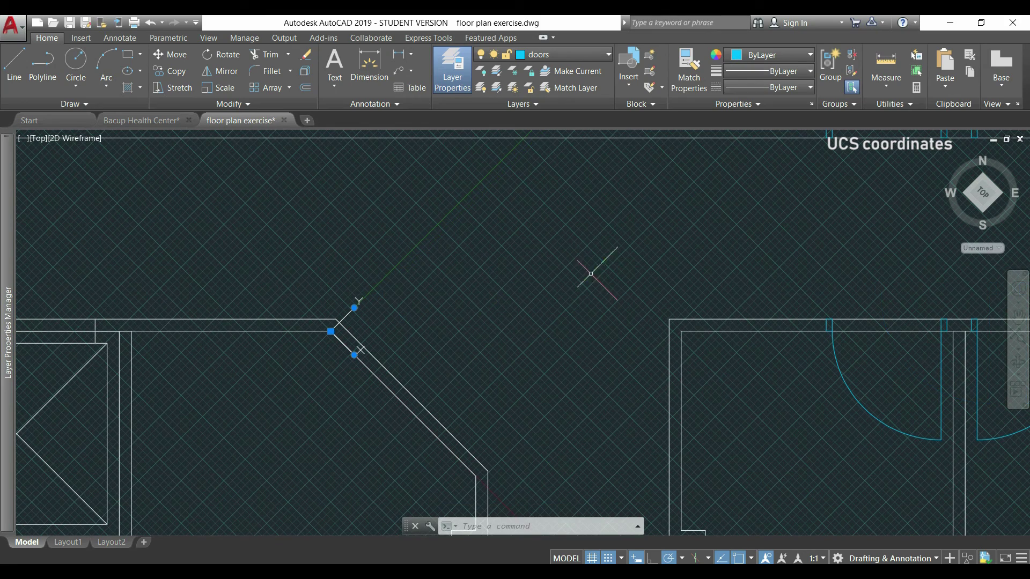
Step: Pick the door standard block from the Insert gallery to begin placing it
{"action": "left_click", "coordinate": [628, 71]}
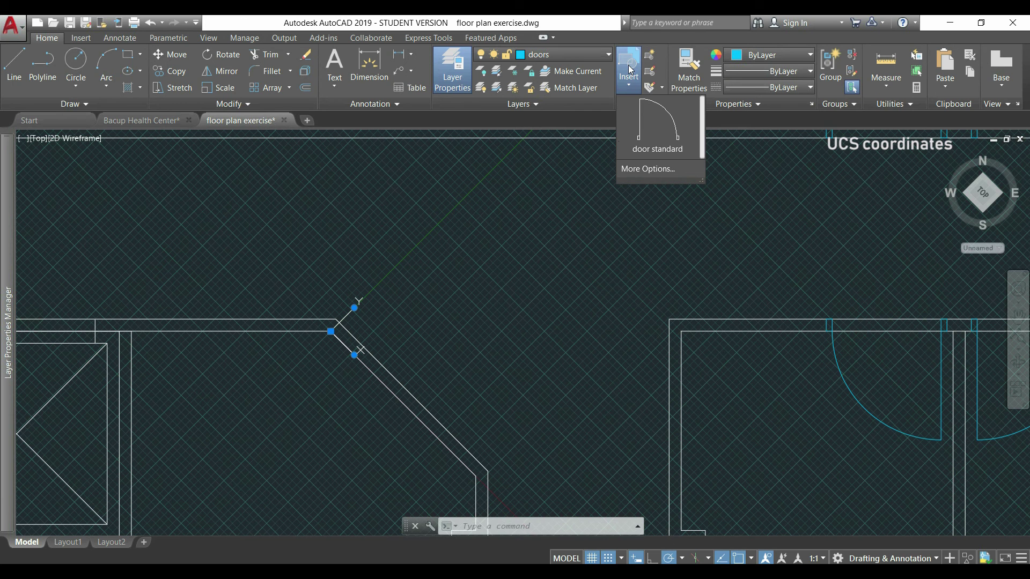
{"action": "left_click", "coordinate": [655, 120]}
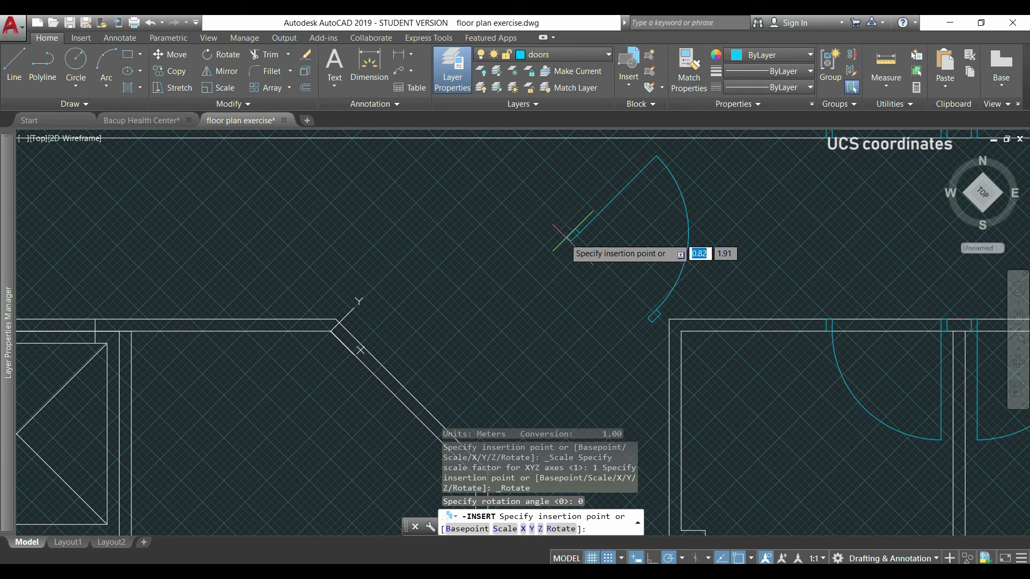
{"action": "scroll", "coordinate": [522, 232], "scroll_direction": "down", "scroll_amount": 2}
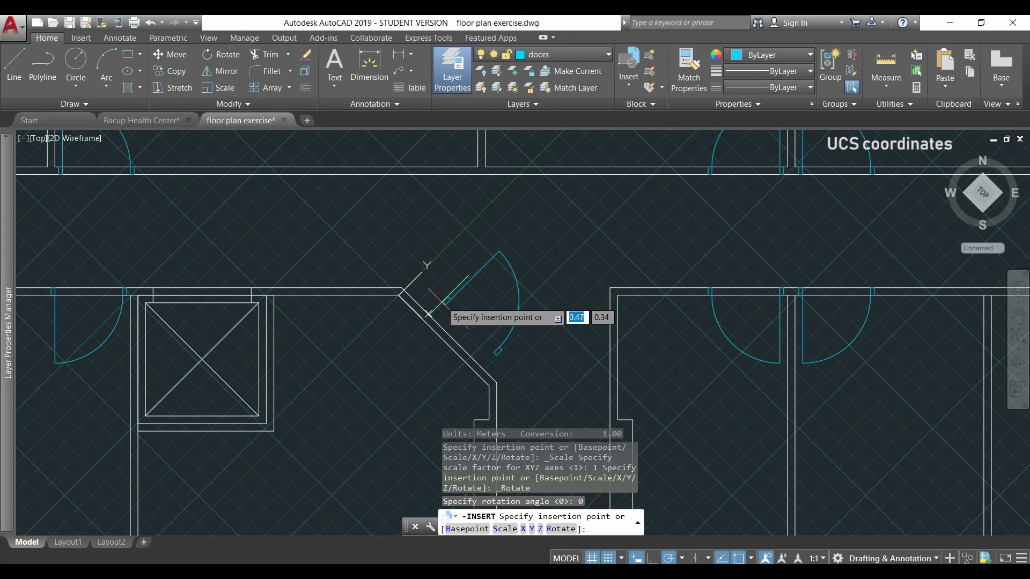
{"action": "scroll", "coordinate": [429, 313], "scroll_direction": "up", "scroll_amount": 2}
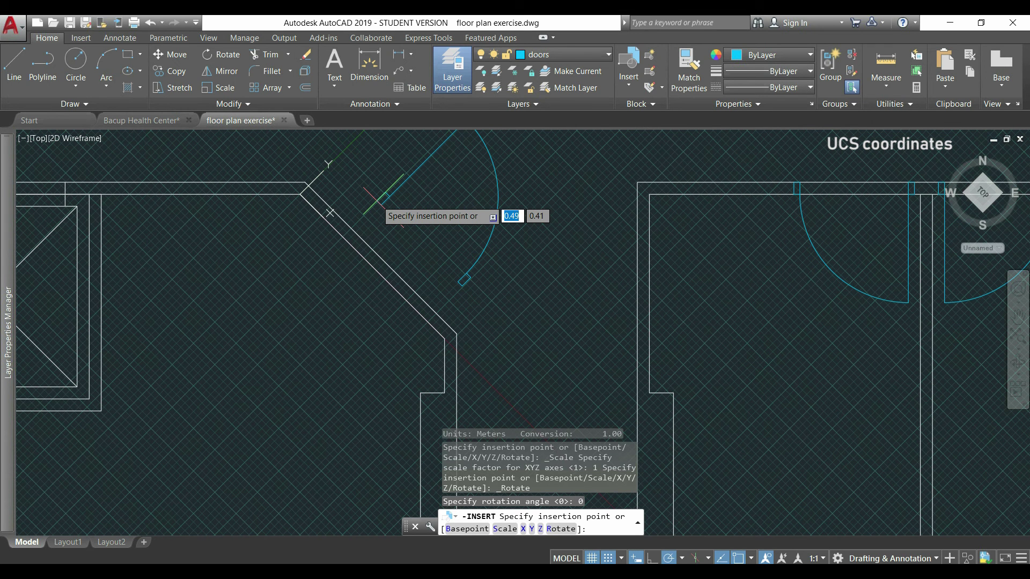
Step: Place the door block at the angled wall and draw a helper line across its two ends
{"action": "left_click", "coordinate": [384, 199]}
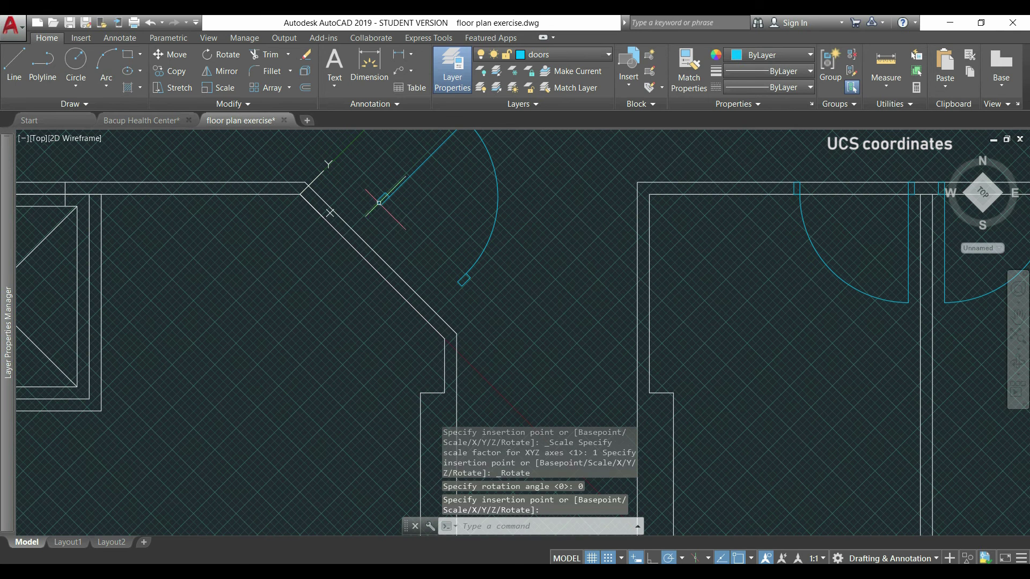
{"action": "type", "text": "l"}
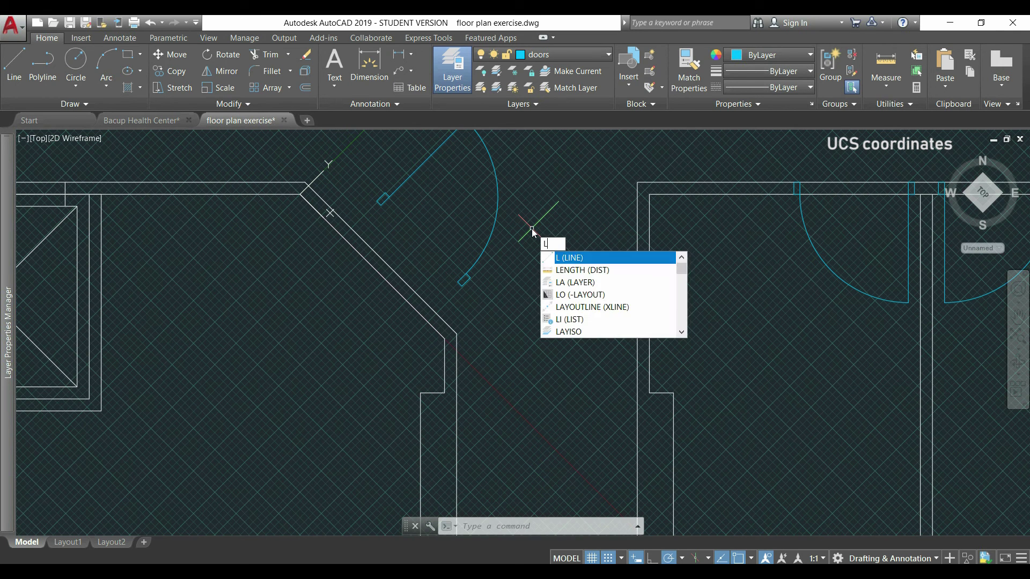
{"action": "key", "text": "Return"}
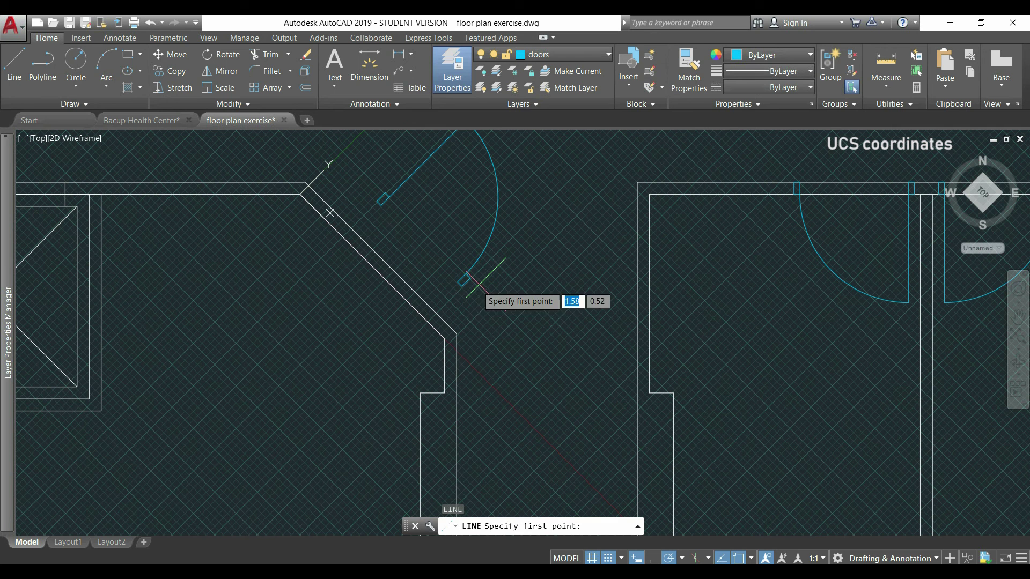
{"action": "left_click", "coordinate": [460, 280]}
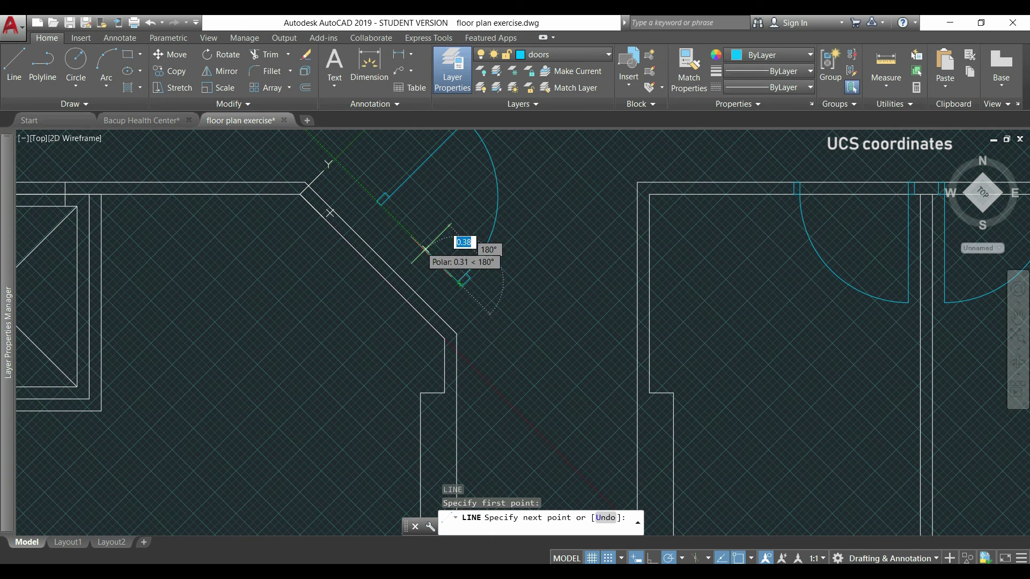
{"action": "left_click", "coordinate": [384, 203]}
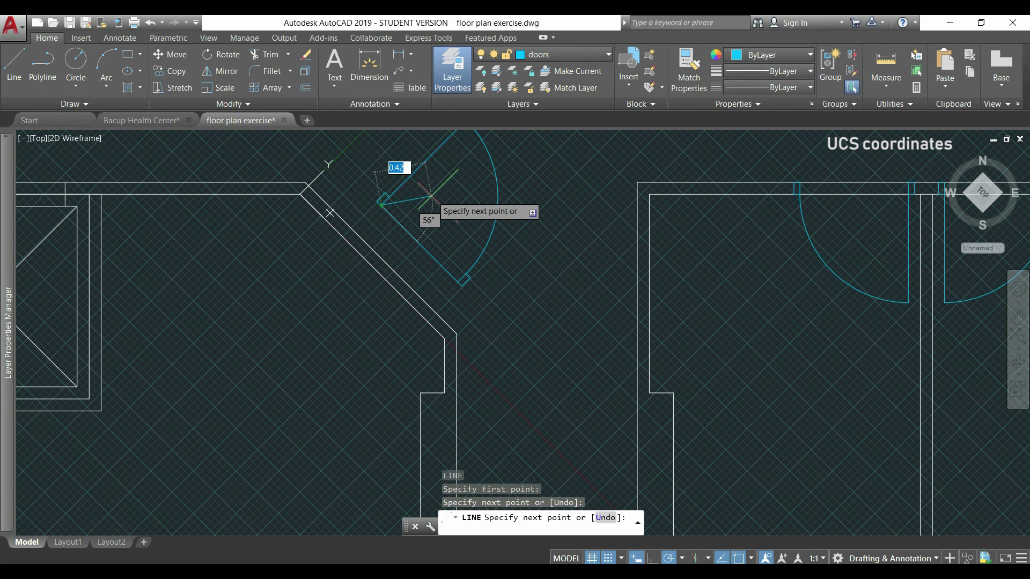
{"action": "key", "text": "Escape"}
Step: Move the door from the helper line's midpoint to the angled wall's midpoint, then delete the helper line
{"action": "middle_click_drag", "start_coordinate": [466, 188], "coordinate": [429, 249]}
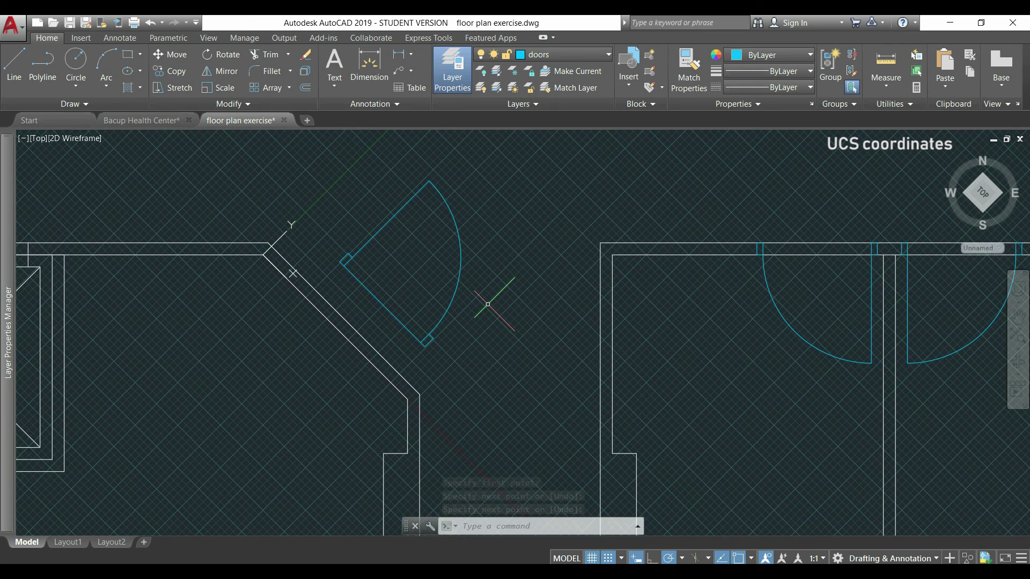
{"action": "type", "text": "m"}
{"action": "key", "text": "Return"}
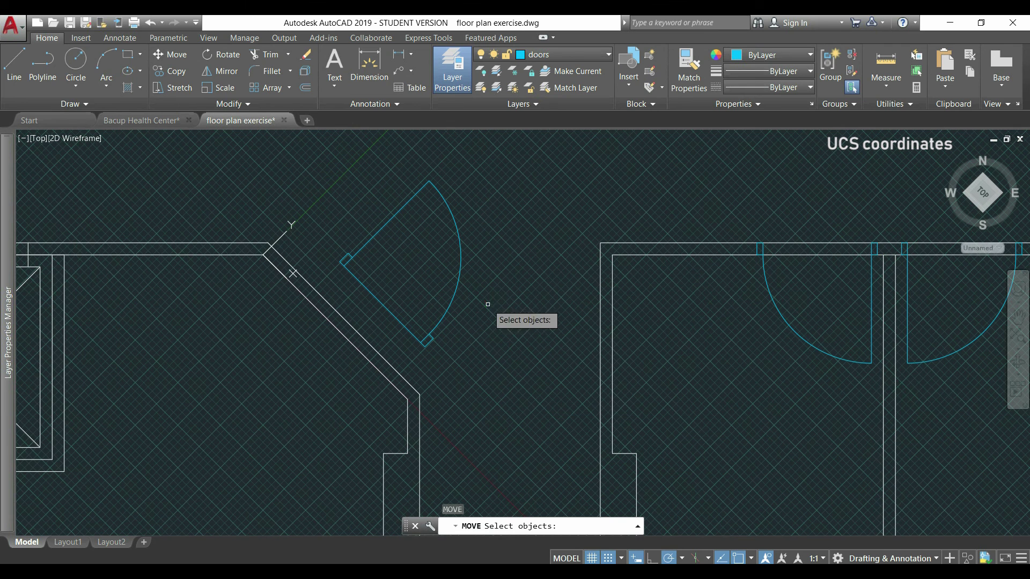
{"action": "left_click", "coordinate": [461, 274]}
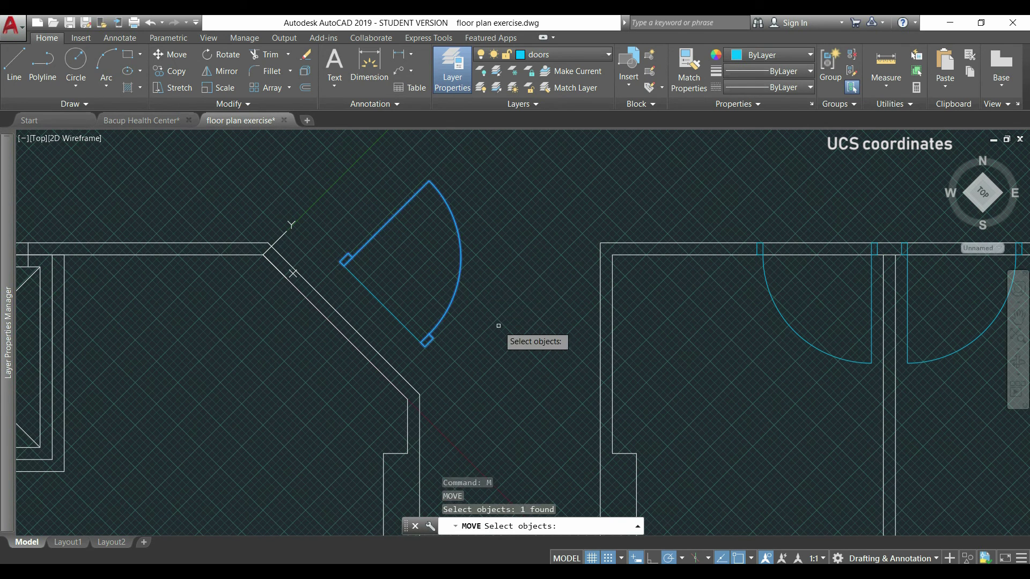
{"action": "key", "text": "Return"}
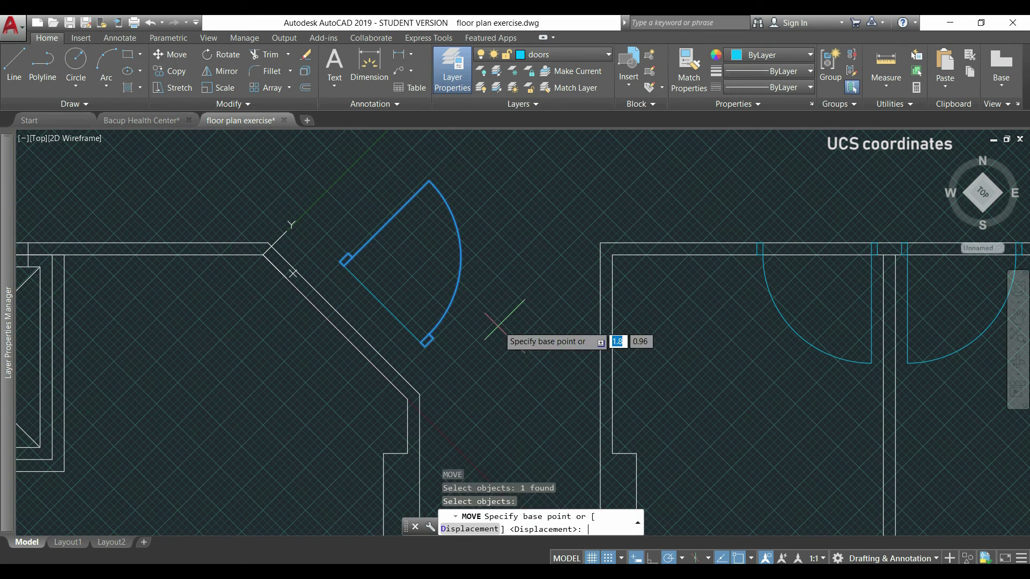
{"action": "left_click", "coordinate": [382, 304]}
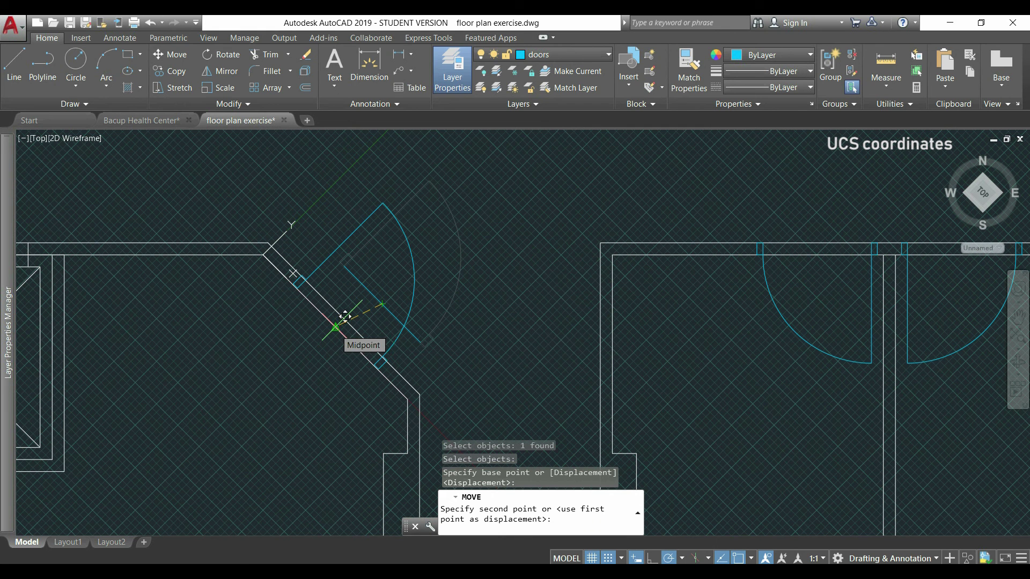
{"action": "left_click", "coordinate": [345, 317]}
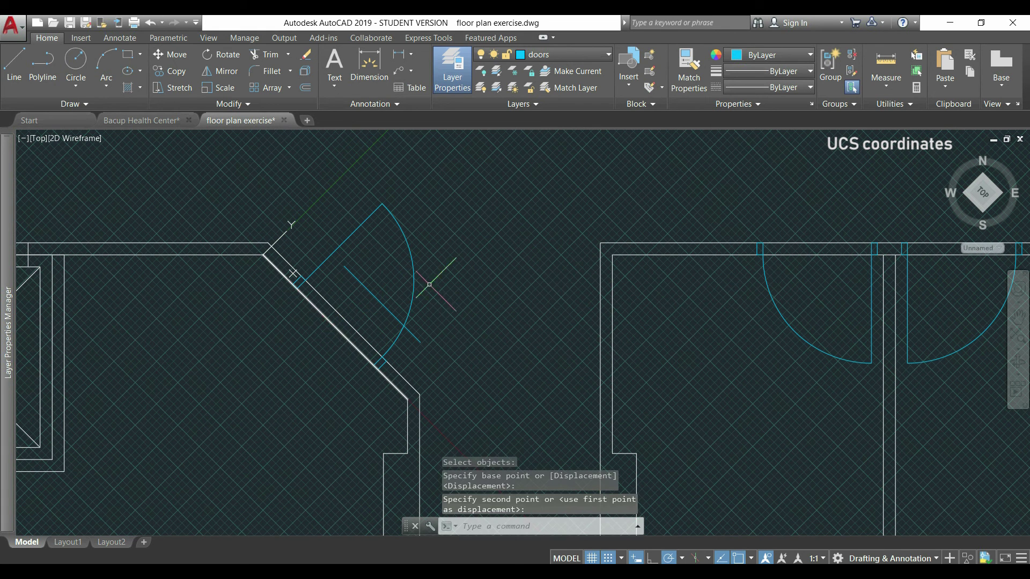
{"action": "left_click", "coordinate": [416, 343]}
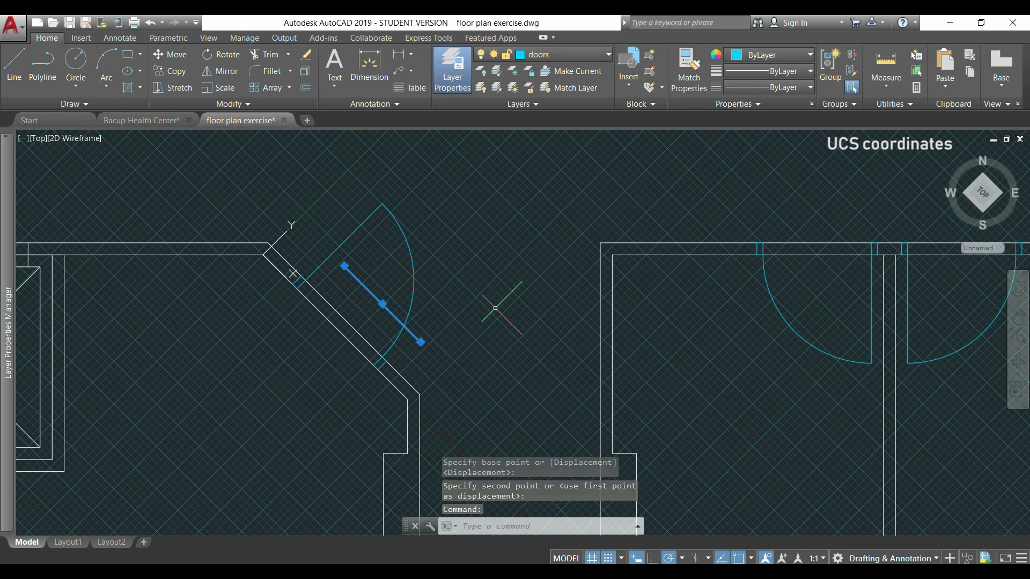
{"action": "key", "text": "Delete"}
{"action": "scroll", "coordinate": [477, 281], "scroll_direction": "down", "scroll_amount": 2}
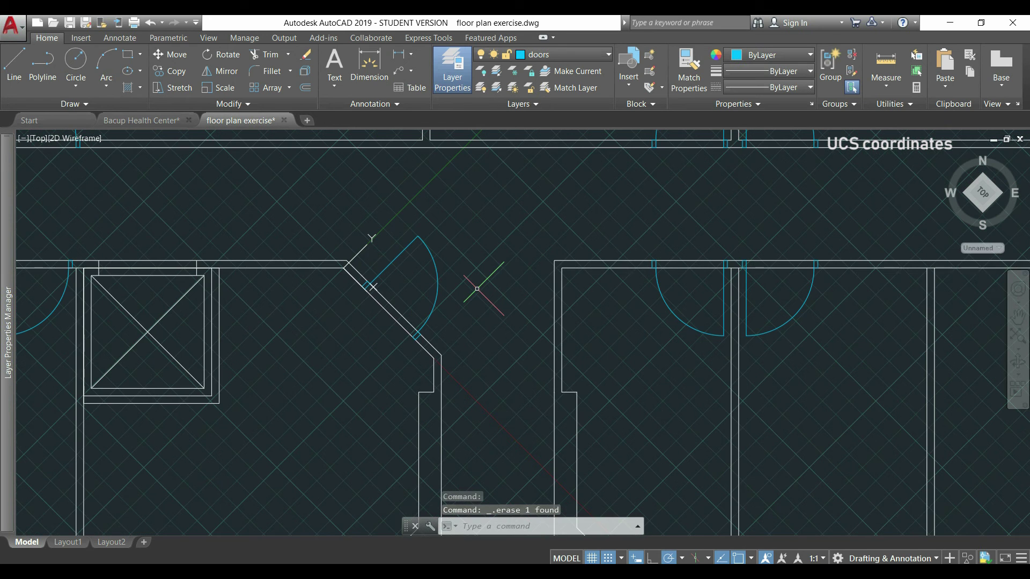
Step: Reset the UCS to World from the coordinate system icon's origin grip
{"action": "scroll", "coordinate": [421, 255], "scroll_direction": "down", "scroll_amount": 1}
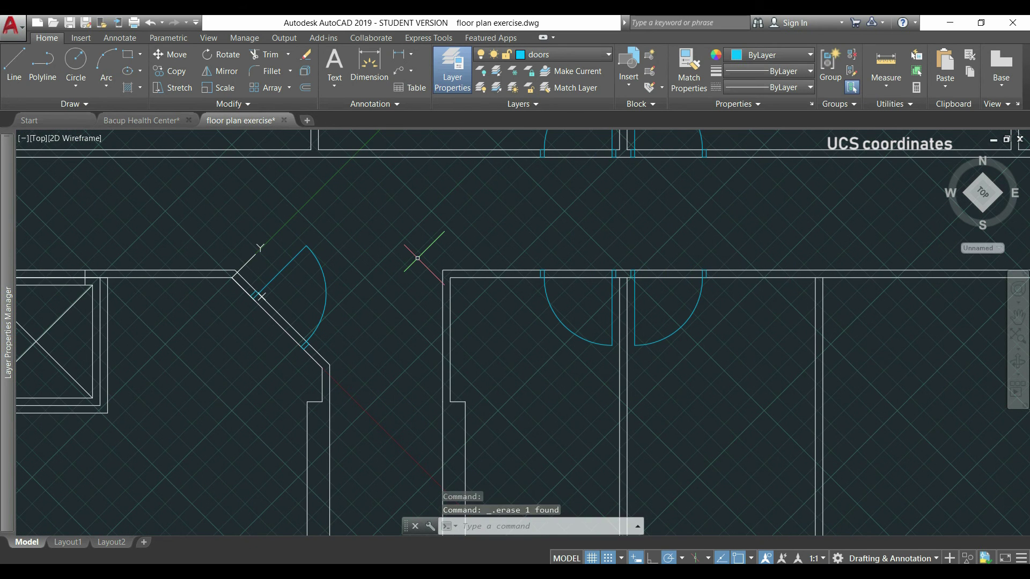
{"action": "scroll", "coordinate": [421, 255], "scroll_direction": "down", "scroll_amount": 1}
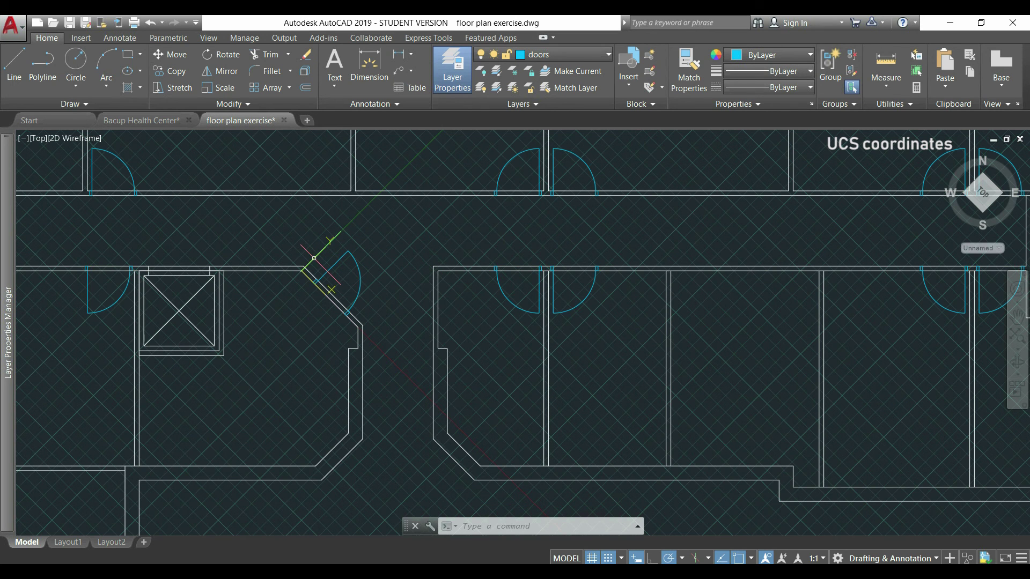
{"action": "left_click", "coordinate": [314, 256]}
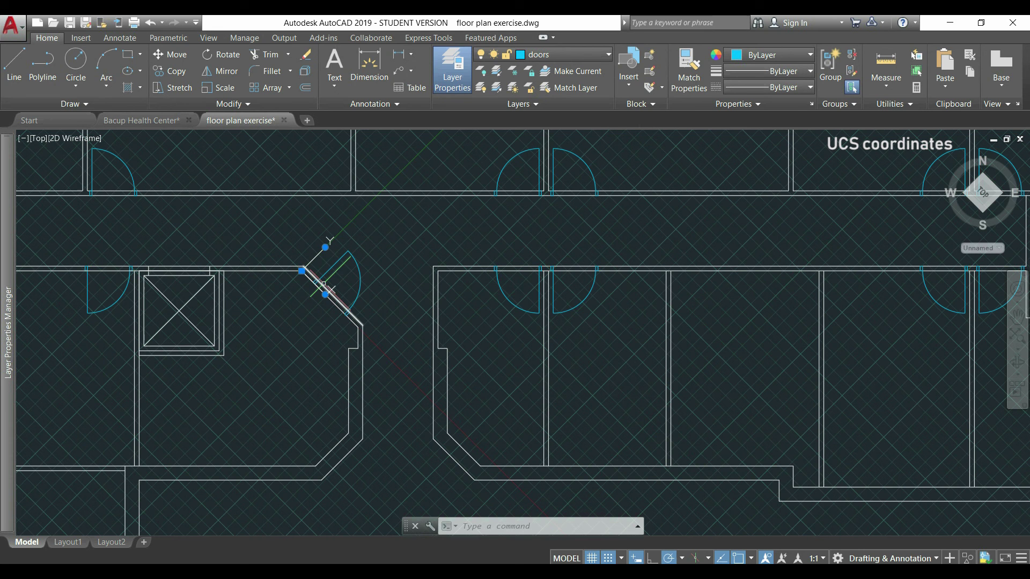
{"action": "mouse_move", "coordinate": [301, 271]}
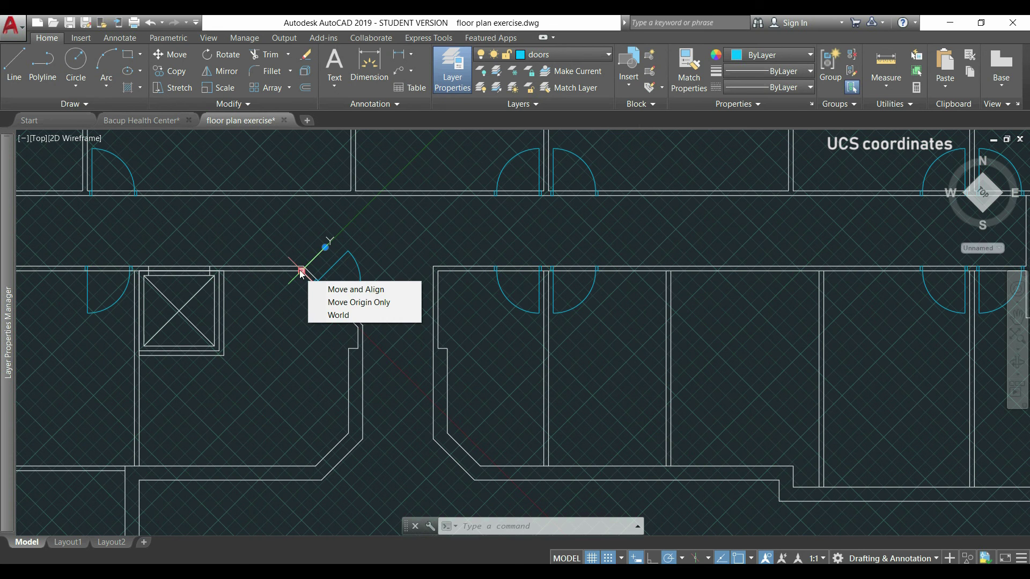
{"action": "left_click", "coordinate": [336, 315]}
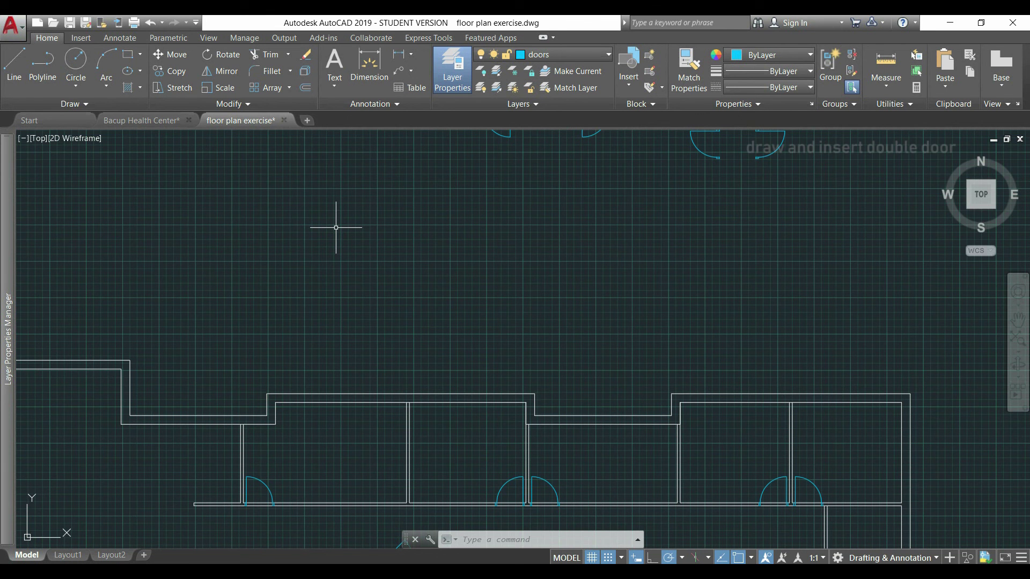
{"action": "scroll", "coordinate": [336, 227], "scroll_direction": "up", "scroll_amount": 2}
Step: Draw a small jamb rectangle on empty space with RECTANG
{"action": "scroll", "coordinate": [332, 265], "scroll_direction": "up", "scroll_amount": 2}
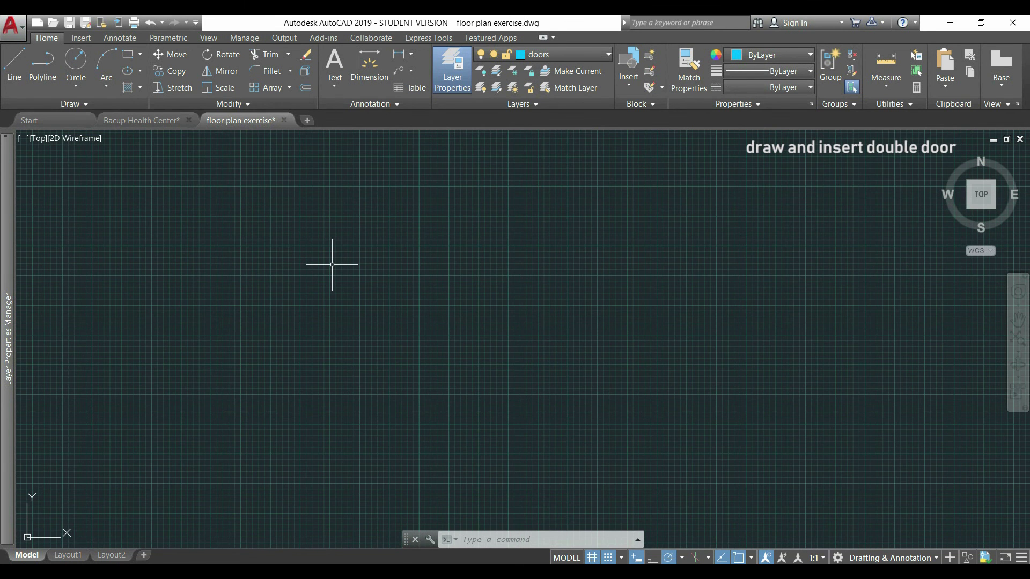
{"action": "type", "text": "rec"}
{"action": "key", "text": "Return"}
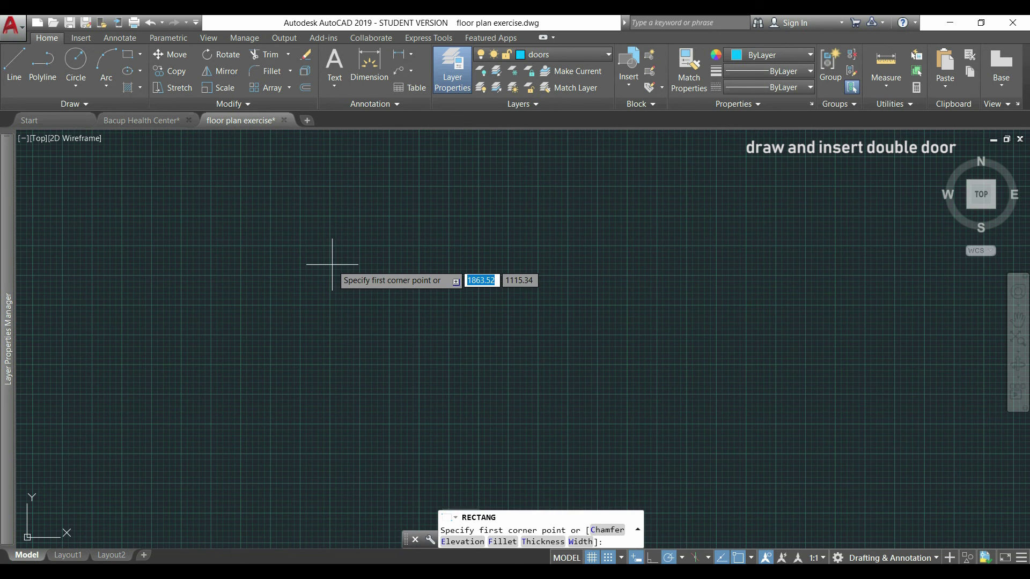
{"action": "scroll", "coordinate": [328, 294], "scroll_direction": "up", "scroll_amount": 1}
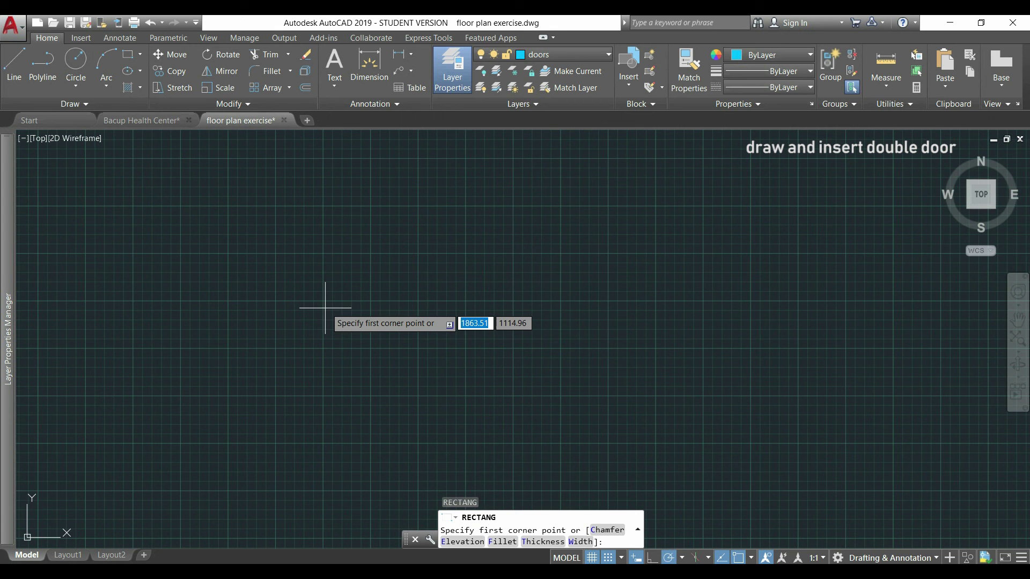
{"action": "scroll", "coordinate": [320, 300], "scroll_direction": "up", "scroll_amount": 1}
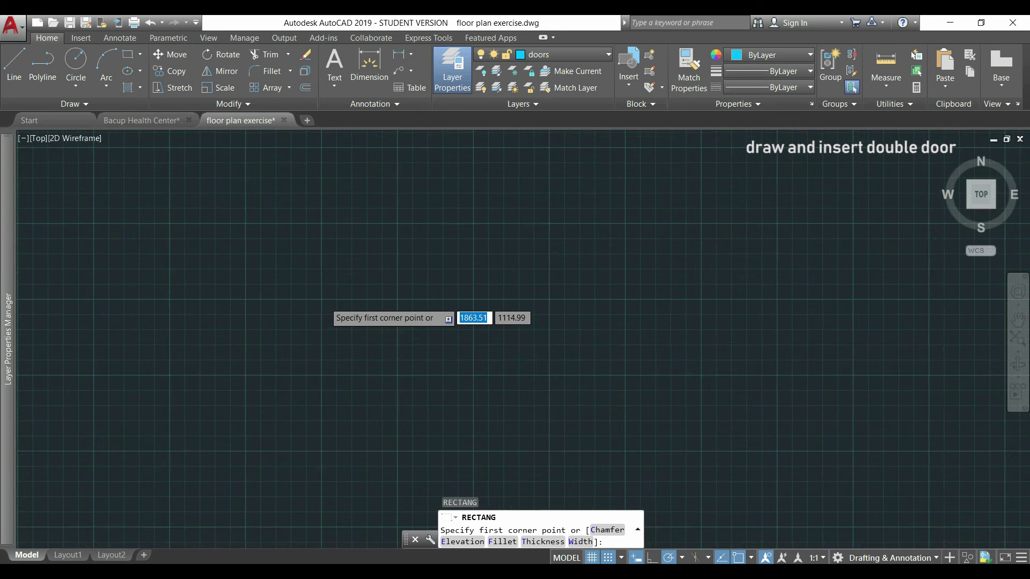
{"action": "left_click", "coordinate": [319, 297]}
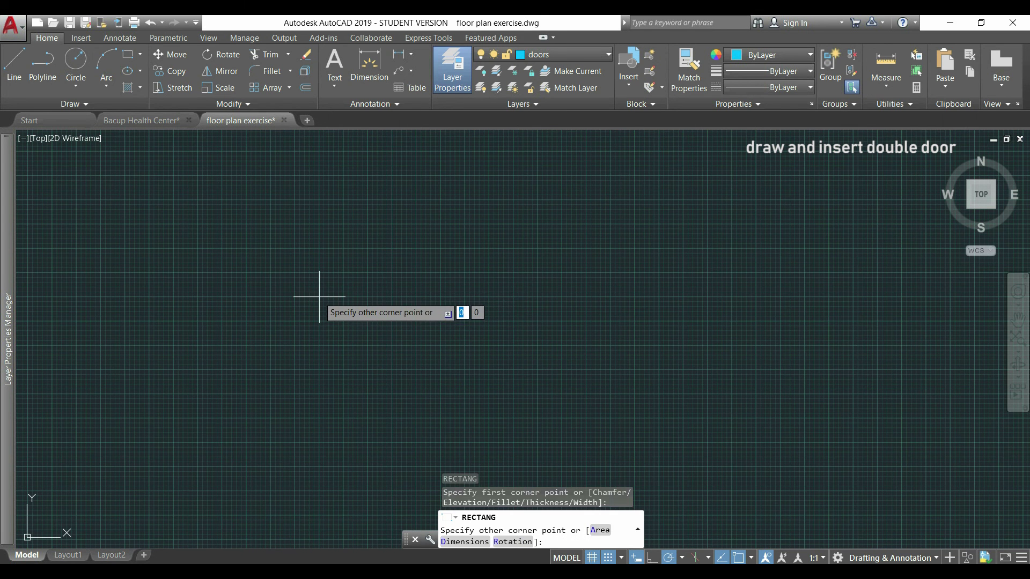
{"action": "scroll", "coordinate": [352, 228], "scroll_direction": "up", "scroll_amount": 1}
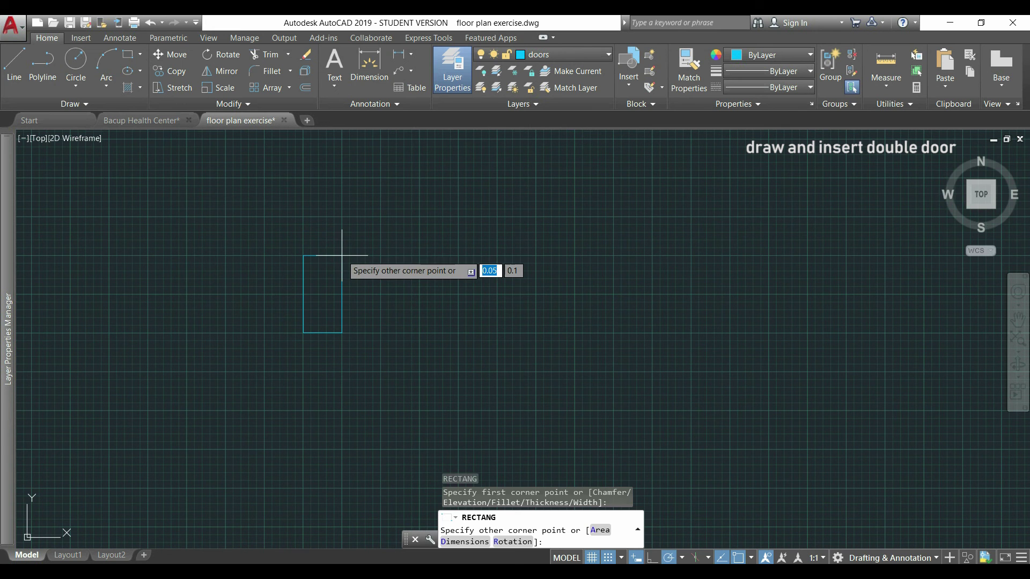
{"action": "left_click", "coordinate": [341, 255]}
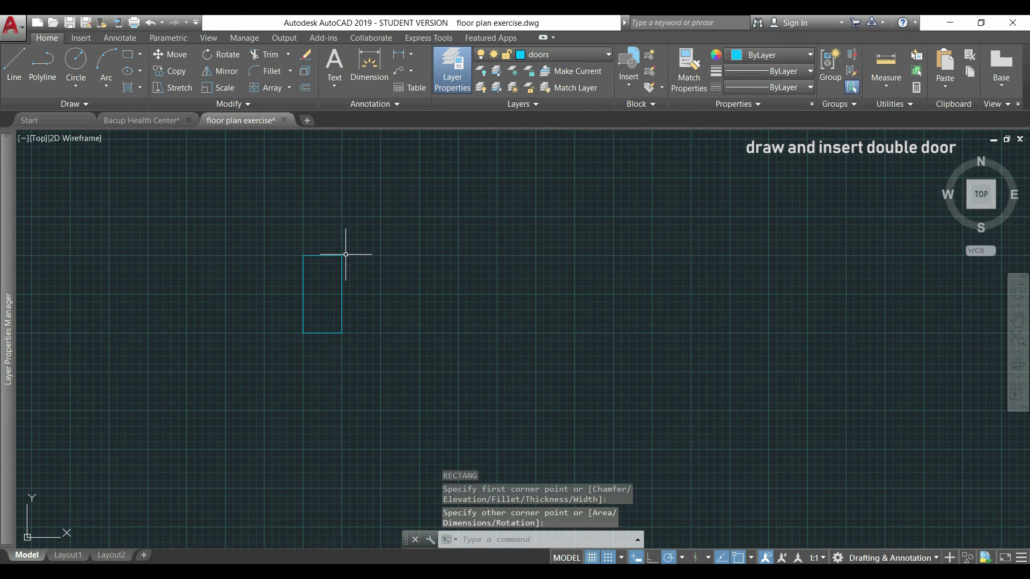
Step: Draw a 0.7-long vertical door-leaf line up from the rectangle's top corner
{"action": "type", "text": "l"}
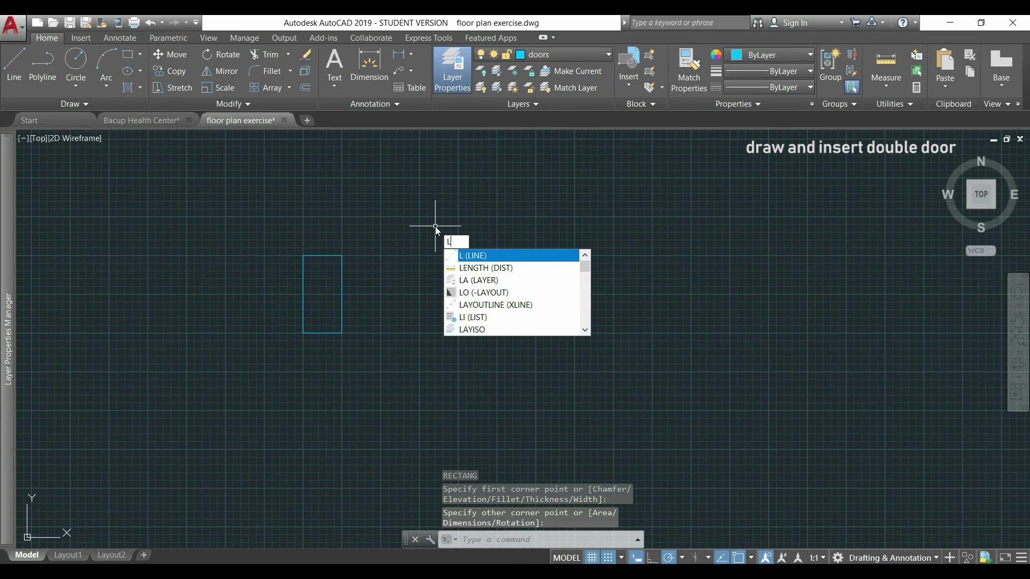
{"action": "key", "text": "Return"}
{"action": "left_click", "coordinate": [342, 255]}
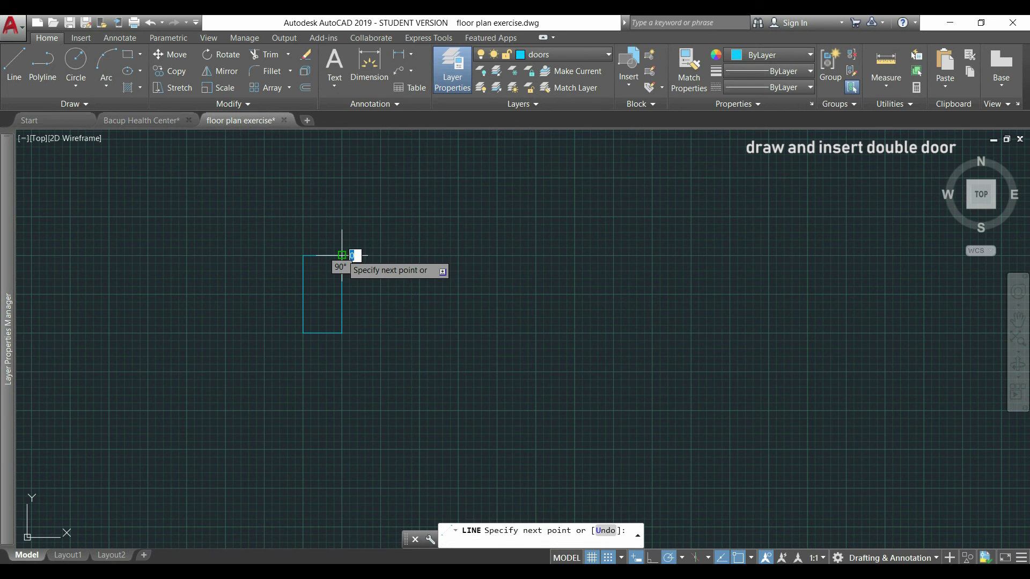
{"action": "scroll", "coordinate": [344, 236], "scroll_direction": "down", "scroll_amount": 3}
{"action": "middle_click_drag", "start_coordinate": [407, 229], "coordinate": [405, 316]}
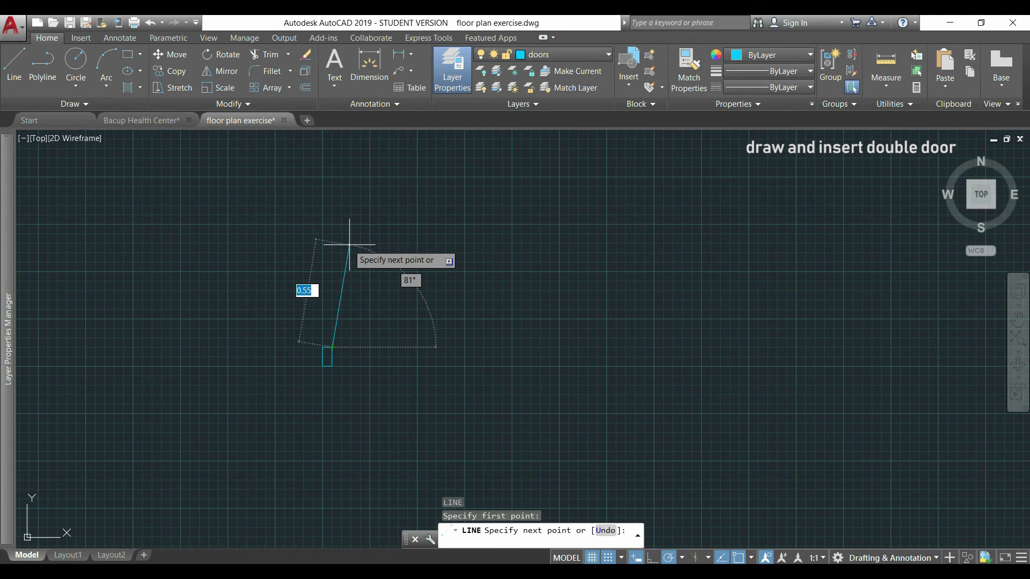
{"action": "type", "text": "0.7"}
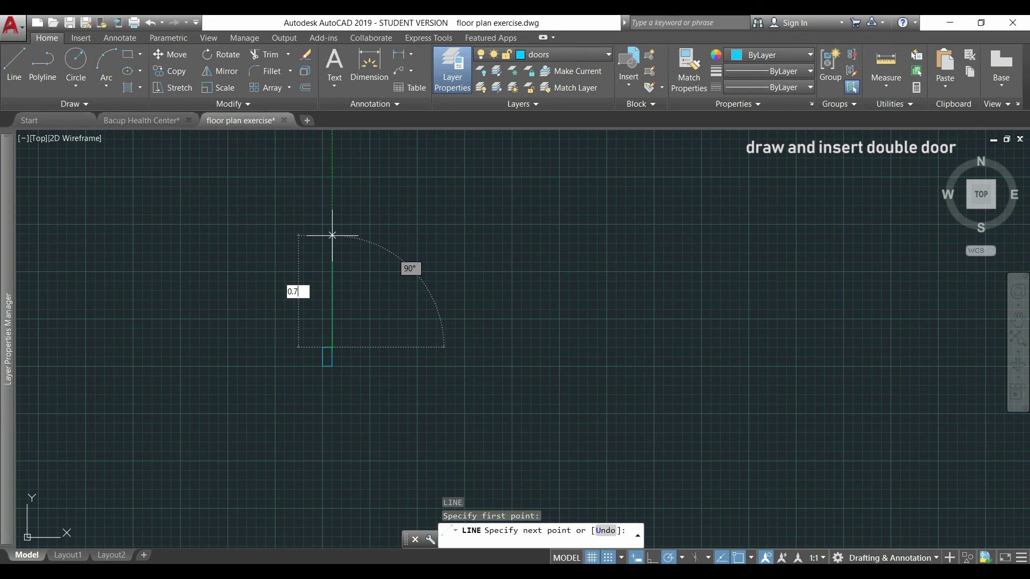
{"action": "key", "text": "Return"}
{"action": "key", "text": "Return"}
Step: Draw a 0.7-radius Center, Start, End swing arc from the leaf's hinge end to its top
{"action": "left_click", "coordinate": [107, 60]}
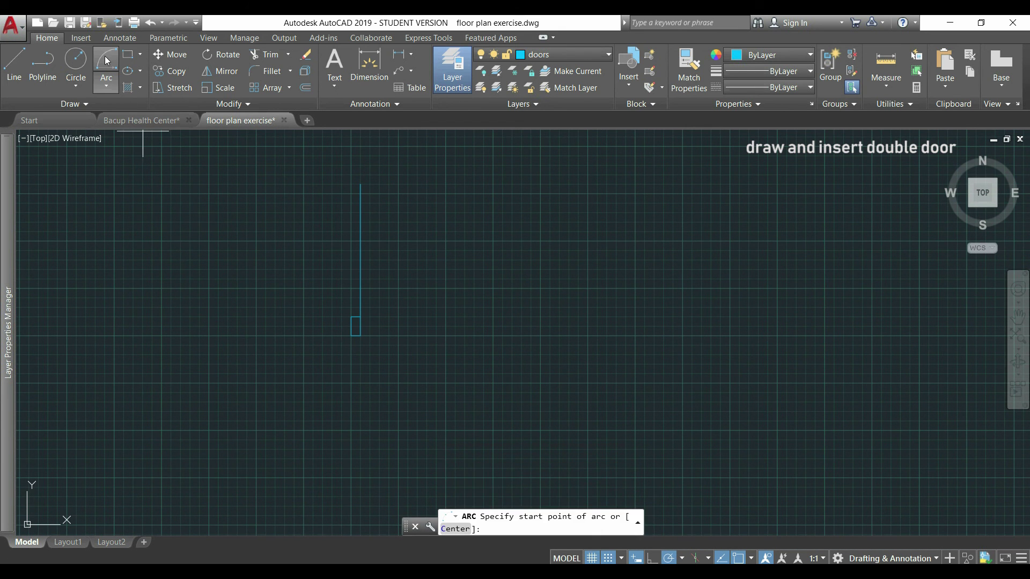
{"action": "left_click", "coordinate": [105, 84]}
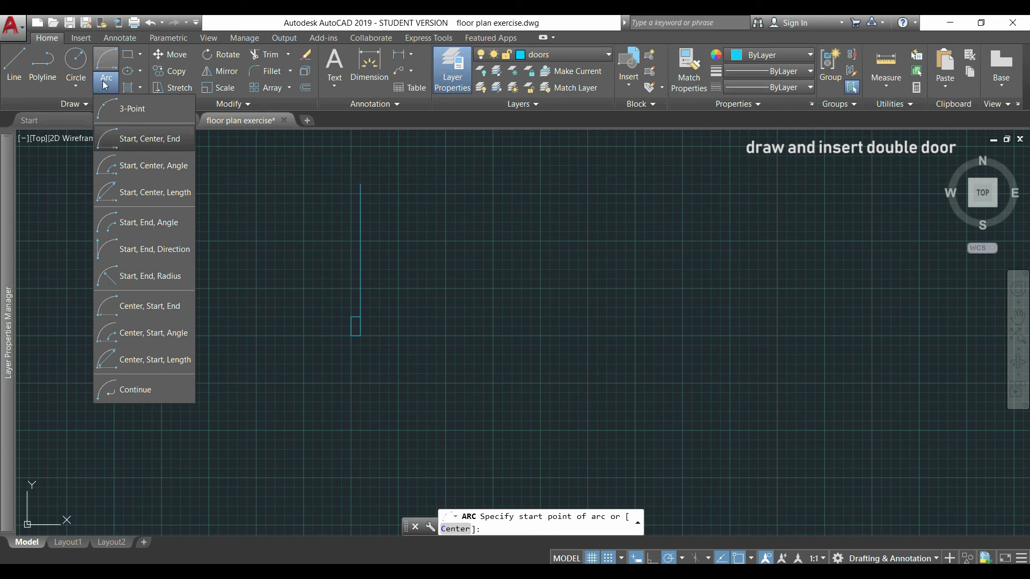
{"action": "left_click", "coordinate": [159, 304]}
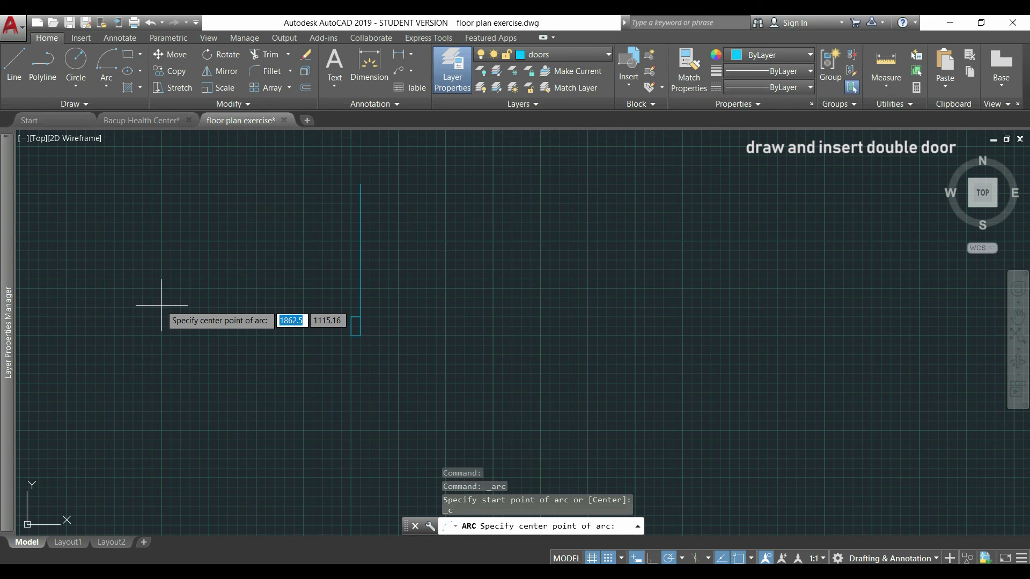
{"action": "left_click", "coordinate": [361, 316]}
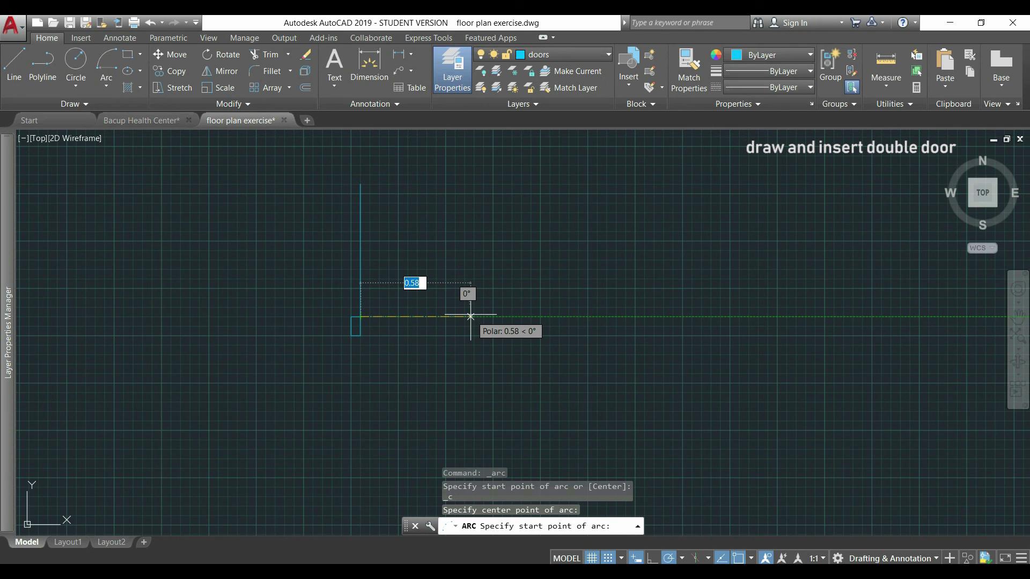
{"action": "type", "text": "0.7"}
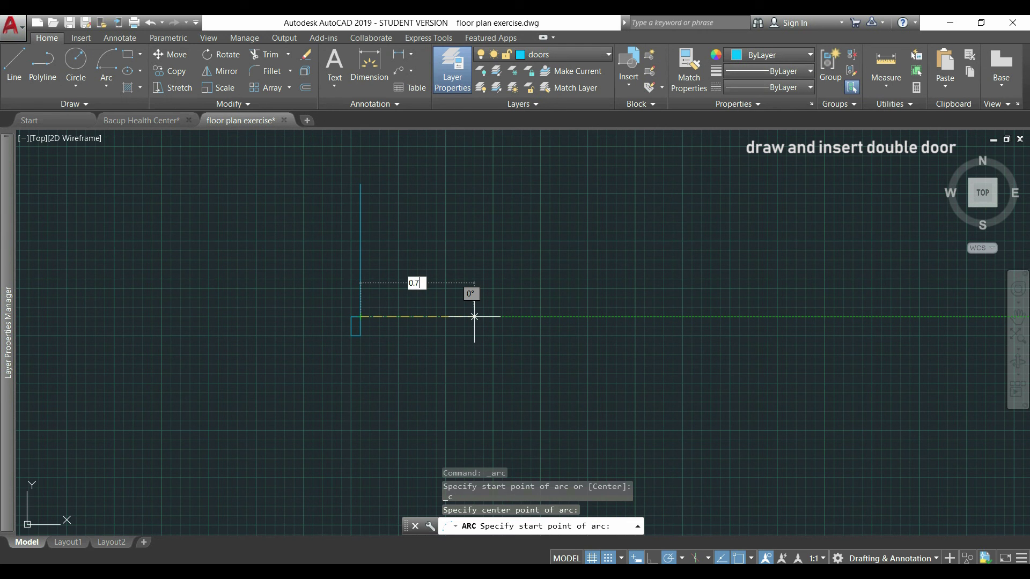
{"action": "key", "text": "Return"}
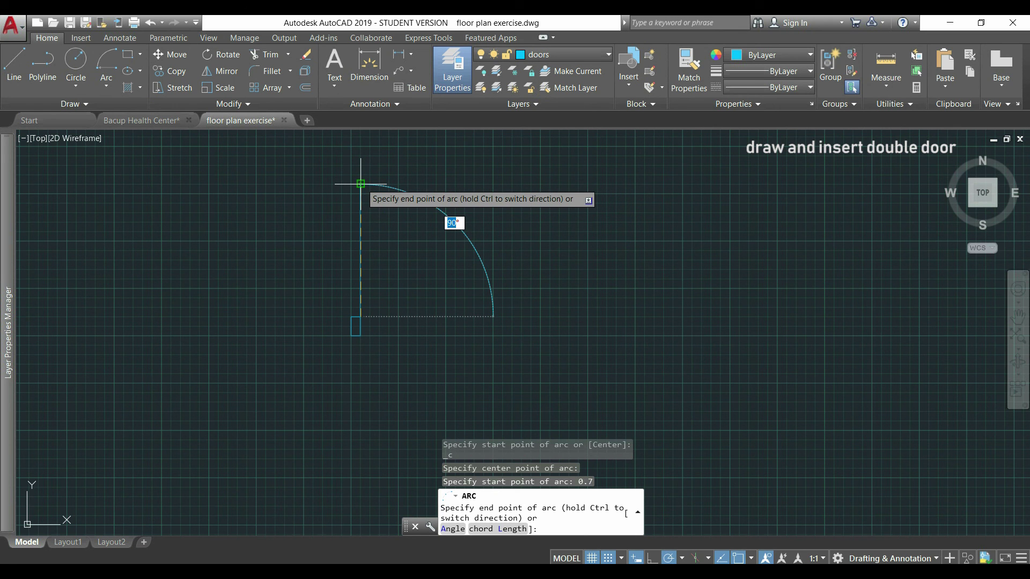
{"action": "left_click", "coordinate": [361, 184]}
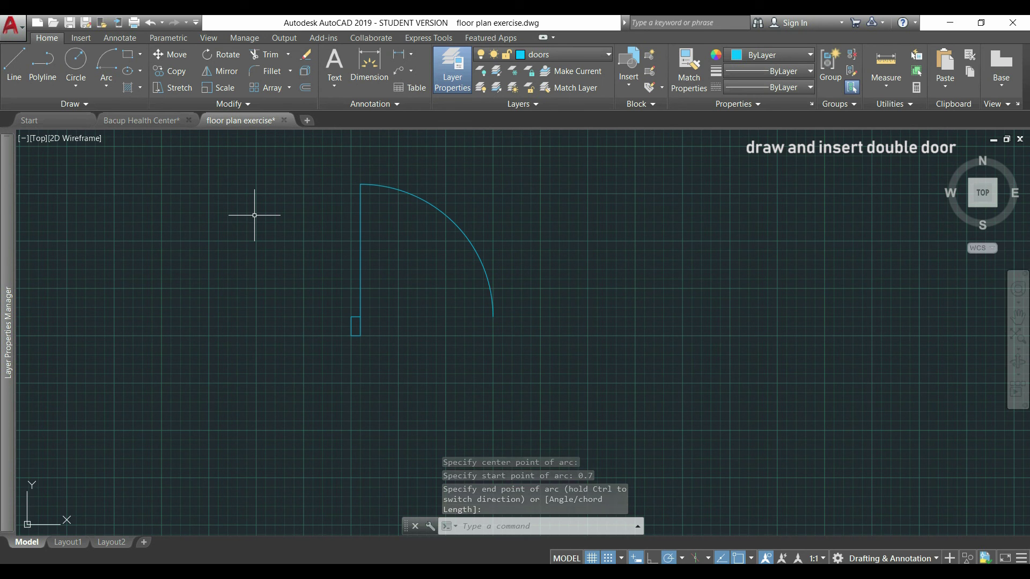
Step: Mirror the leaf, arc and jamb about a vertical axis through the arc's tip, keeping the original
{"action": "type", "text": "mi"}
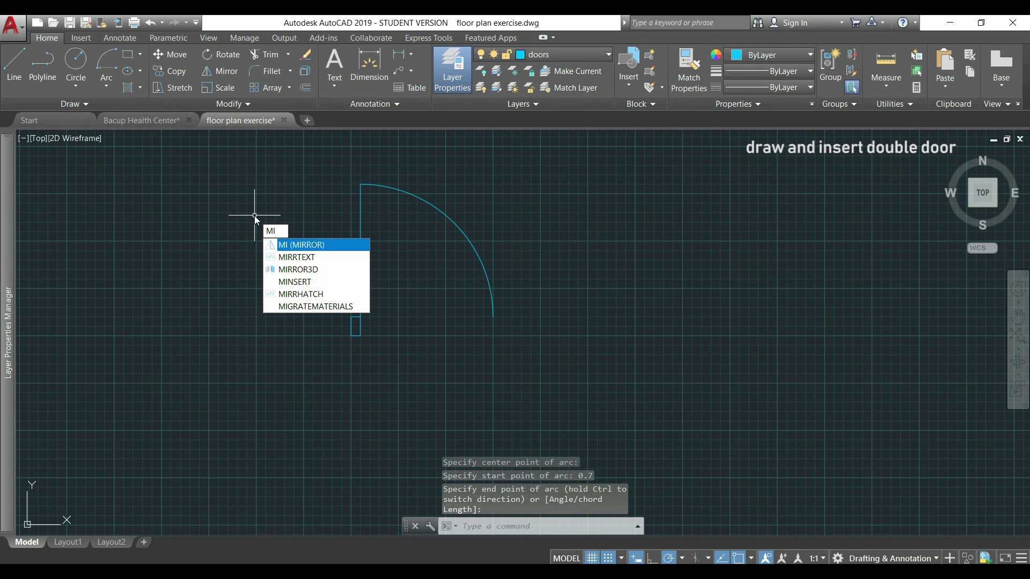
{"action": "key", "text": "Return"}
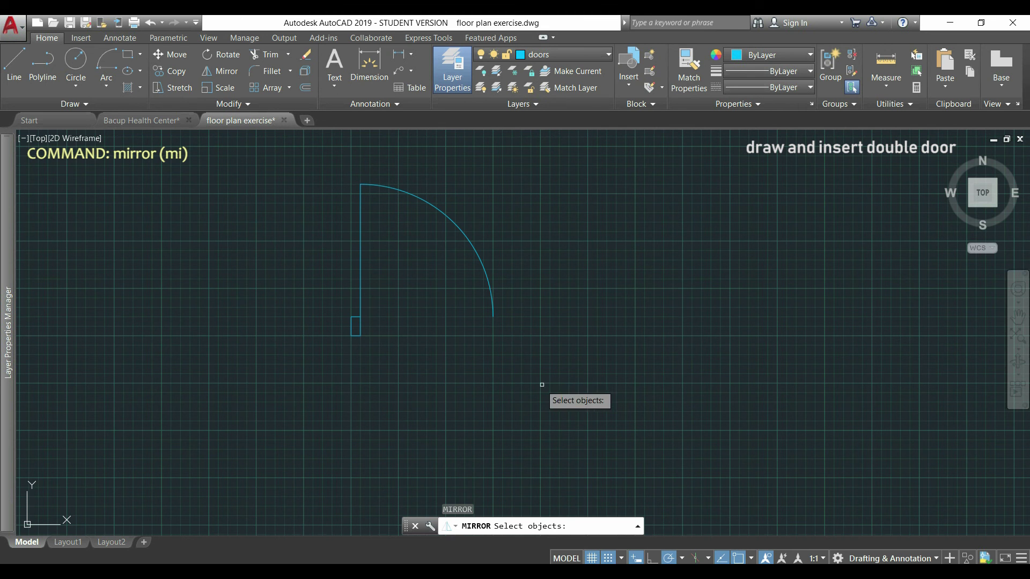
{"action": "left_click", "coordinate": [563, 375]}
{"action": "left_click", "coordinate": [298, 148]}
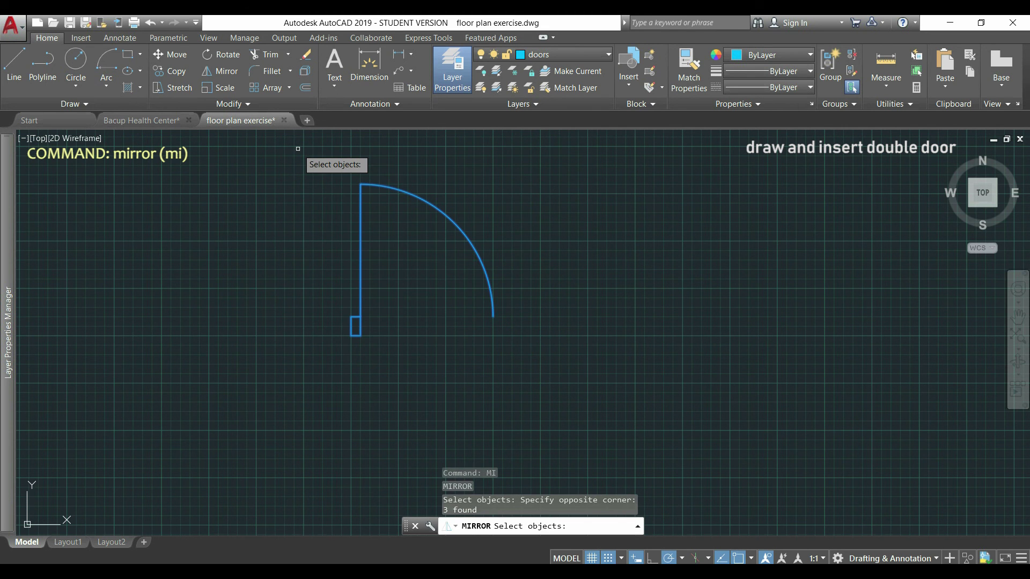
{"action": "key", "text": "Return"}
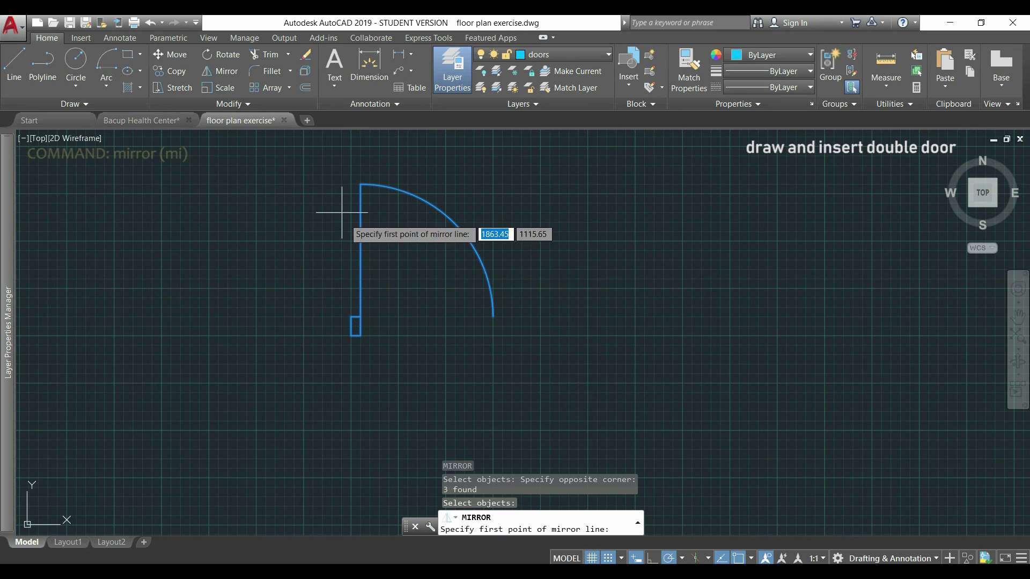
{"action": "left_click", "coordinate": [493, 316]}
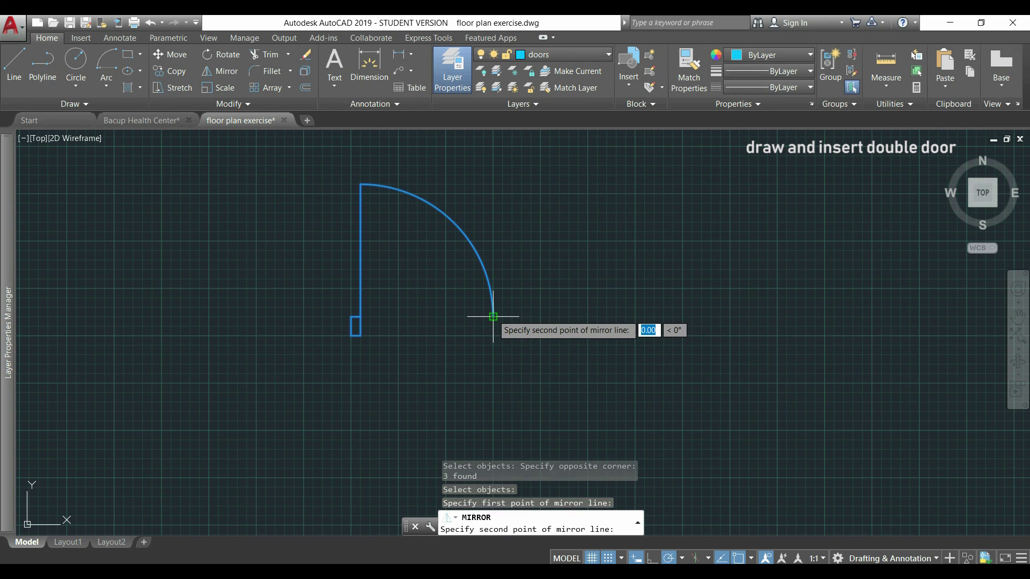
{"action": "left_click", "coordinate": [493, 256]}
{"action": "key", "text": "Return"}
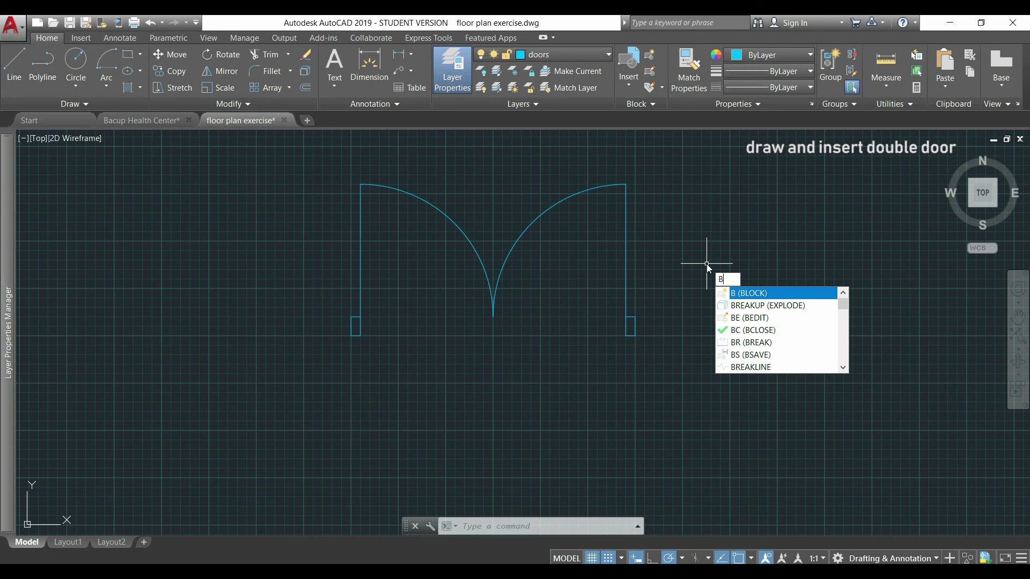
Step: Define a block named 'double door' from the six door objects, based at the right jamb corner
{"action": "key", "text": "Return"}
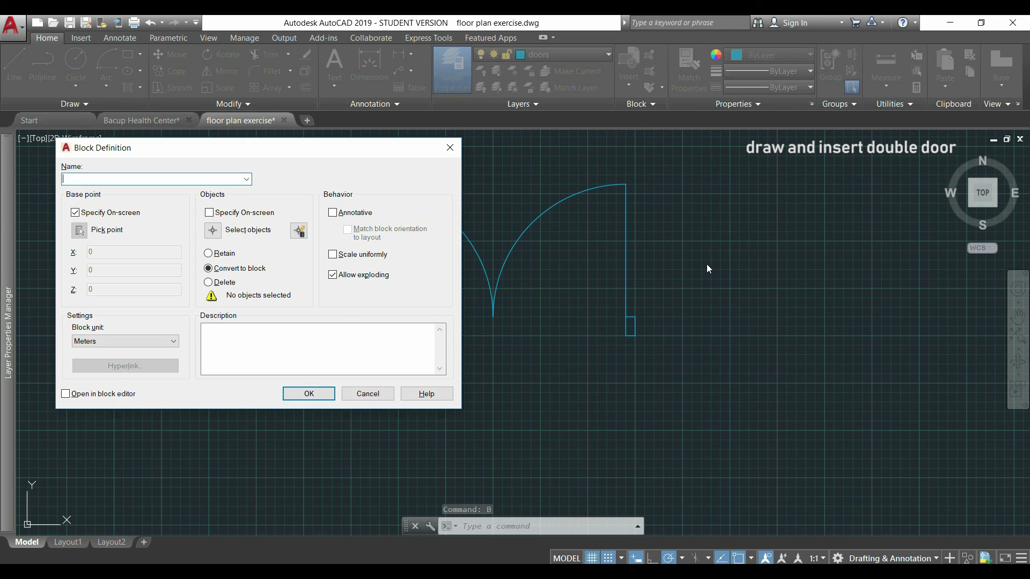
{"action": "type", "text": "double door"}
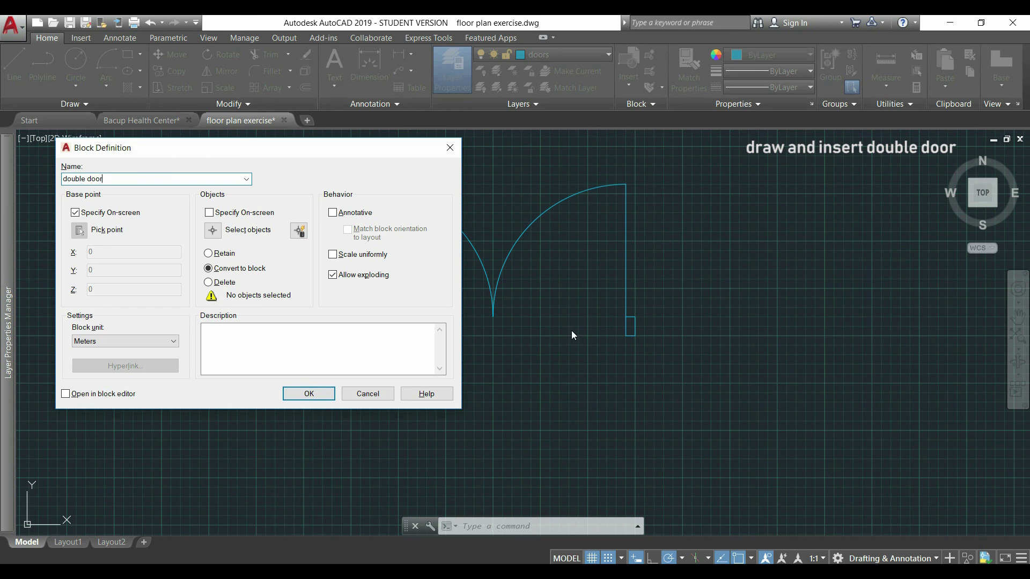
{"action": "left_click", "coordinate": [330, 397]}
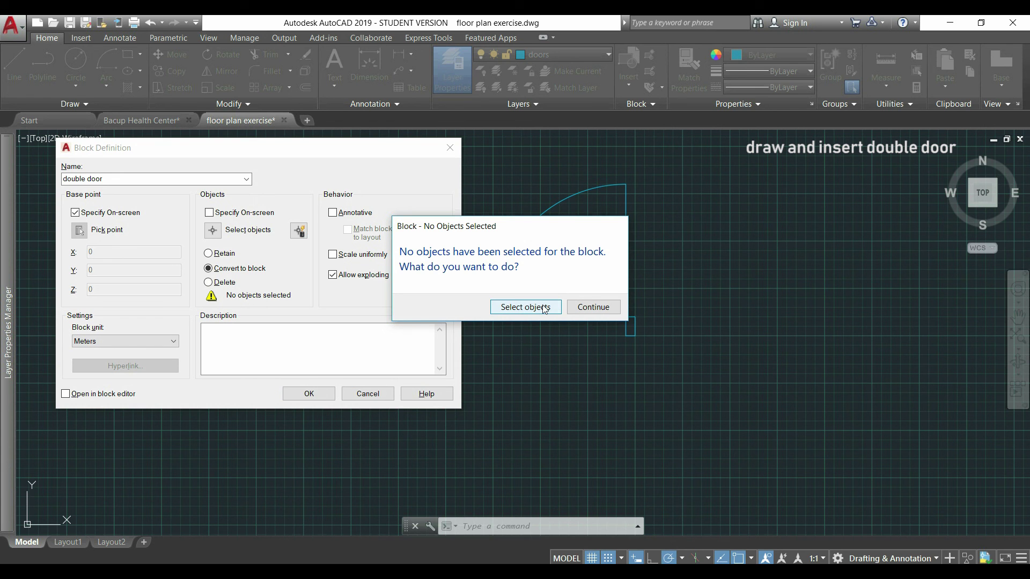
{"action": "left_click", "coordinate": [544, 309]}
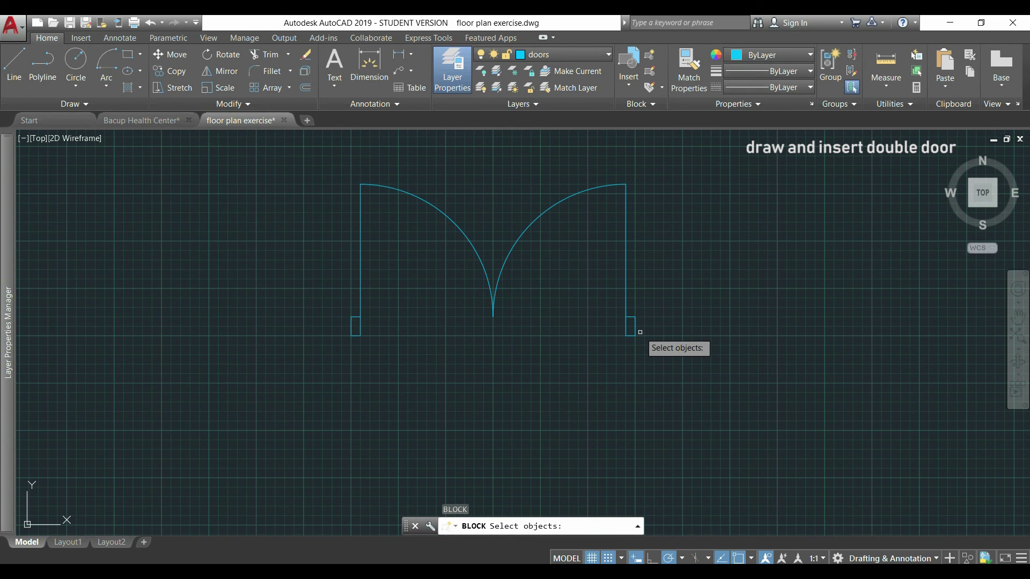
{"action": "left_click", "coordinate": [669, 356]}
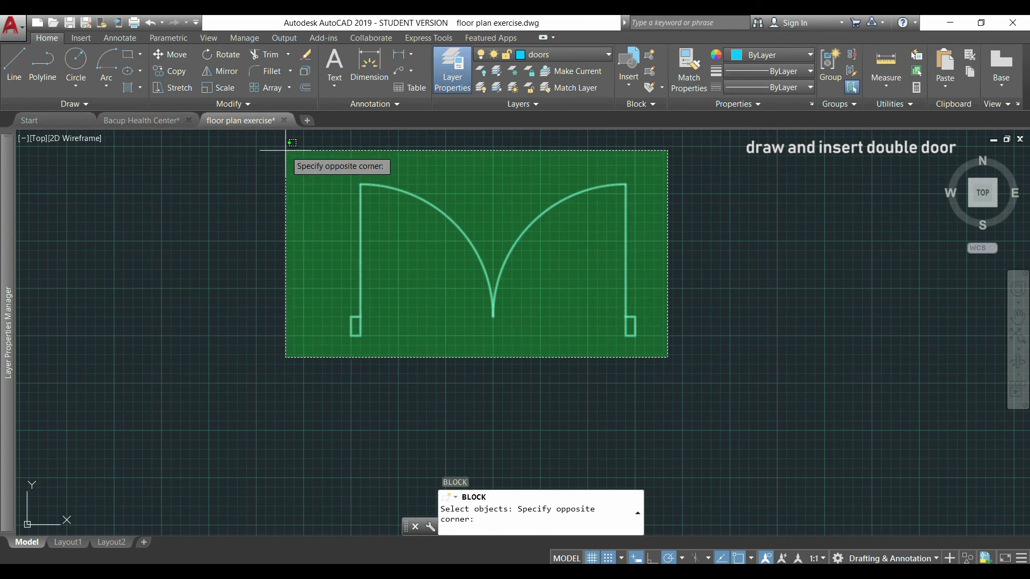
{"action": "left_click", "coordinate": [286, 151]}
{"action": "key", "text": "Return"}
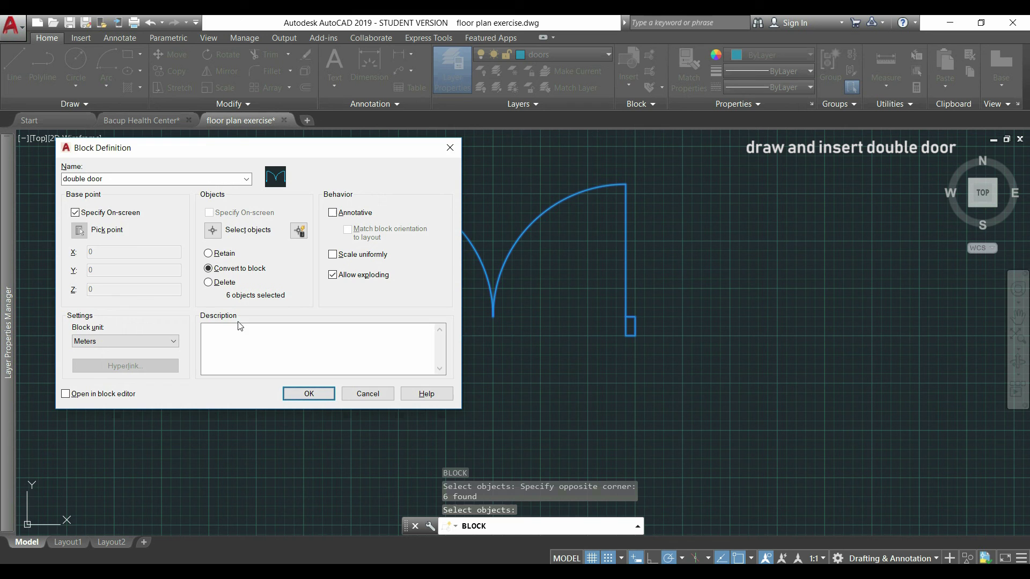
{"action": "left_click", "coordinate": [300, 394]}
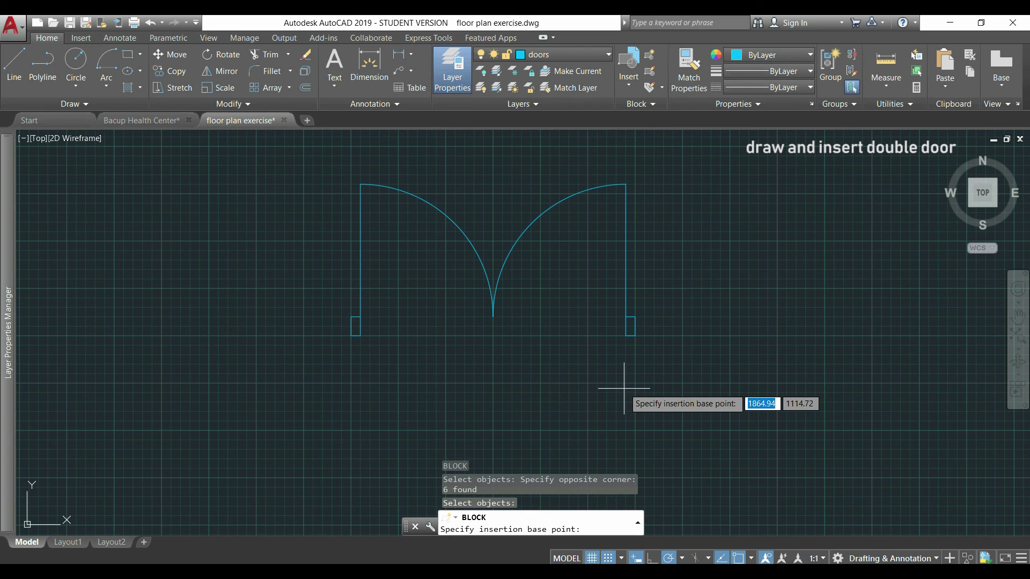
{"action": "left_click", "coordinate": [635, 335]}
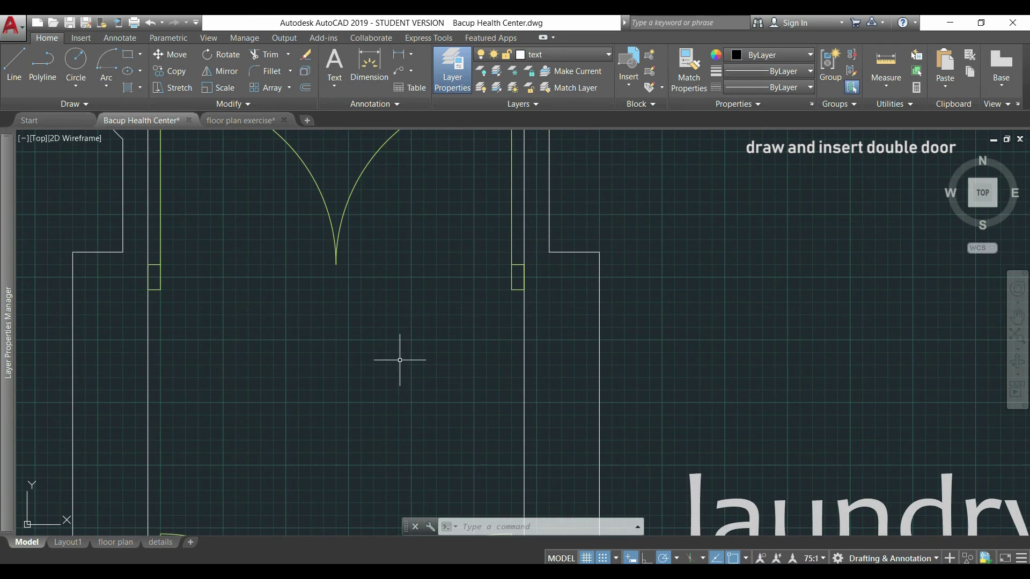
Step: Zoom in on the corridor openings and turn off object snap with F3
{"action": "scroll", "coordinate": [464, 352], "scroll_direction": "up", "scroll_amount": 5}
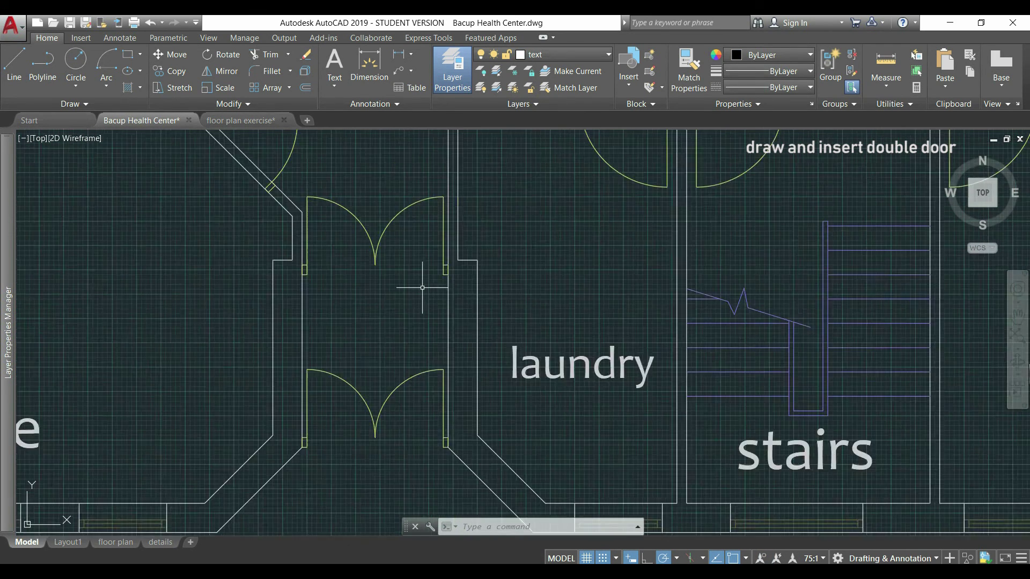
{"action": "scroll", "coordinate": [422, 287], "scroll_direction": "down", "scroll_amount": 2}
{"action": "scroll", "coordinate": [430, 387], "scroll_direction": "up", "scroll_amount": 6}
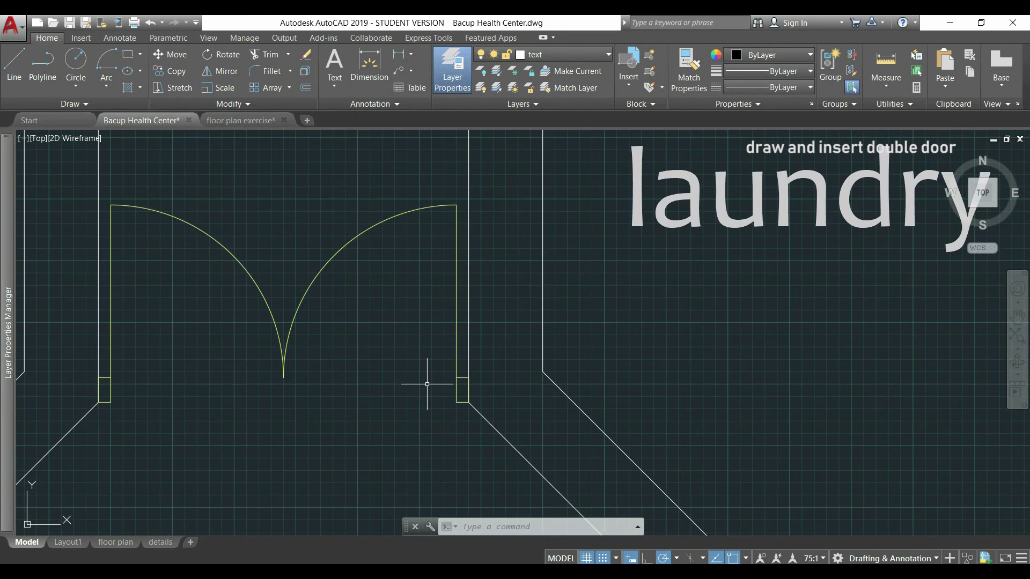
{"action": "scroll", "coordinate": [431, 387], "scroll_direction": "down", "scroll_amount": 4}
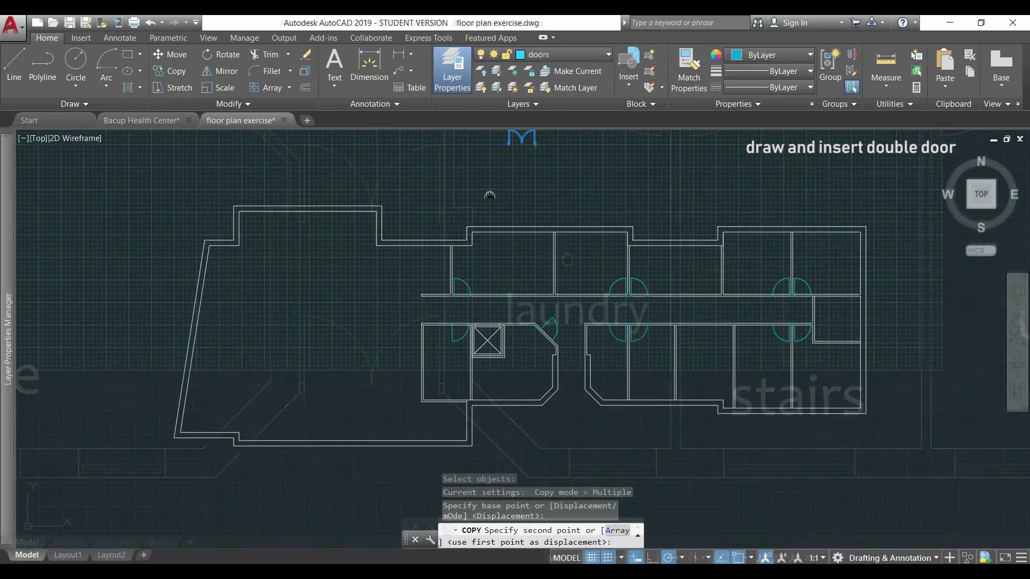
{"action": "scroll", "coordinate": [574, 311], "scroll_direction": "up", "scroll_amount": 5}
{"action": "scroll", "coordinate": [600, 407], "scroll_direction": "up", "scroll_amount": 5}
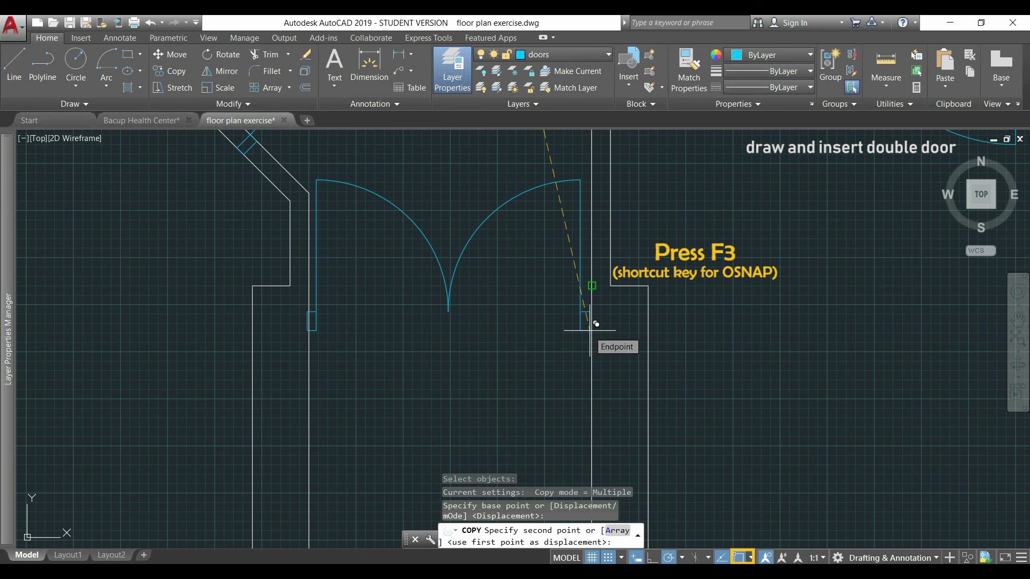
{"action": "key", "text": "F3"}
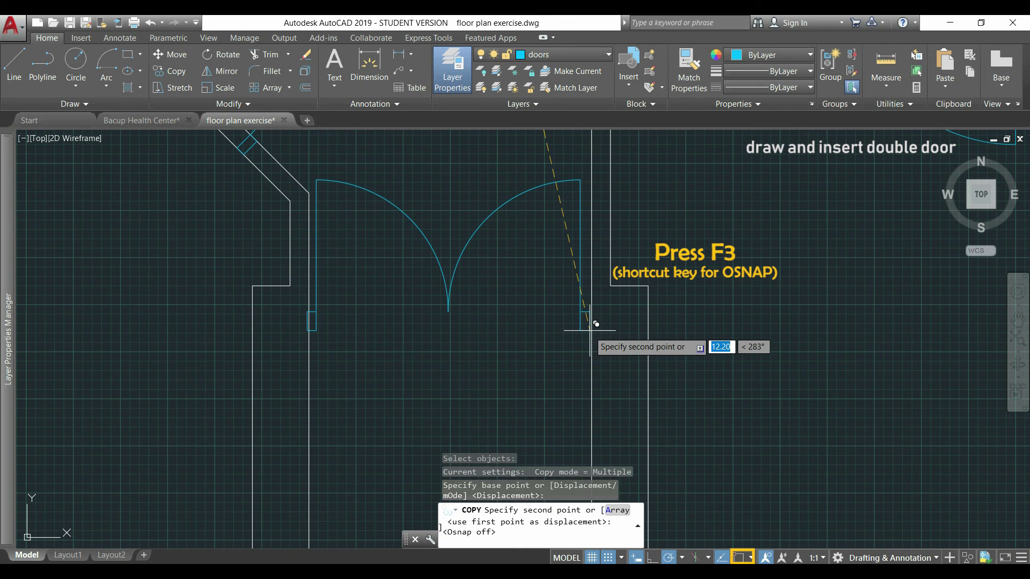
Step: Place double door copies into two corridor wall openings
{"action": "scroll", "coordinate": [594, 324], "scroll_direction": "up", "scroll_amount": 2}
{"action": "scroll", "coordinate": [594, 322], "scroll_direction": "down", "scroll_amount": 2}
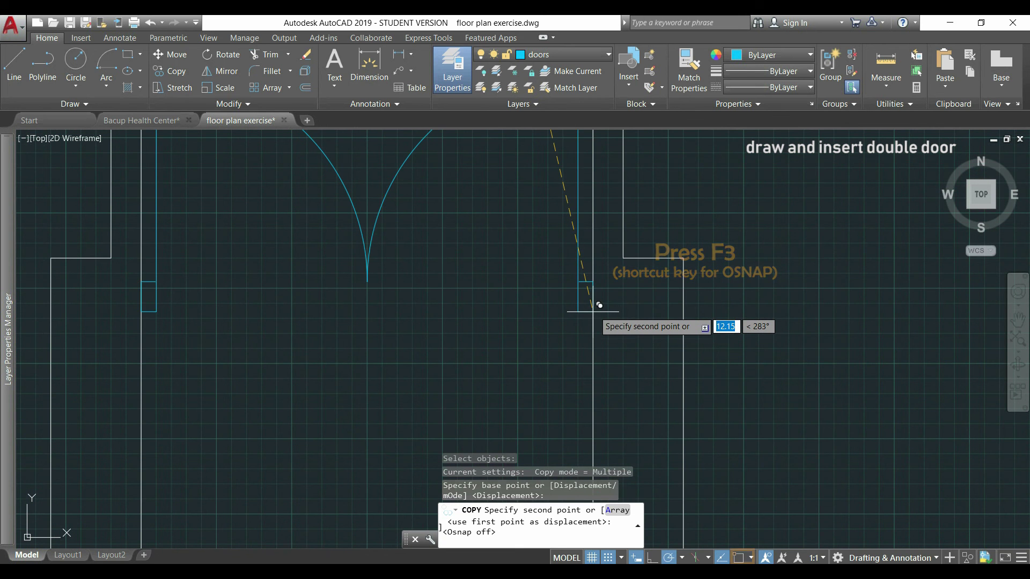
{"action": "scroll", "coordinate": [598, 303], "scroll_direction": "up", "scroll_amount": 3}
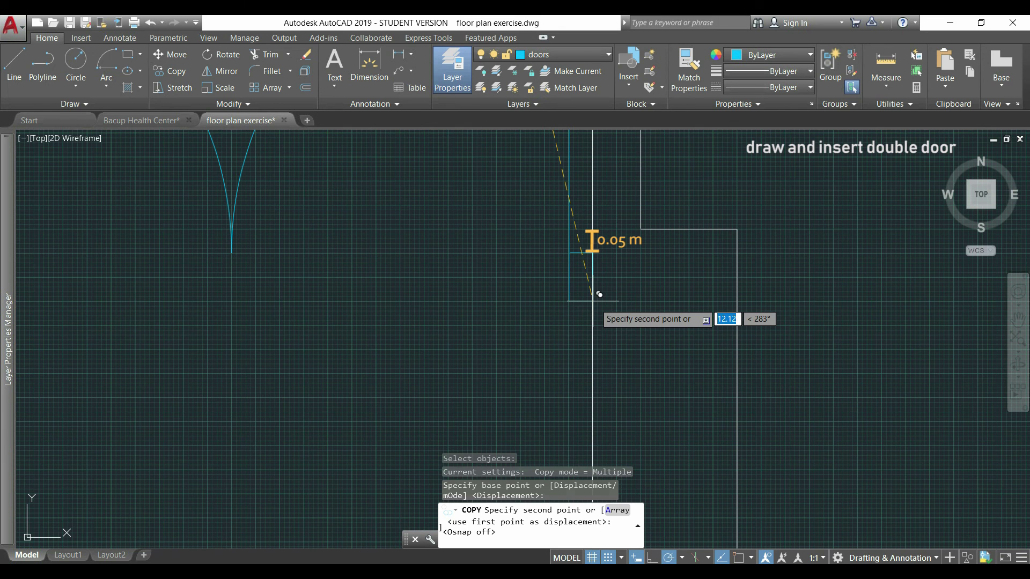
{"action": "left_click", "coordinate": [599, 294]}
{"action": "scroll", "coordinate": [601, 296], "scroll_direction": "down", "scroll_amount": 4}
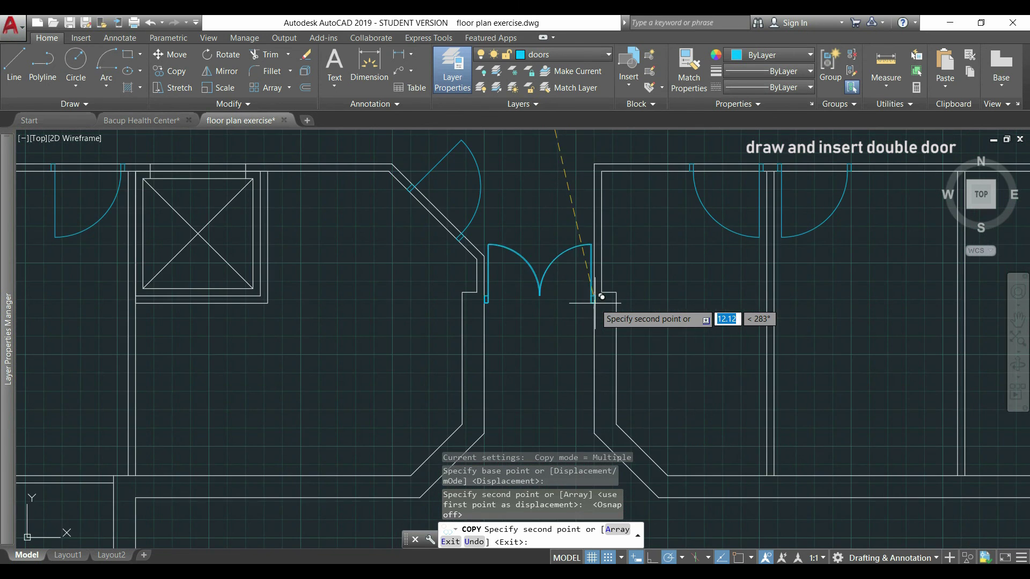
{"action": "scroll", "coordinate": [593, 426], "scroll_direction": "up", "scroll_amount": 5}
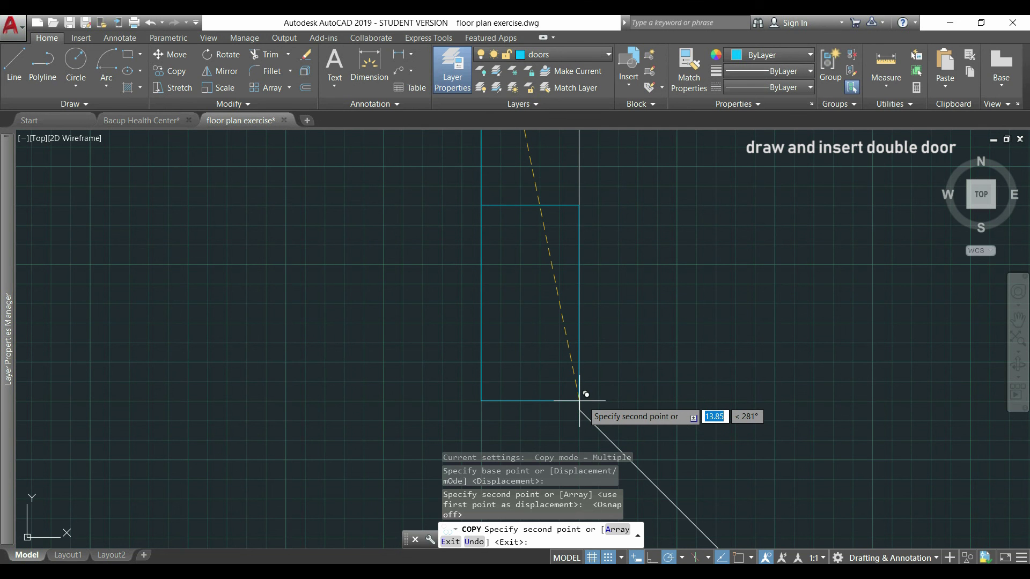
{"action": "left_click", "coordinate": [579, 400]}
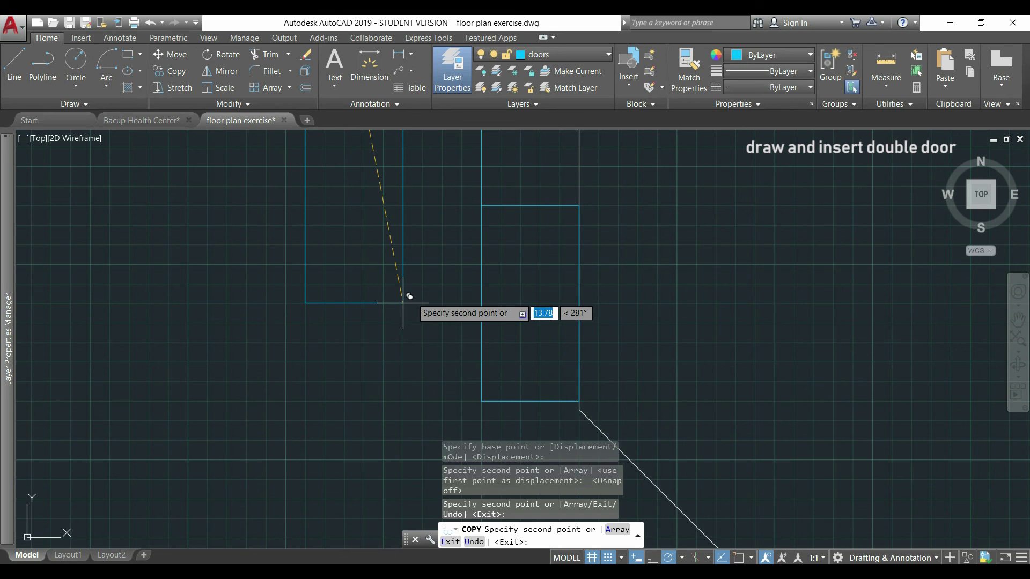
Step: End the COPY command with Esc, keeping the two placed double doors
{"action": "key", "text": "Escape"}
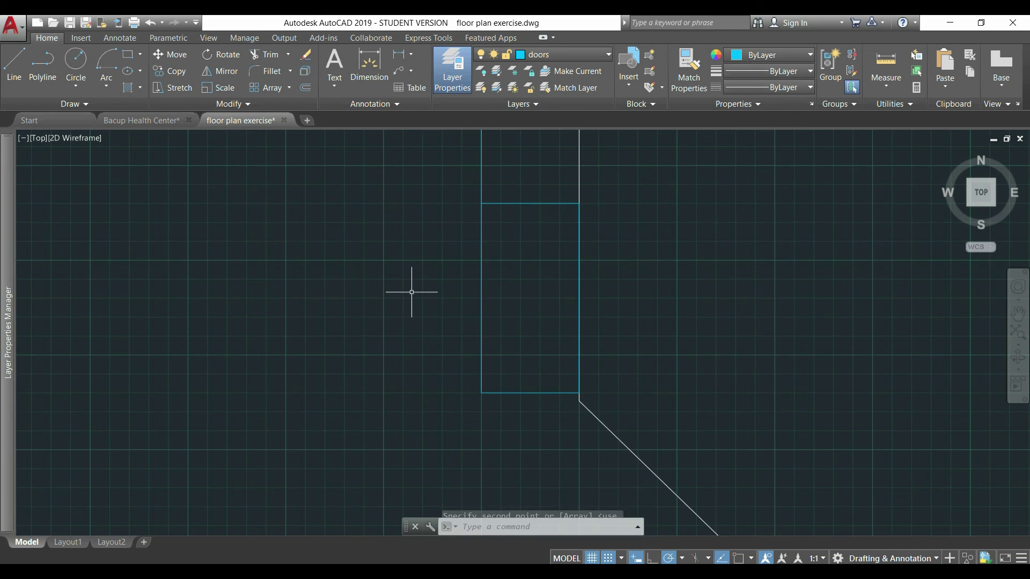